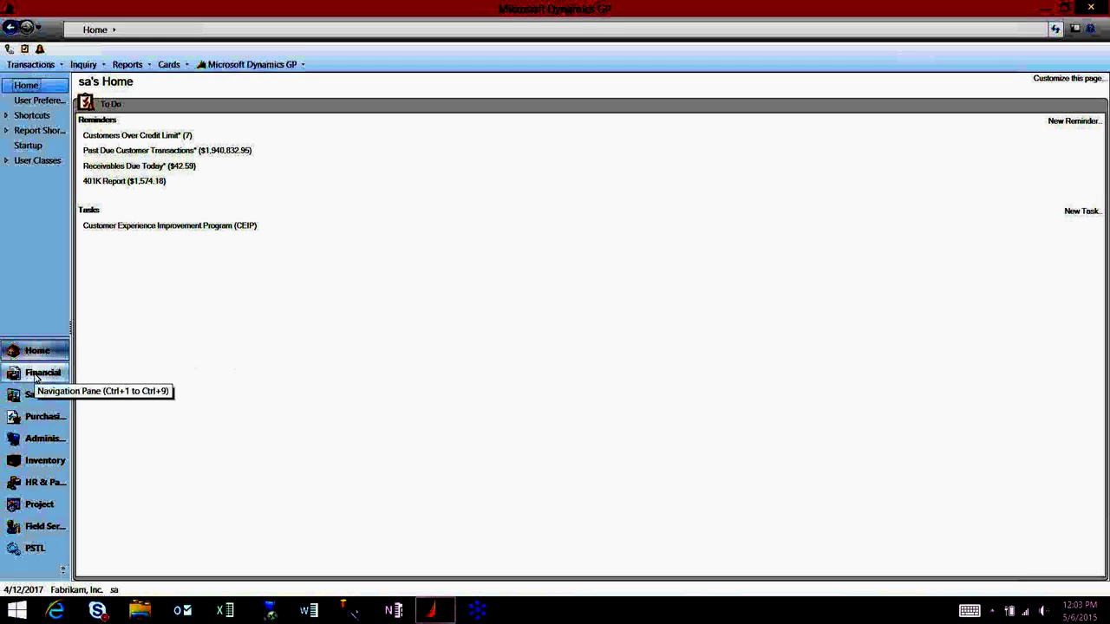
Step: Switch to the Financial area page from the navigation pane
{"action": "left_click", "coordinate": [39, 373]}
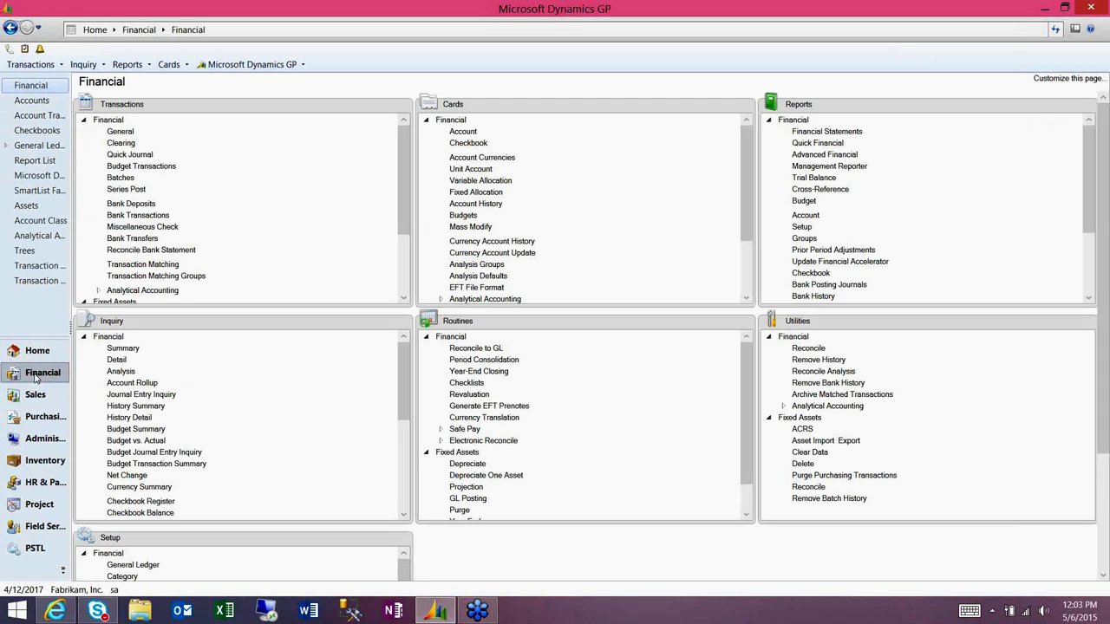
Step: Load the UPTOWN TRUST checkbook into Checkbook Maintenance from the Checkbooks lookup
{"action": "left_click", "coordinate": [468, 144]}
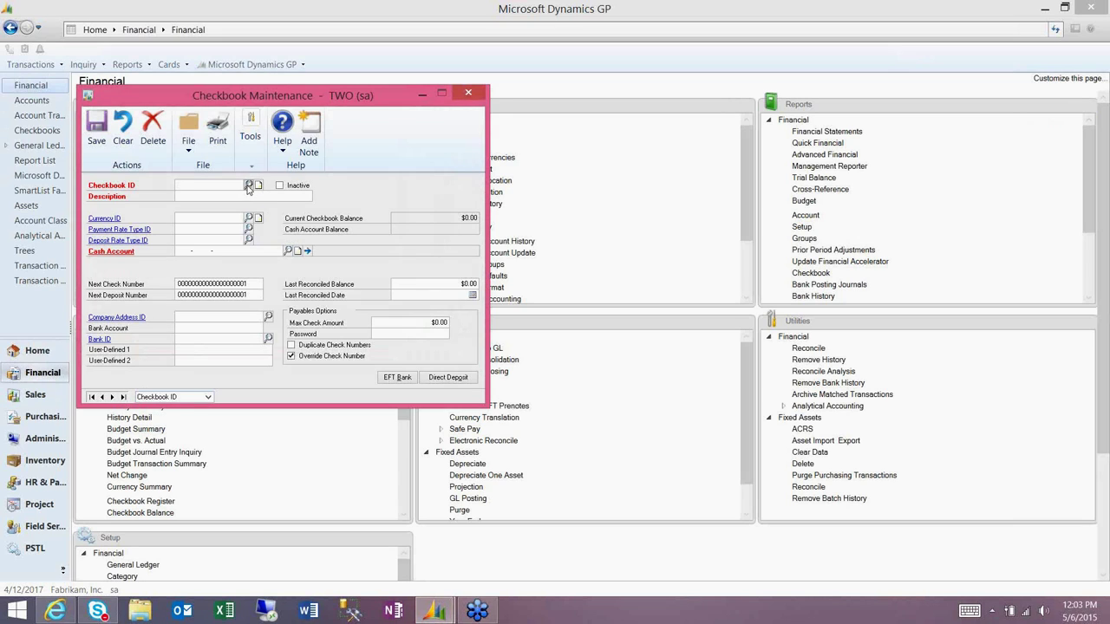
{"action": "left_click", "coordinate": [249, 184]}
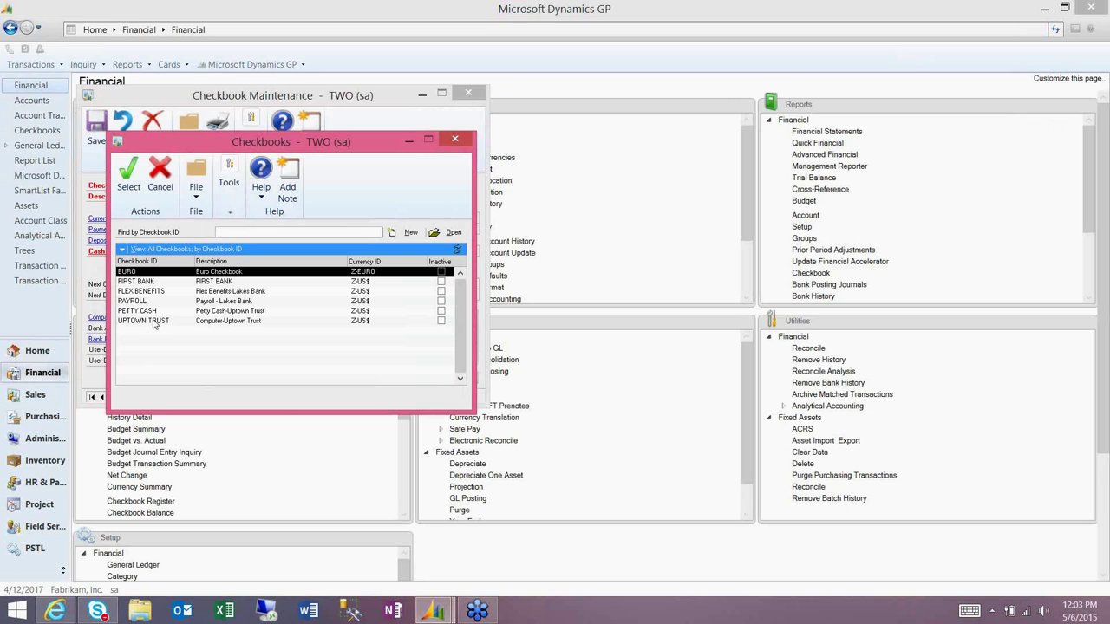
{"action": "double_click", "coordinate": [153, 322]}
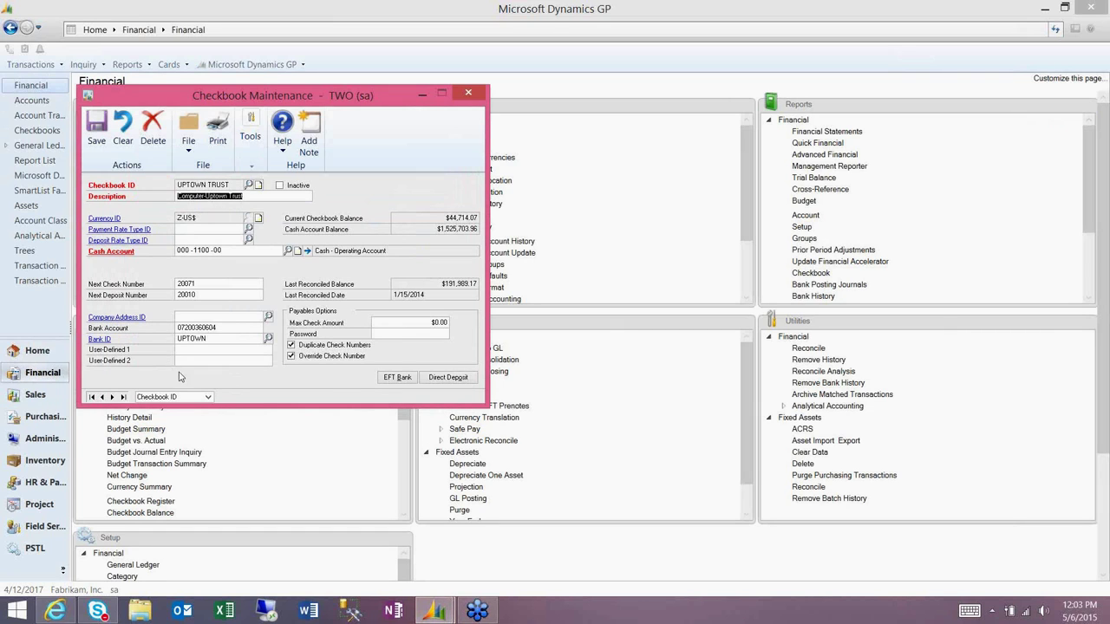
Step: Review UPTOWN TRUST's EFT routing, bank ID and company fields, then view its Payables Options
{"action": "left_click", "coordinate": [399, 380]}
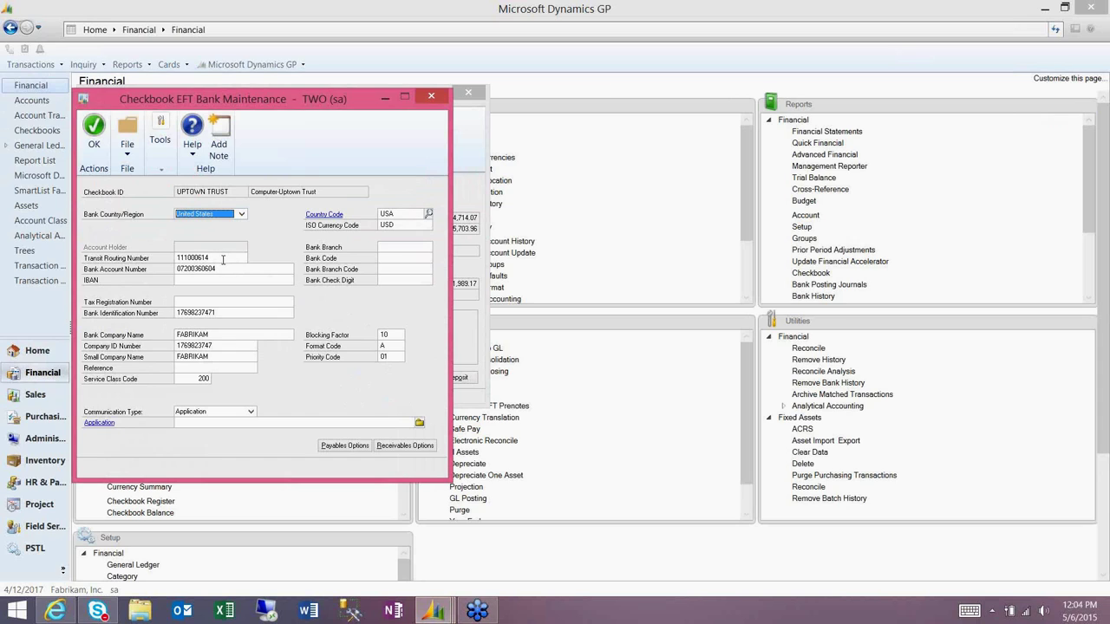
{"action": "left_click", "coordinate": [223, 259]}
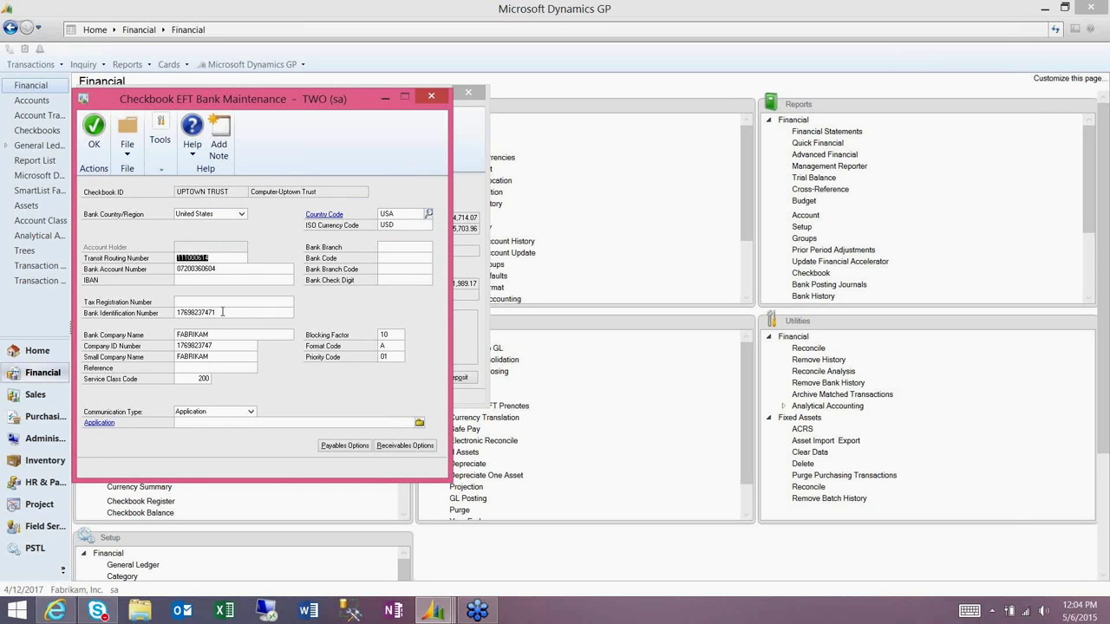
{"action": "left_click", "coordinate": [222, 312]}
{"action": "left_click", "coordinate": [220, 334]}
{"action": "key", "text": "Tab"}
{"action": "key", "text": "Tab"}
{"action": "left_click", "coordinate": [215, 313]}
{"action": "left_click", "coordinate": [345, 449]}
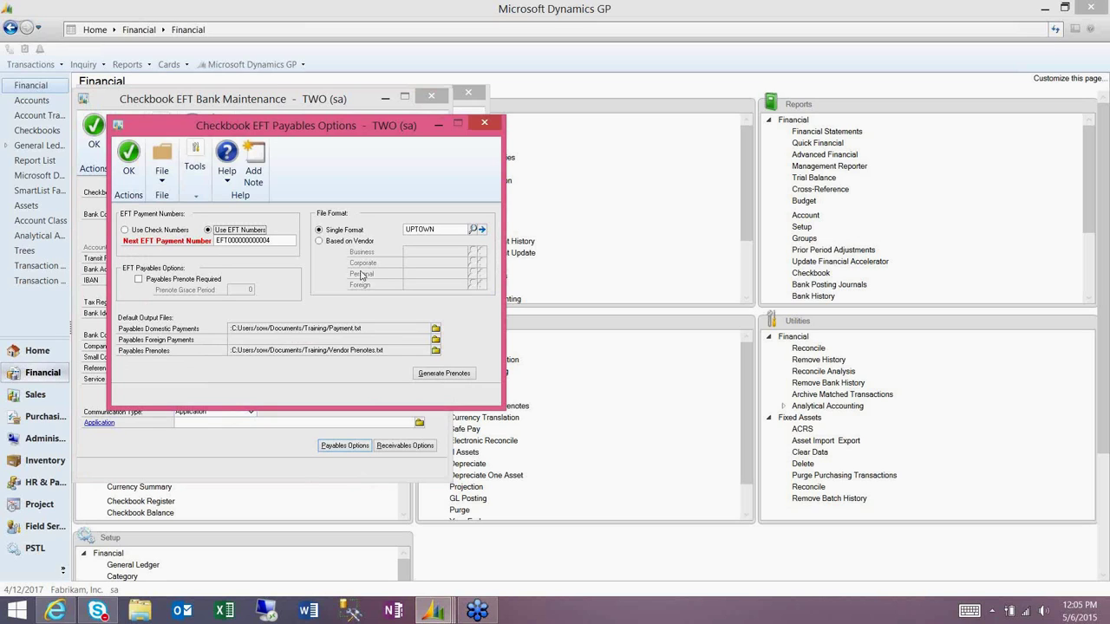
{"action": "left_click", "coordinate": [365, 242]}
{"action": "left_click", "coordinate": [482, 230]}
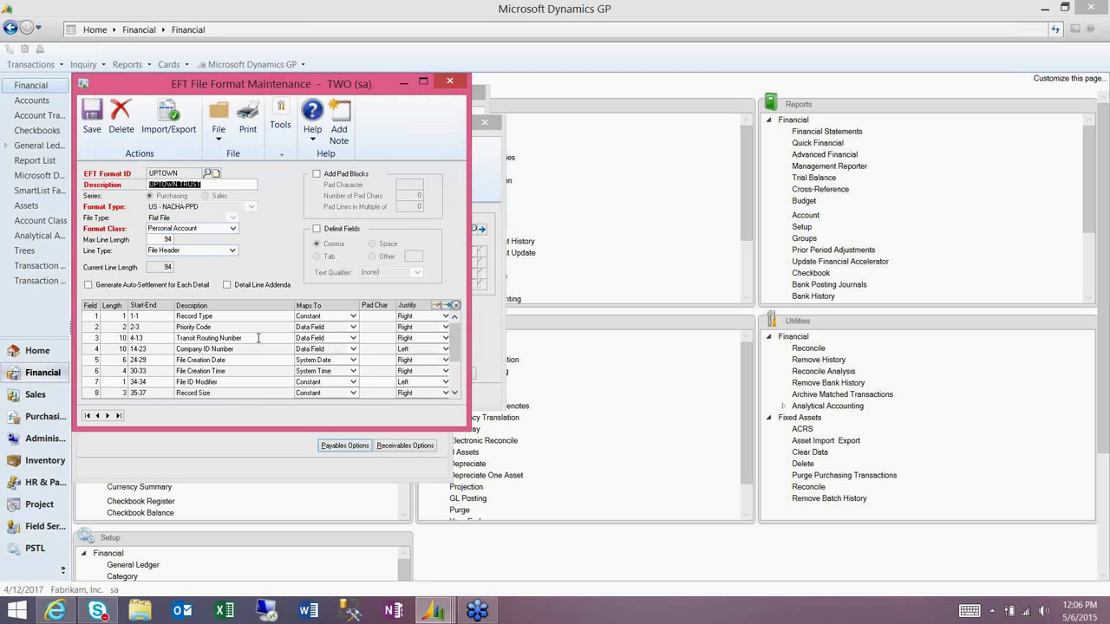
Step: Show the UPTOWN format's Batch Header line fields, then save the format
{"action": "left_click", "coordinate": [234, 251]}
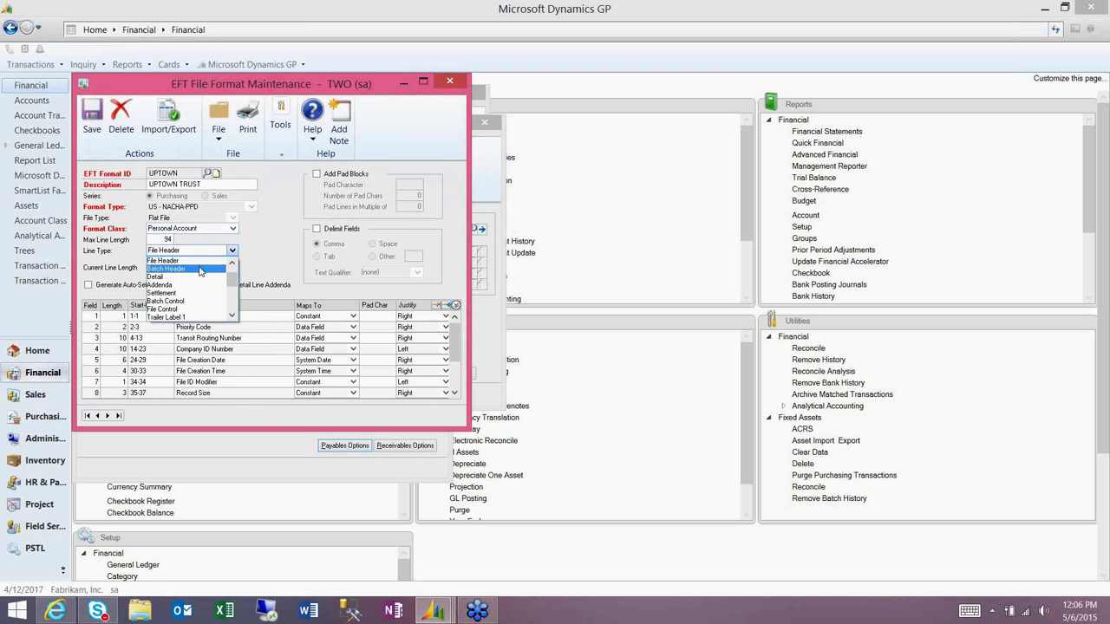
{"action": "left_click", "coordinate": [199, 270]}
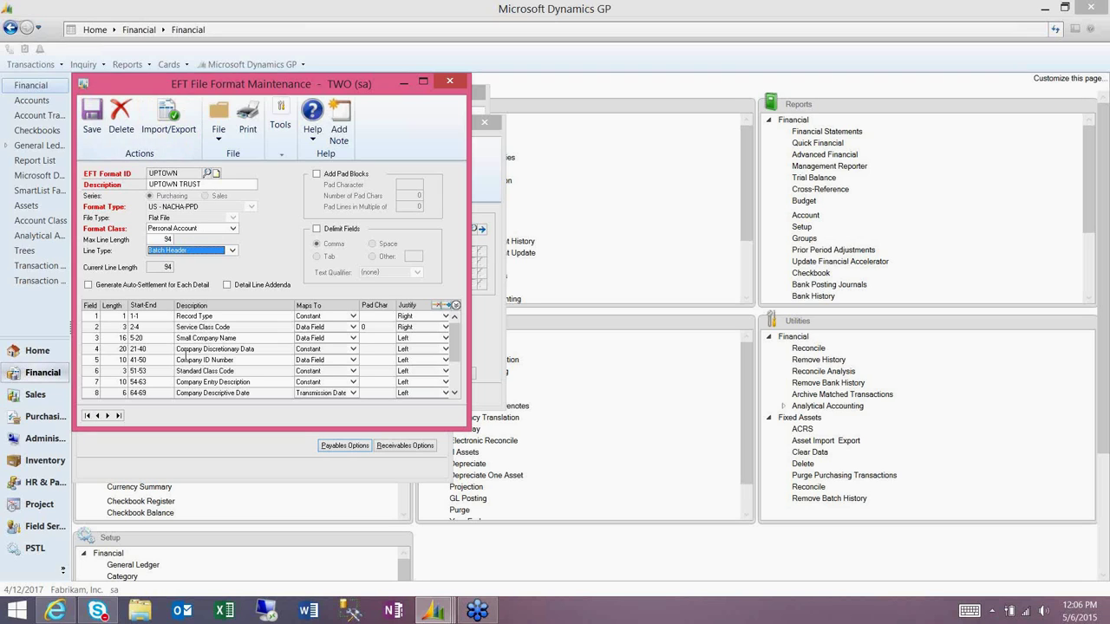
{"action": "left_click", "coordinate": [93, 131]}
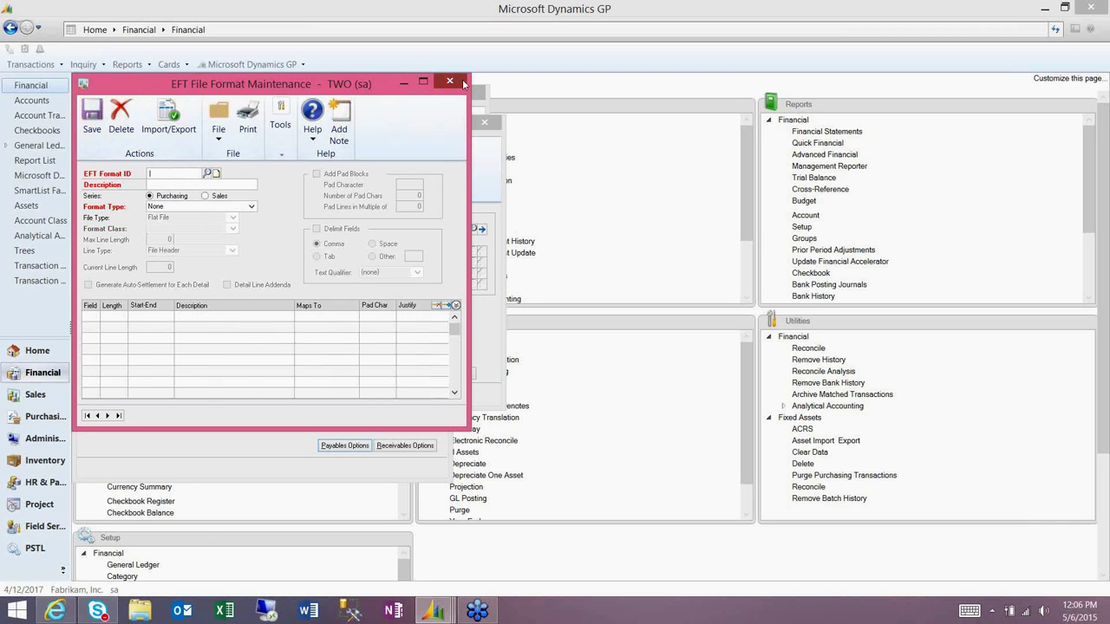
Step: Try vendor-based formats: UPTOWN for personal accounts and CORP for corporate accounts
{"action": "left_click", "coordinate": [450, 82]}
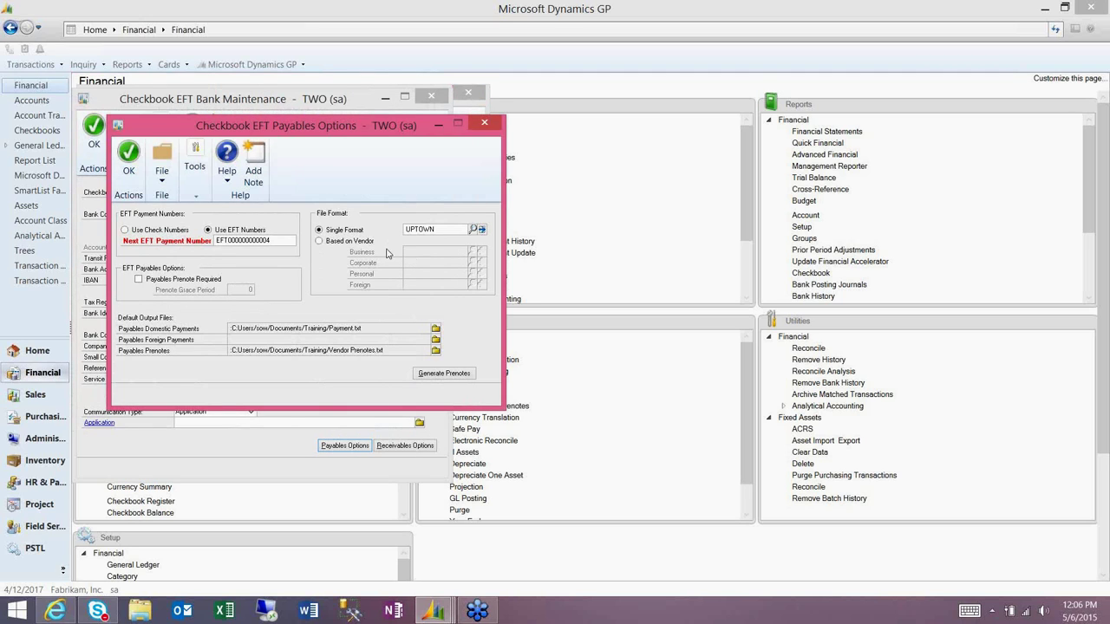
{"action": "left_click", "coordinate": [319, 242]}
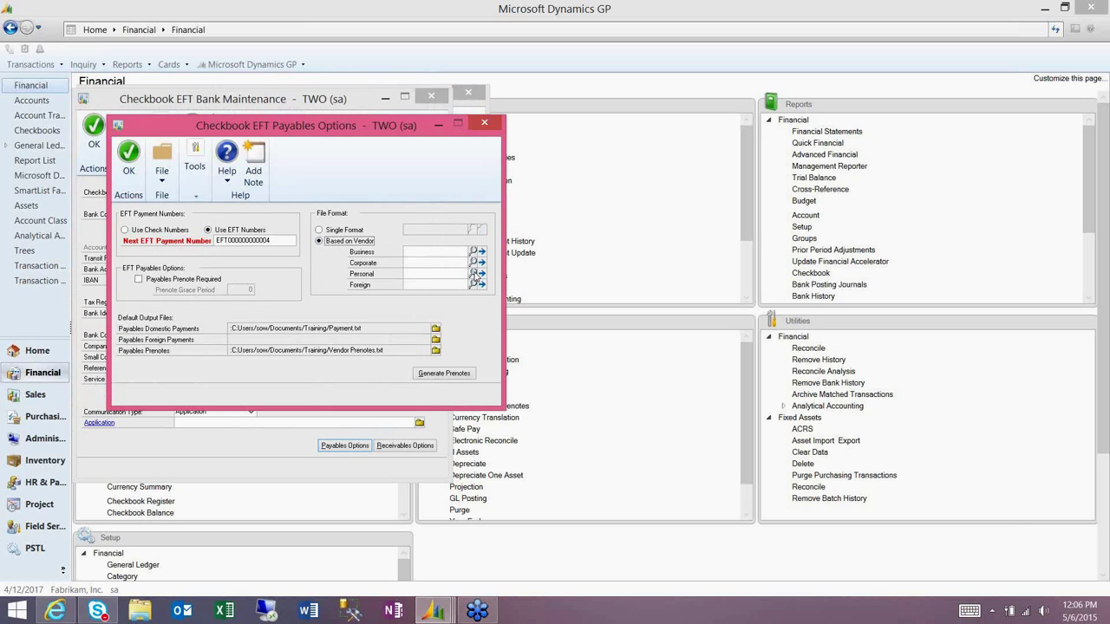
{"action": "left_click", "coordinate": [476, 274]}
{"action": "left_click", "coordinate": [104, 245]}
{"action": "double_click", "coordinate": [104, 244]}
{"action": "left_click", "coordinate": [476, 263]}
{"action": "left_click", "coordinate": [111, 222]}
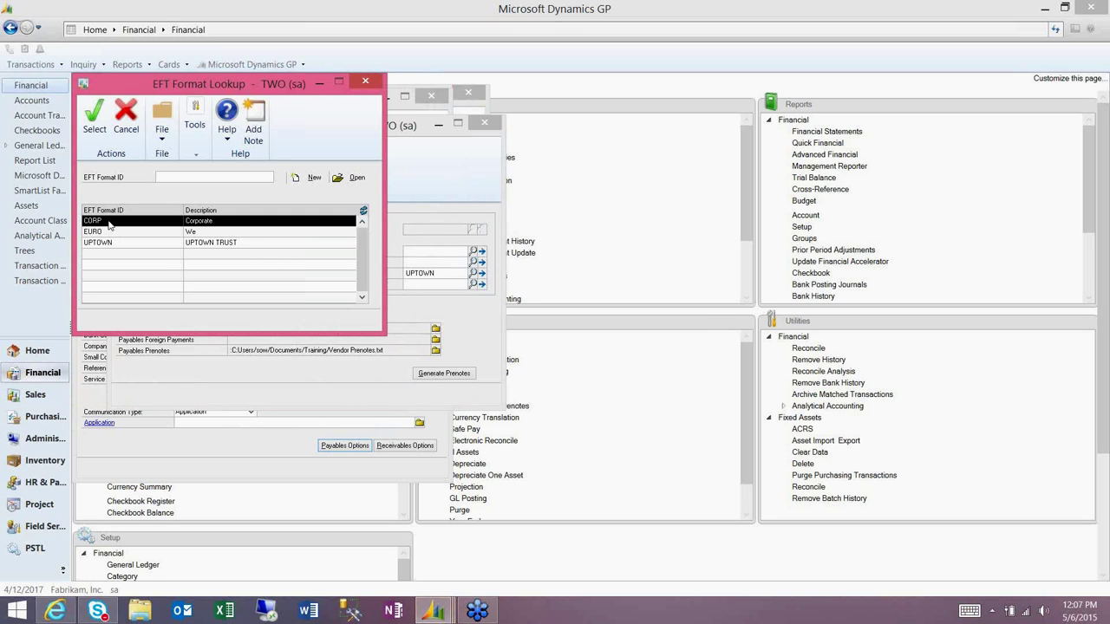
{"action": "double_click", "coordinate": [111, 222]}
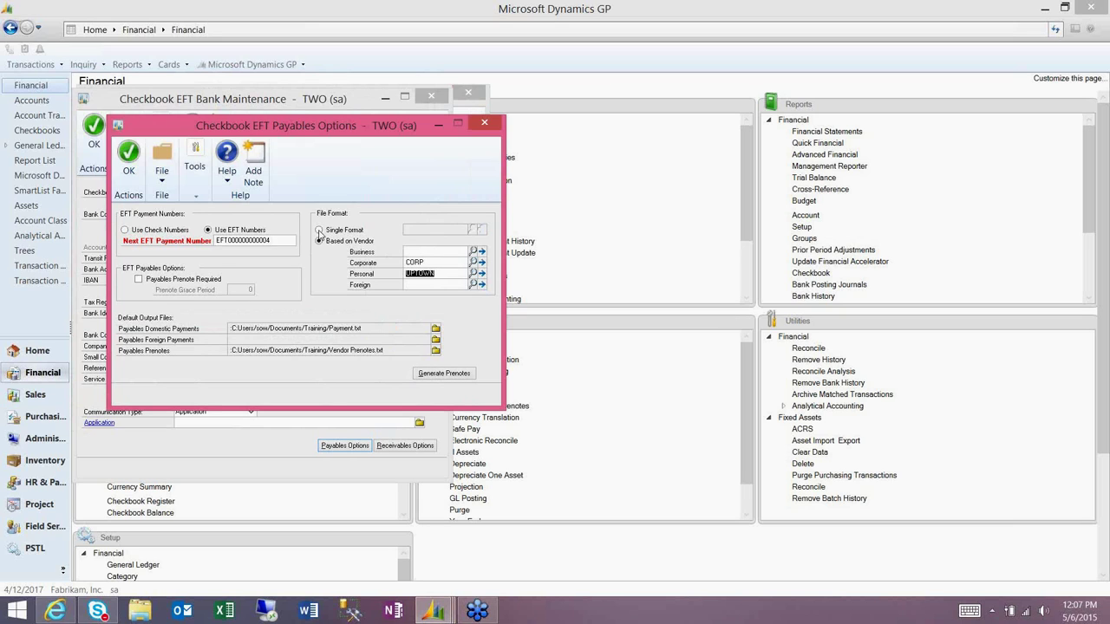
Step: Switch back to Single Format and choose UPTOWN as the file format
{"action": "left_click", "coordinate": [319, 231]}
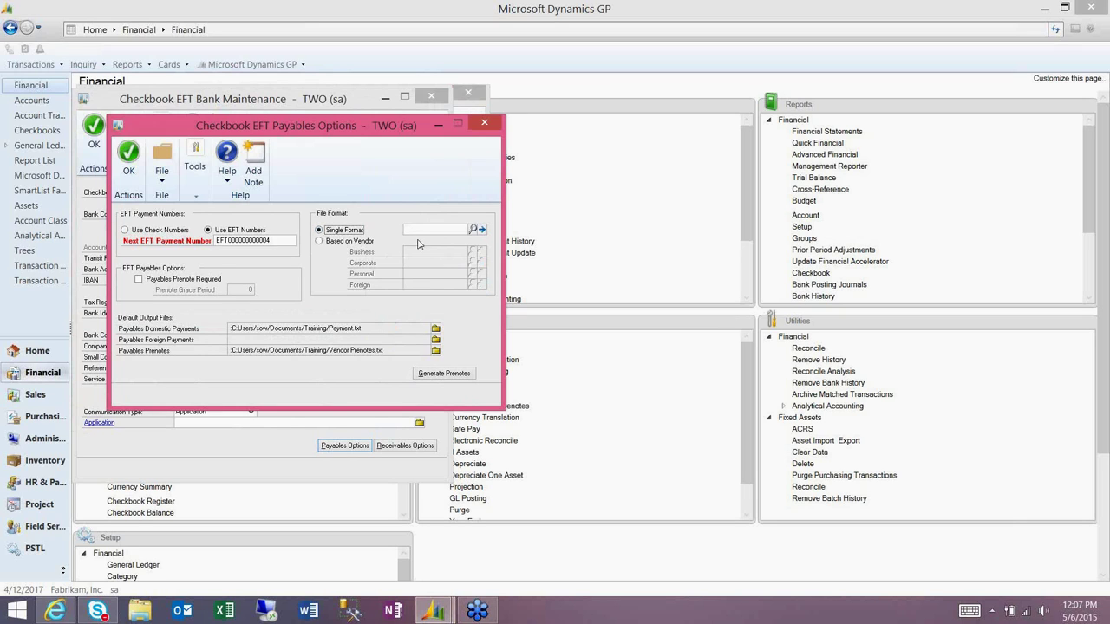
{"action": "left_click", "coordinate": [473, 231]}
{"action": "double_click", "coordinate": [128, 242]}
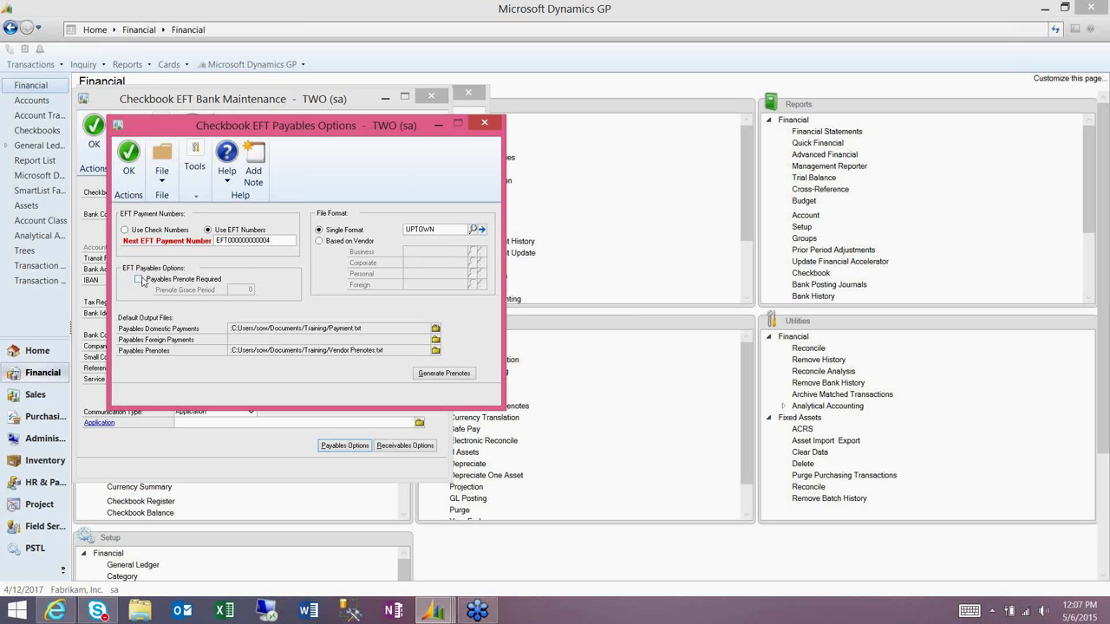
Step: Leave prenotes not required and keep Payment.txt and Vendor Prenotes.txt in Training as the output files
{"action": "left_click", "coordinate": [139, 280]}
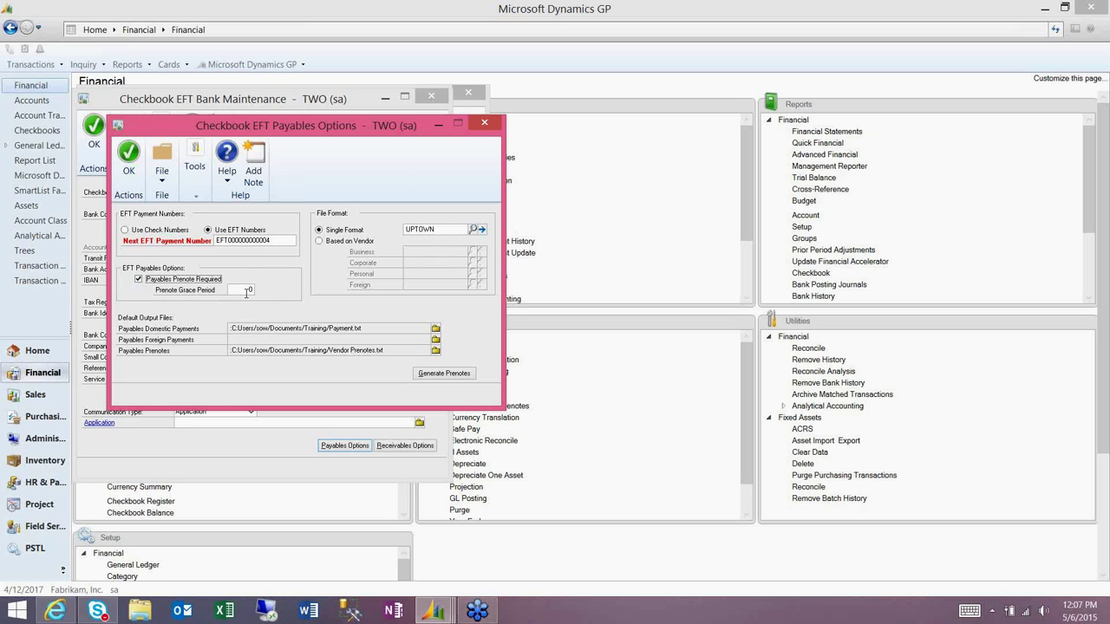
{"action": "left_click", "coordinate": [139, 280]}
{"action": "left_click", "coordinate": [435, 330]}
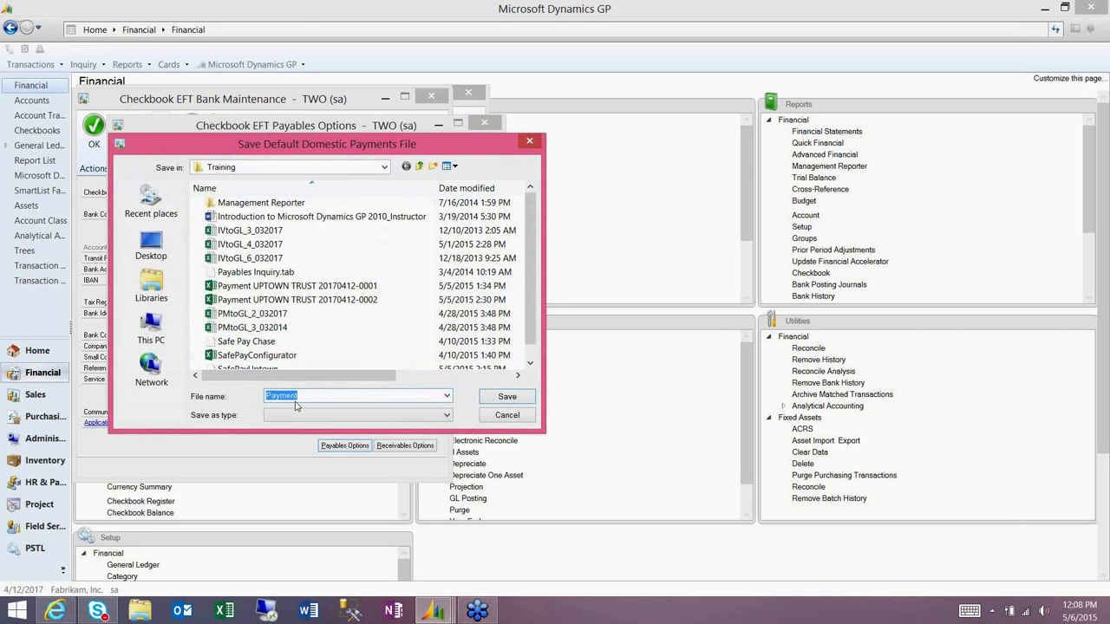
{"action": "left_click", "coordinate": [508, 398]}
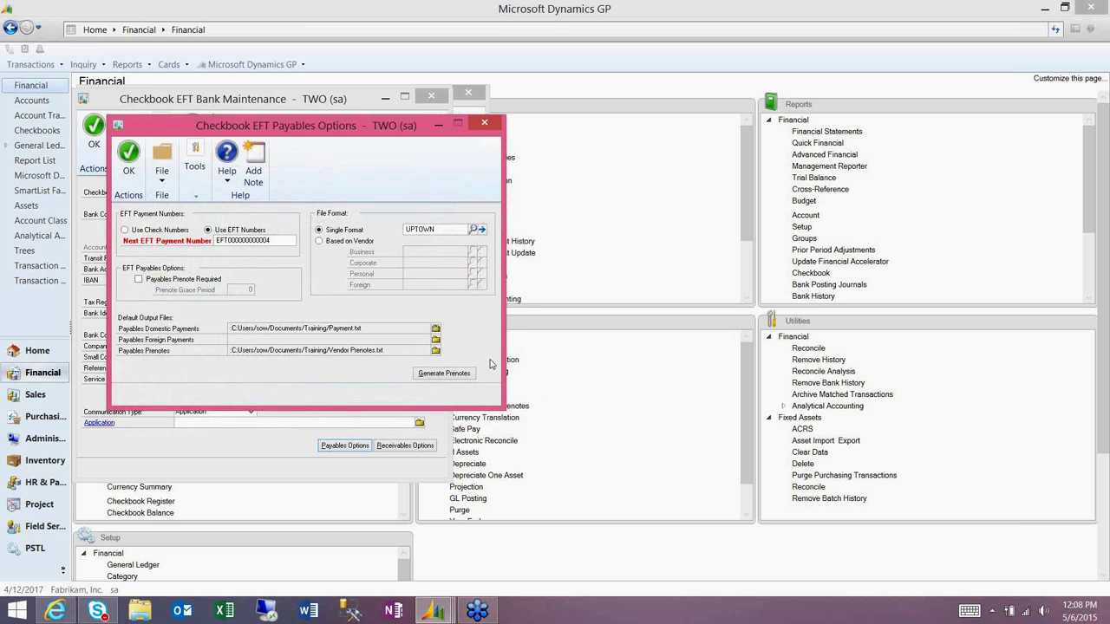
{"action": "left_click", "coordinate": [435, 351]}
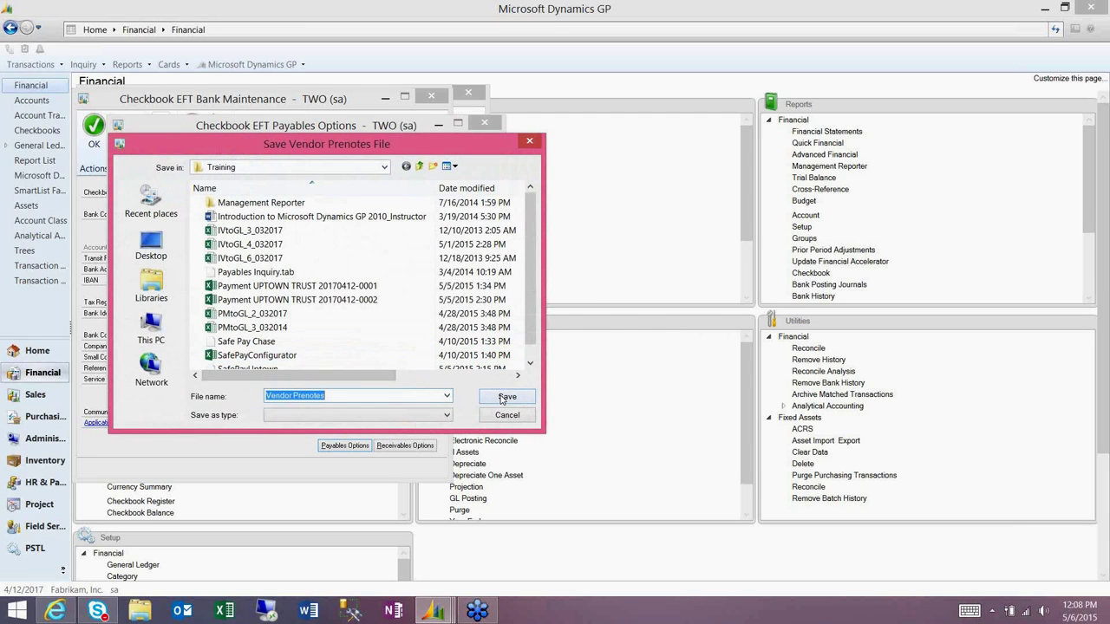
{"action": "left_click", "coordinate": [502, 399]}
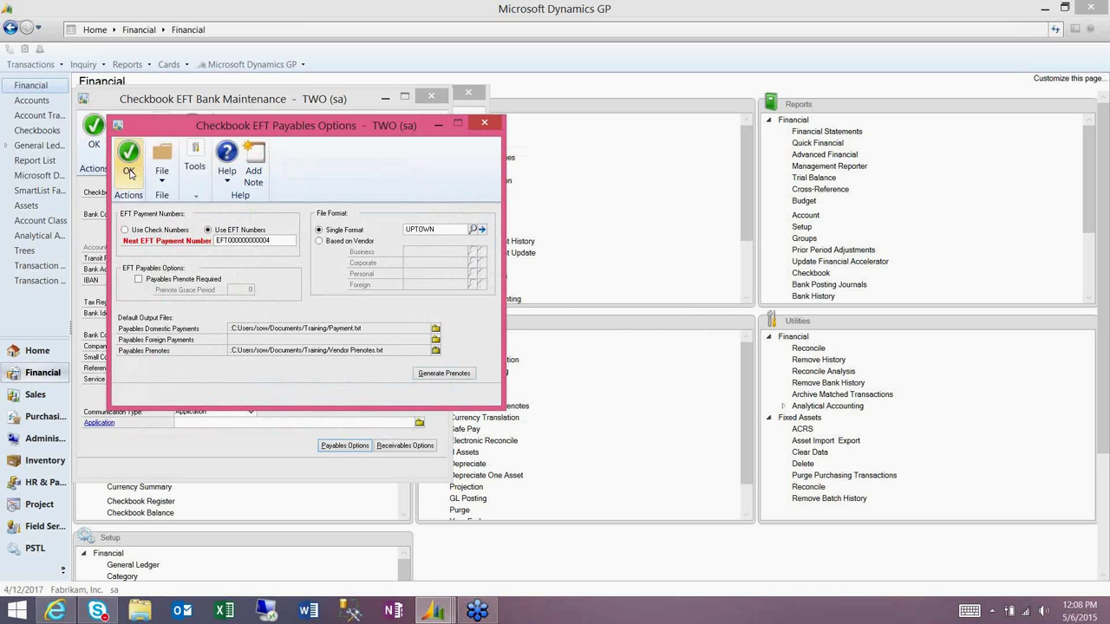
Step: Accept the Payables and EFT bank options, then save and close the UPTOWN TRUST checkbook
{"action": "left_click", "coordinate": [128, 170]}
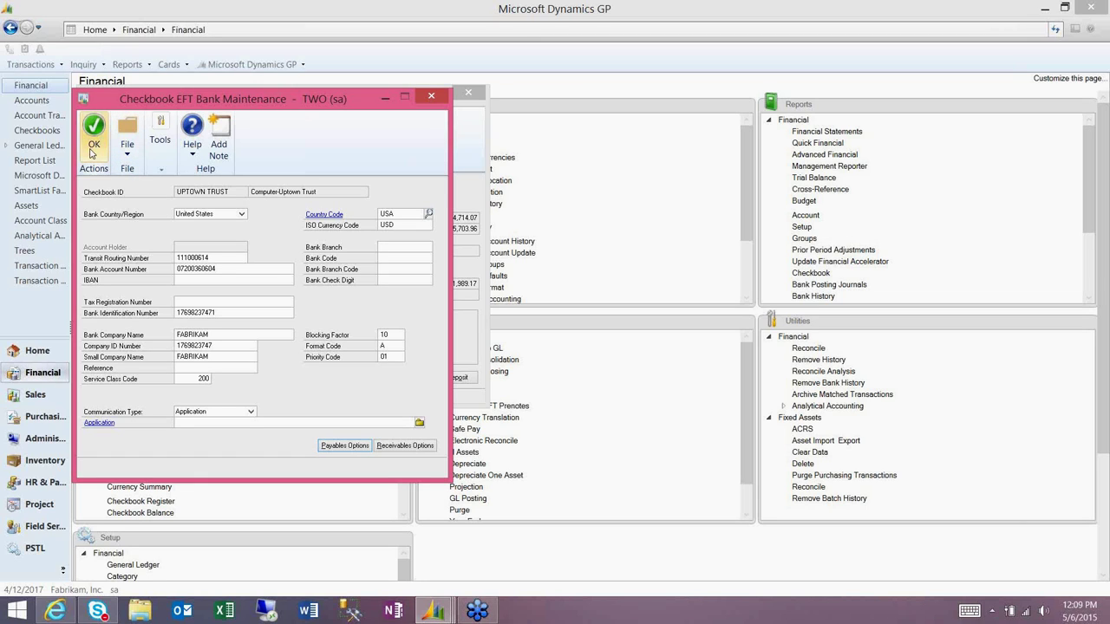
{"action": "left_click", "coordinate": [92, 143]}
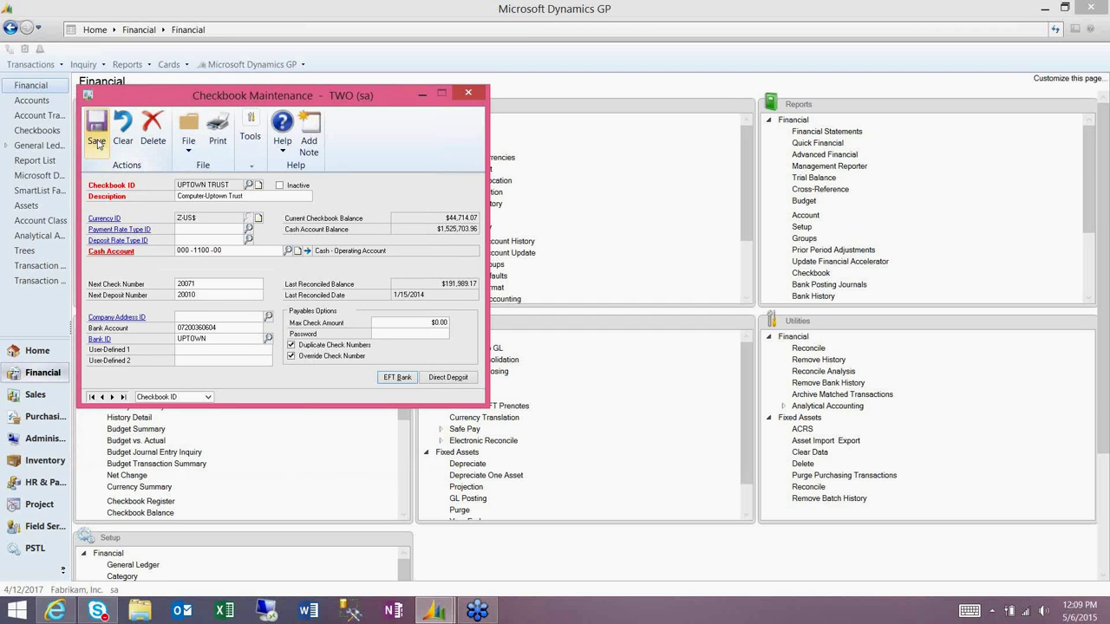
{"action": "left_click", "coordinate": [96, 143]}
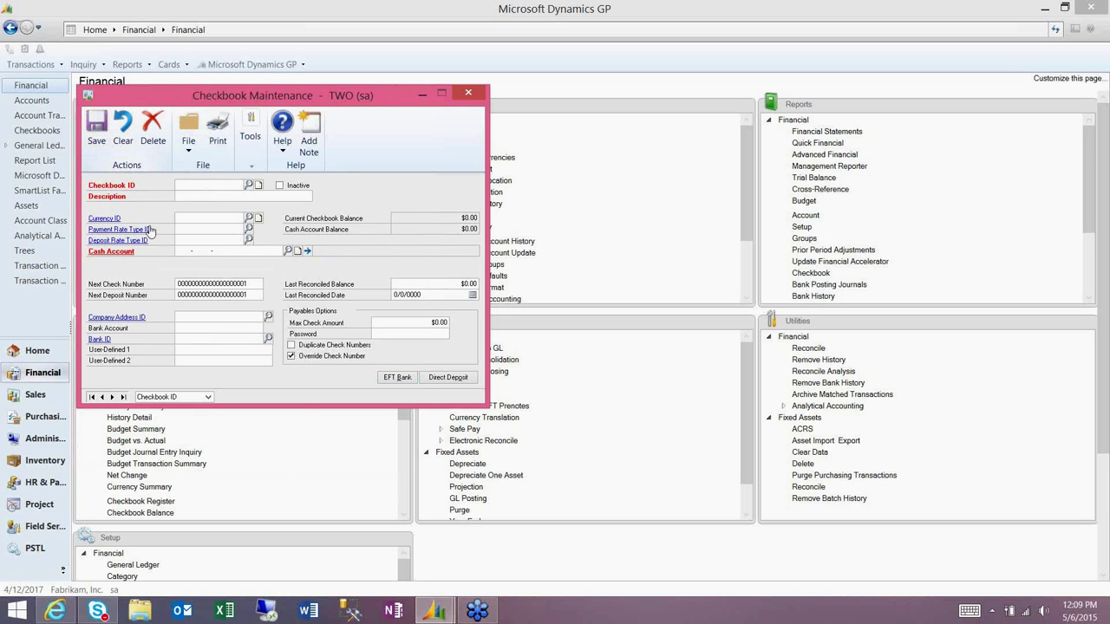
{"action": "left_click", "coordinate": [468, 94]}
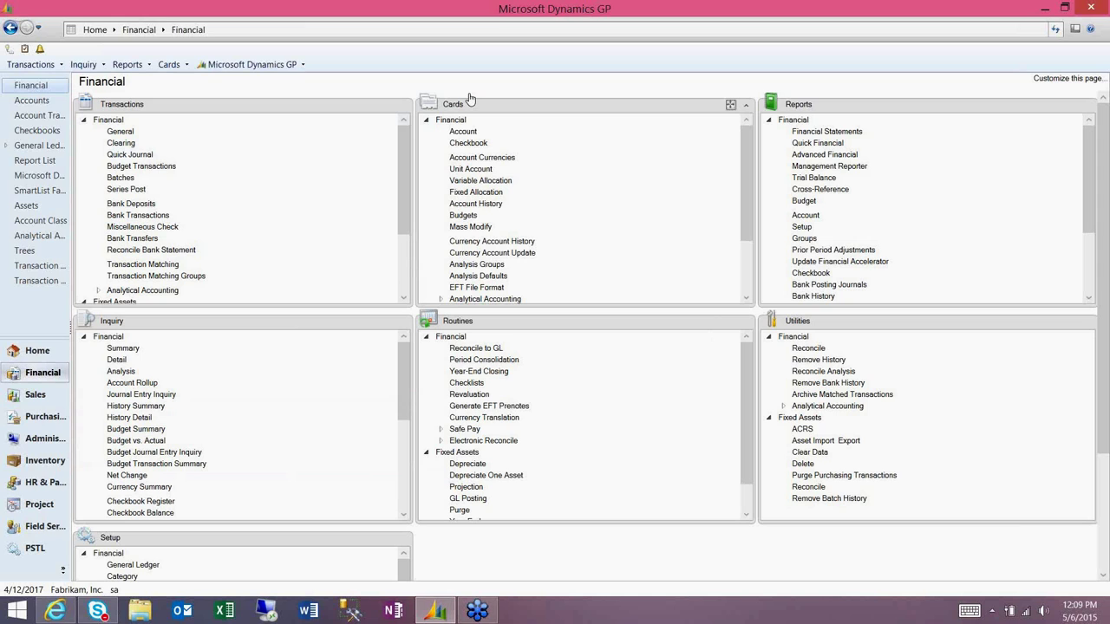
Step: Load vendor ACETRAVE0001, A Travel Company, in Vendor Maintenance and show its REMIT TO address
{"action": "left_click", "coordinate": [12, 423]}
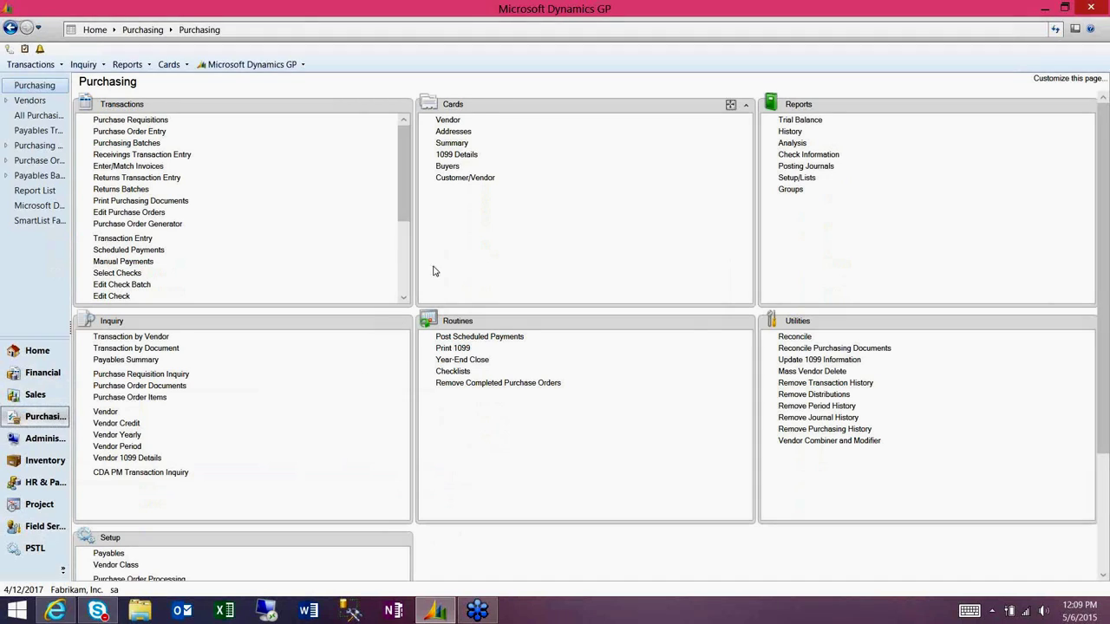
{"action": "left_click", "coordinate": [448, 120]}
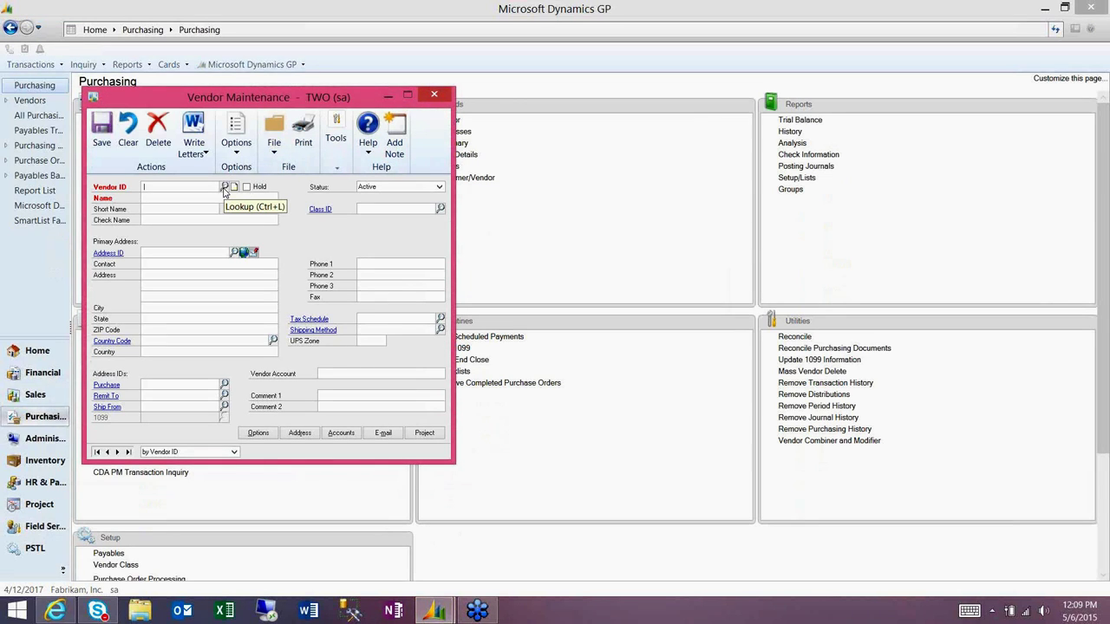
{"action": "left_click", "coordinate": [223, 188]}
{"action": "left_click", "coordinate": [212, 278]}
{"action": "double_click", "coordinate": [212, 277]}
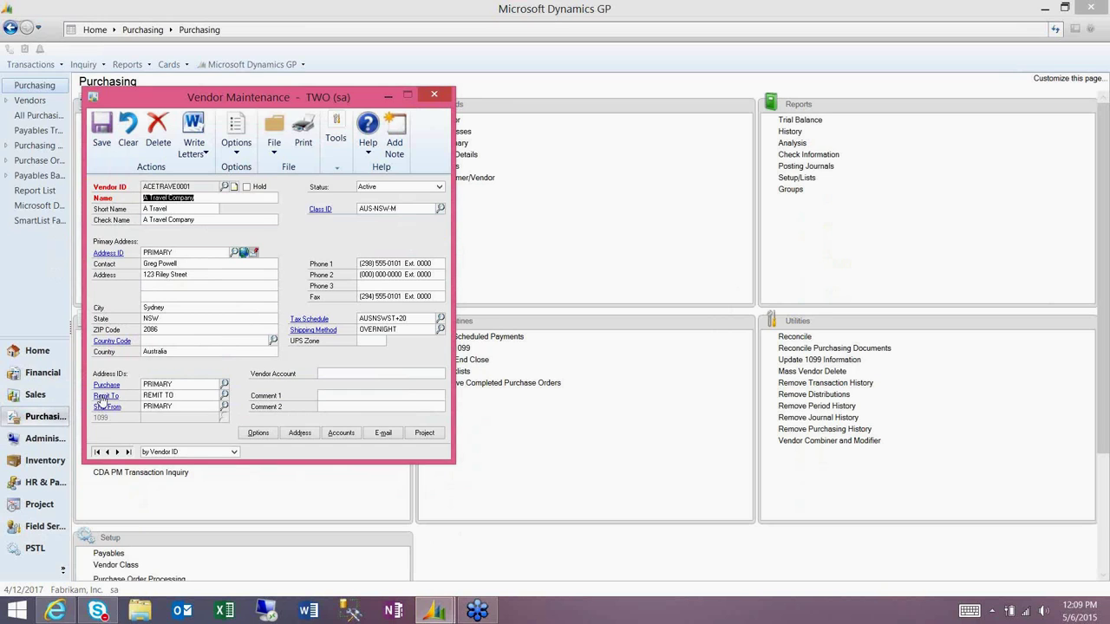
{"action": "left_click", "coordinate": [101, 398]}
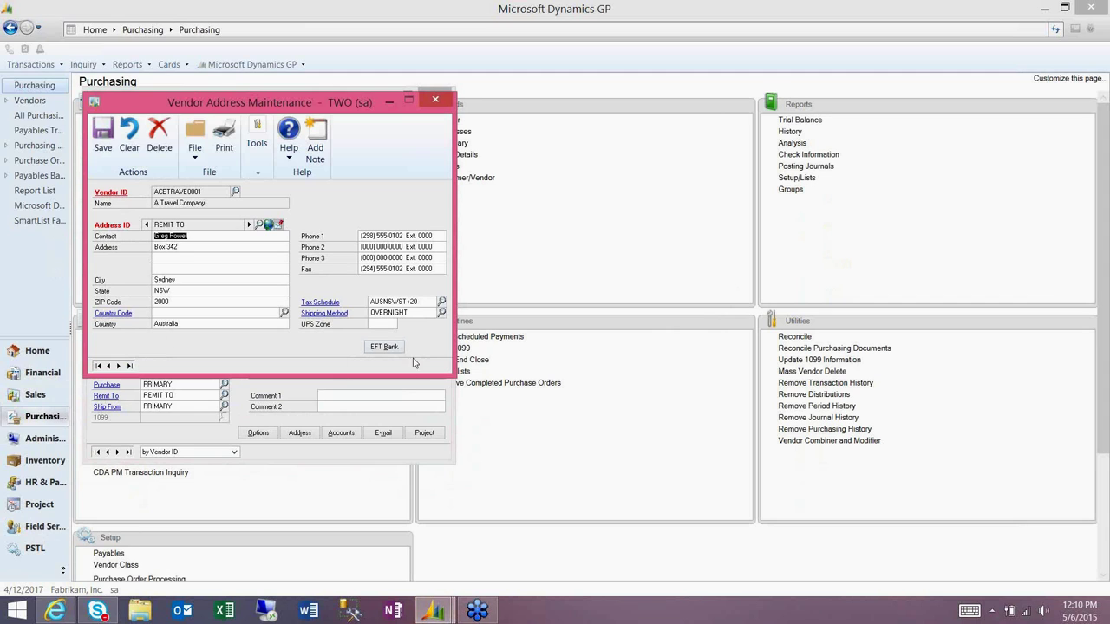
Step: Switch the vendor's address record to REMIT TO and bring up its Chase EFT bank details
{"action": "left_click", "coordinate": [437, 98]}
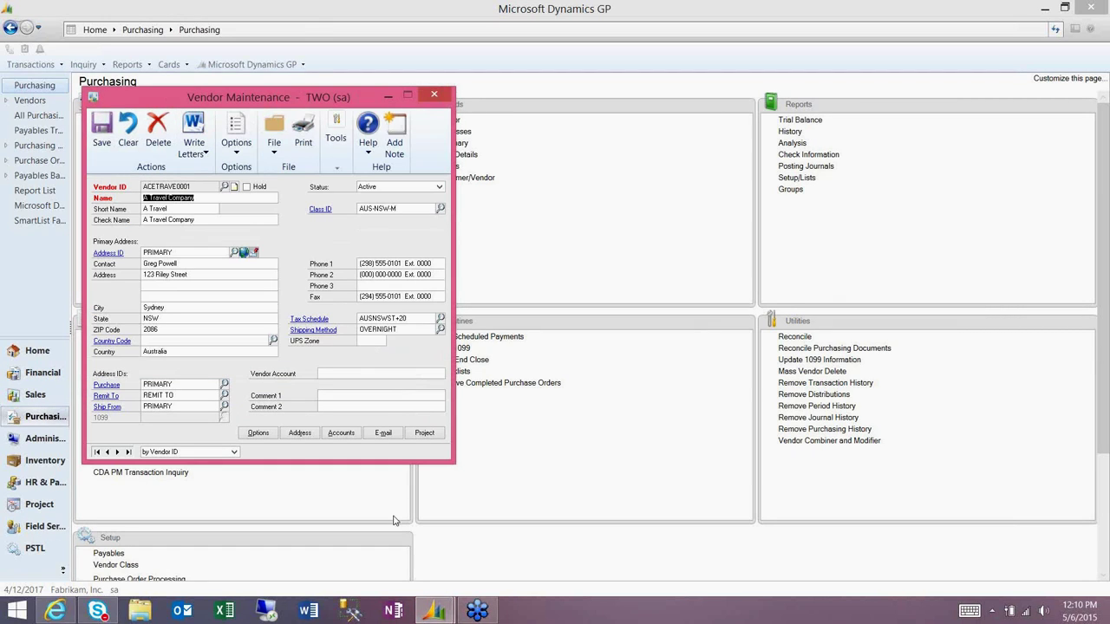
{"action": "left_click", "coordinate": [300, 434]}
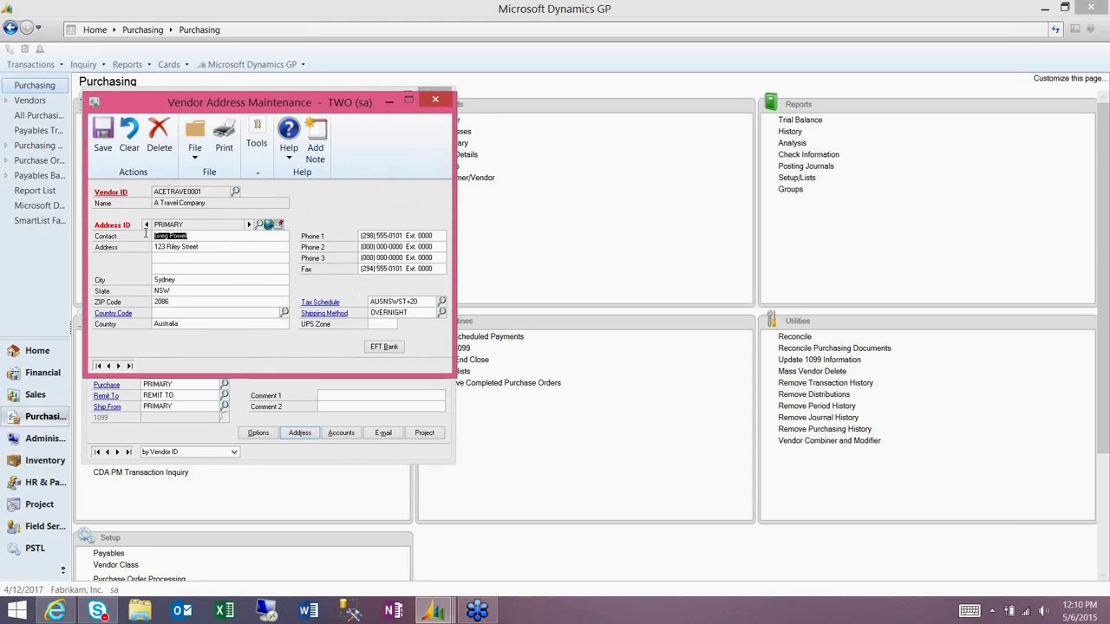
{"action": "left_click", "coordinate": [248, 225]}
{"action": "left_click", "coordinate": [248, 226]}
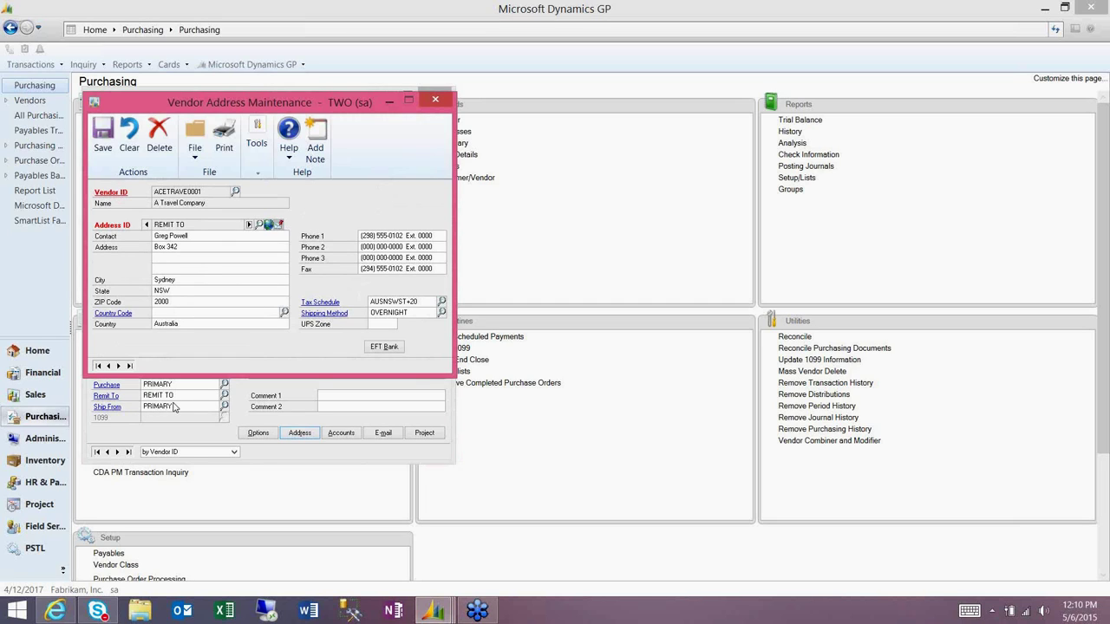
{"action": "left_click", "coordinate": [384, 347]}
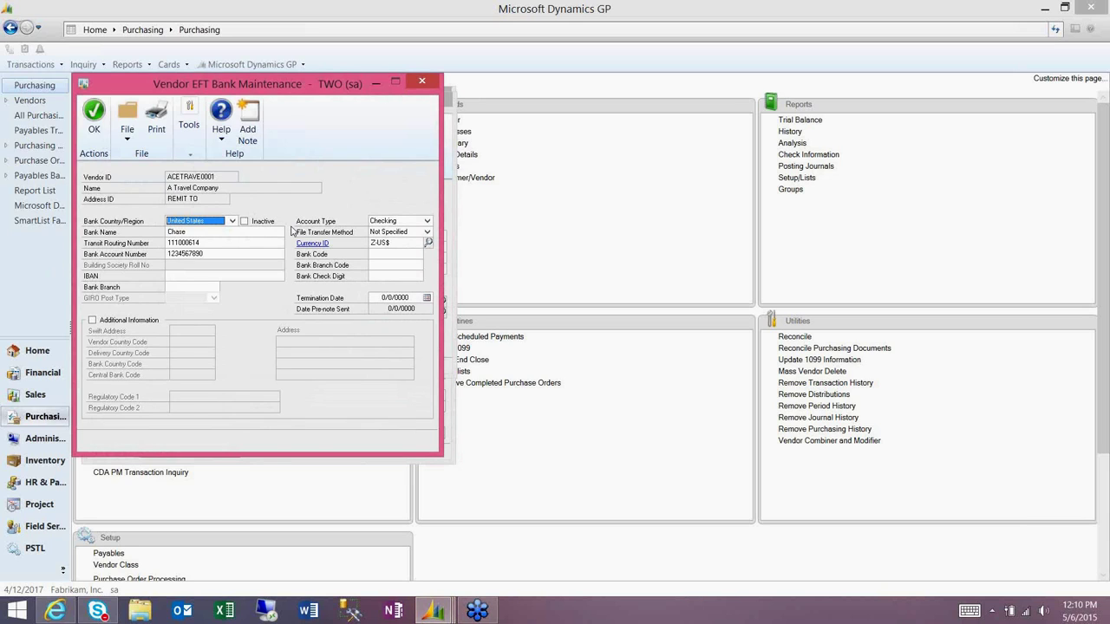
Step: Try United Kingdom as the bank country with bank name Chase and account number 12345678
{"action": "left_click", "coordinate": [232, 221]}
{"action": "scroll", "coordinate": [232, 249], "scroll_direction": "up", "scroll_amount": 3}
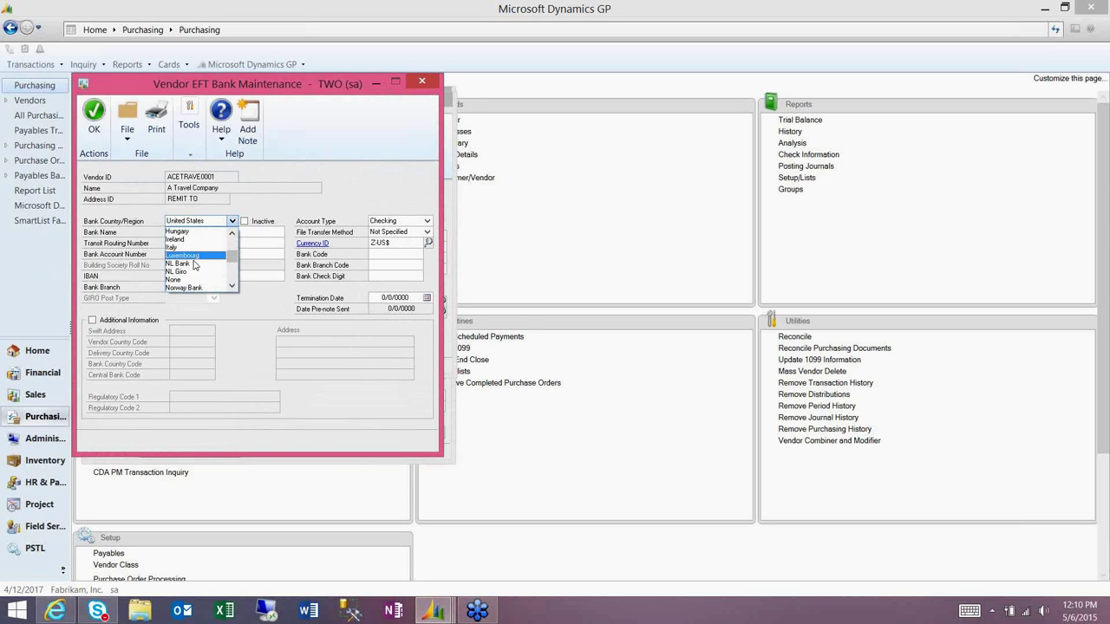
{"action": "scroll", "coordinate": [232, 272], "scroll_direction": "down", "scroll_amount": 1}
{"action": "scroll", "coordinate": [232, 282], "scroll_direction": "down", "scroll_amount": 4}
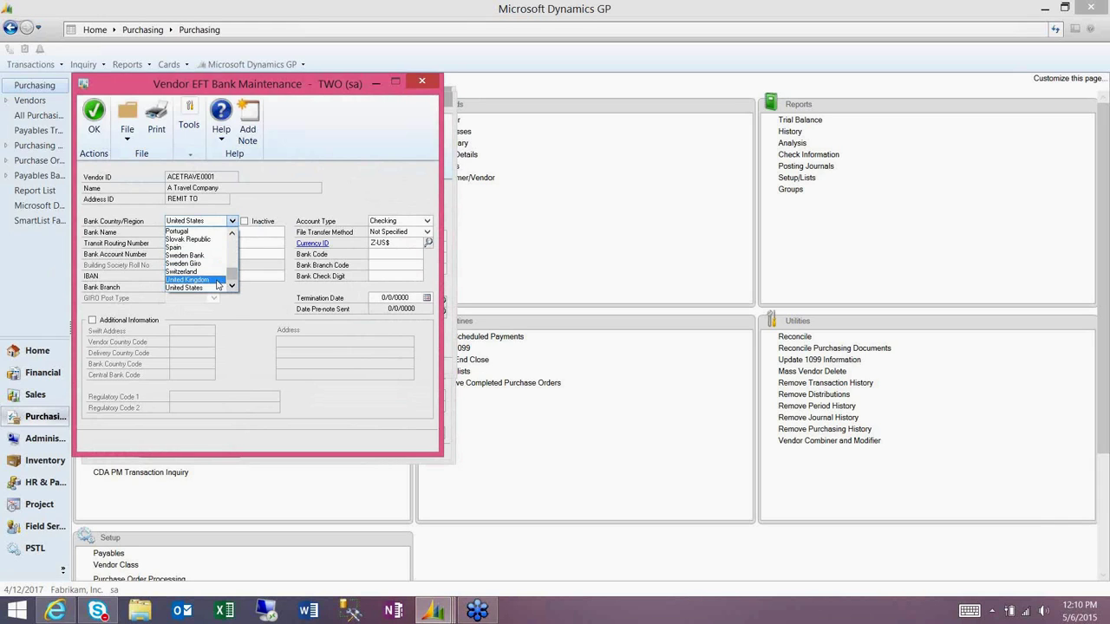
{"action": "left_click", "coordinate": [211, 281]}
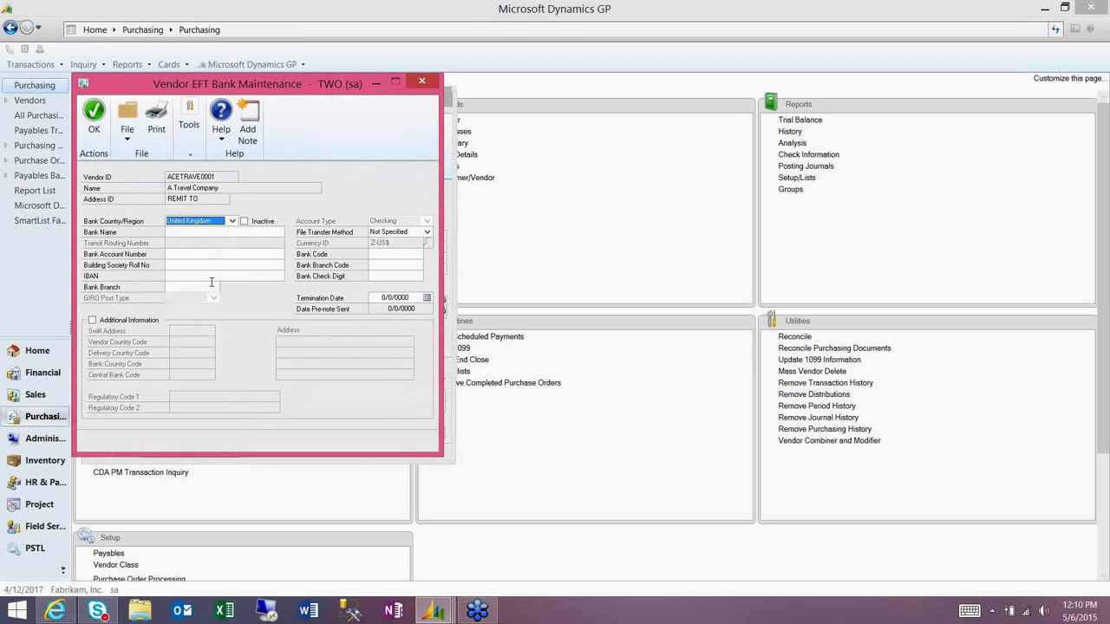
{"action": "left_click", "coordinate": [180, 229]}
{"action": "type", "text": "Chase"}
{"action": "key", "text": "Tab"}
{"action": "left_click", "coordinate": [182, 270]}
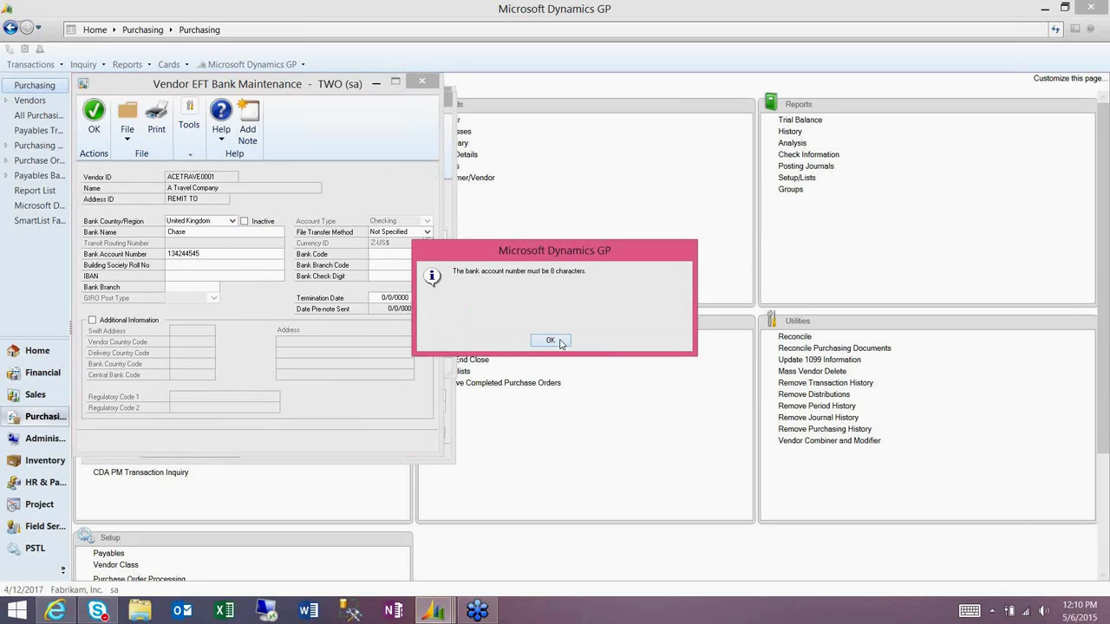
{"action": "left_click", "coordinate": [551, 340]}
{"action": "type", "text": "12345678"}
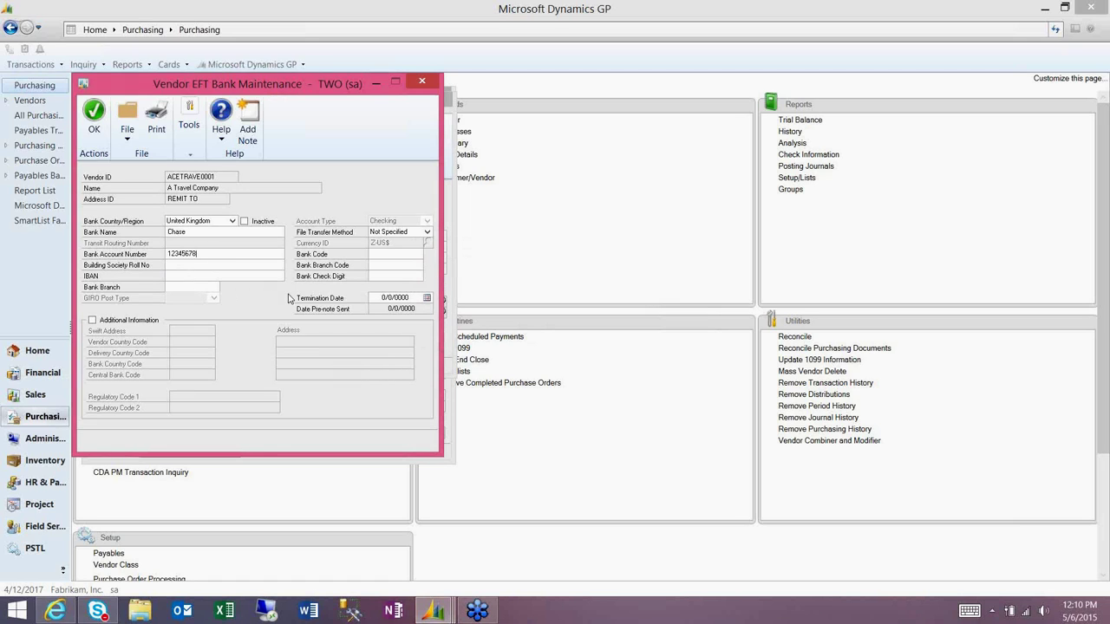
{"action": "left_click", "coordinate": [232, 221]}
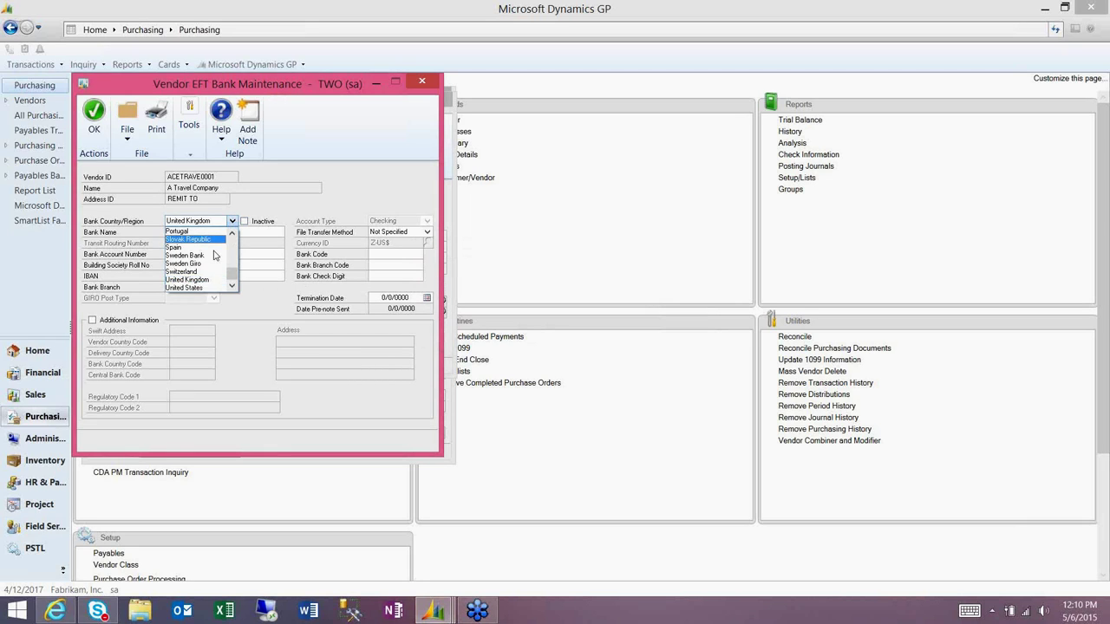
{"action": "left_click", "coordinate": [189, 287]}
{"action": "left_click", "coordinate": [177, 232]}
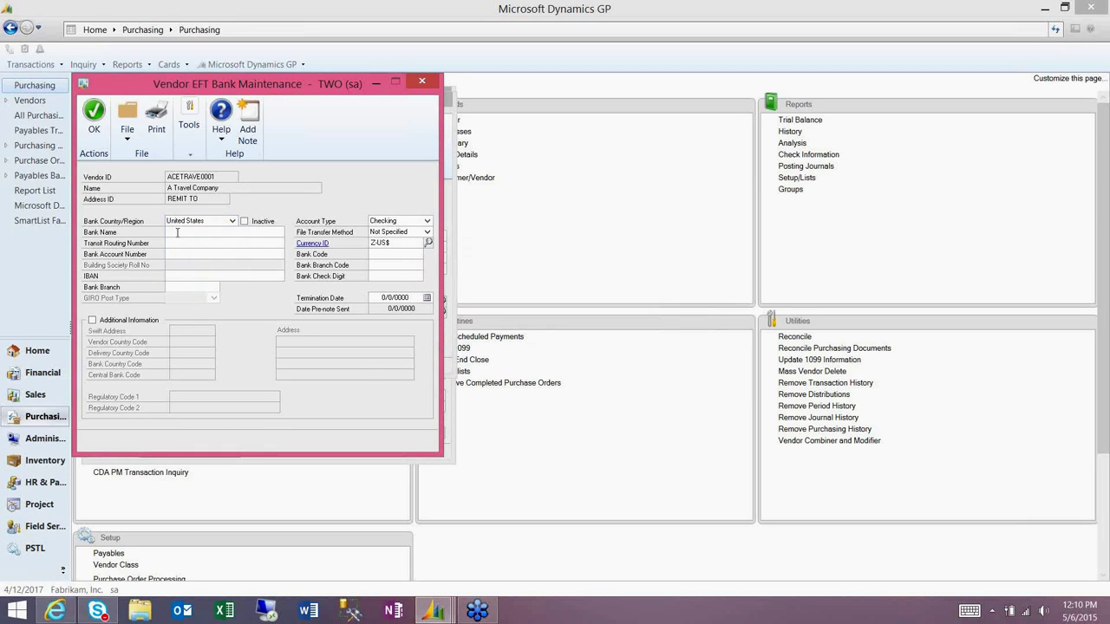
{"action": "type", "text": "Chase"}
{"action": "type", "text": "11"}
{"action": "type", "text": "1000614"}
{"action": "key", "text": "Tab"}
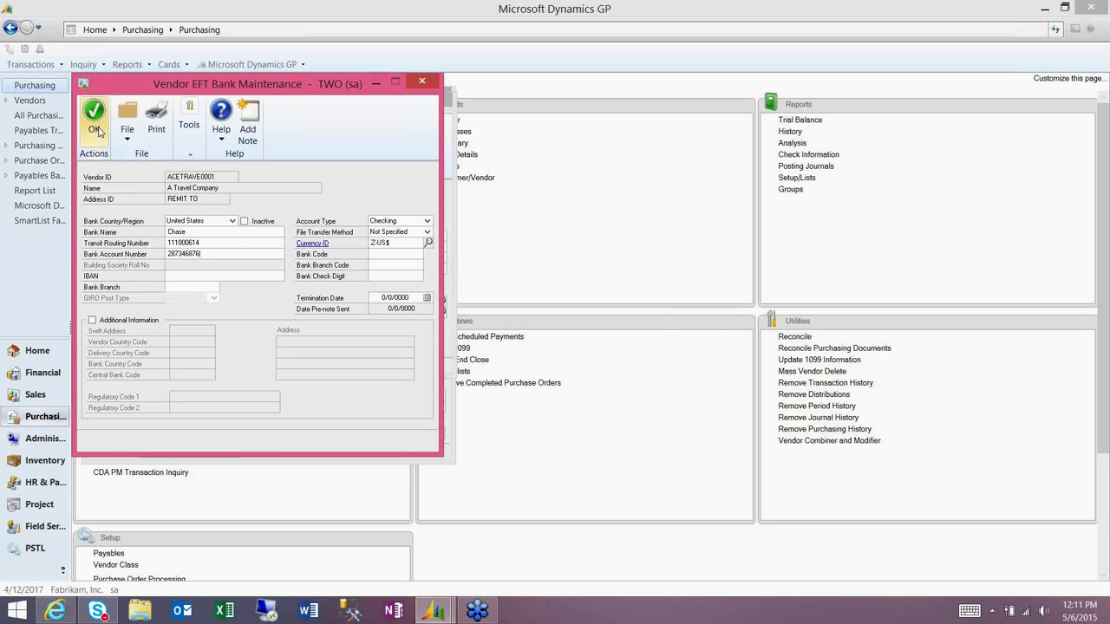
{"action": "left_click", "coordinate": [95, 129]}
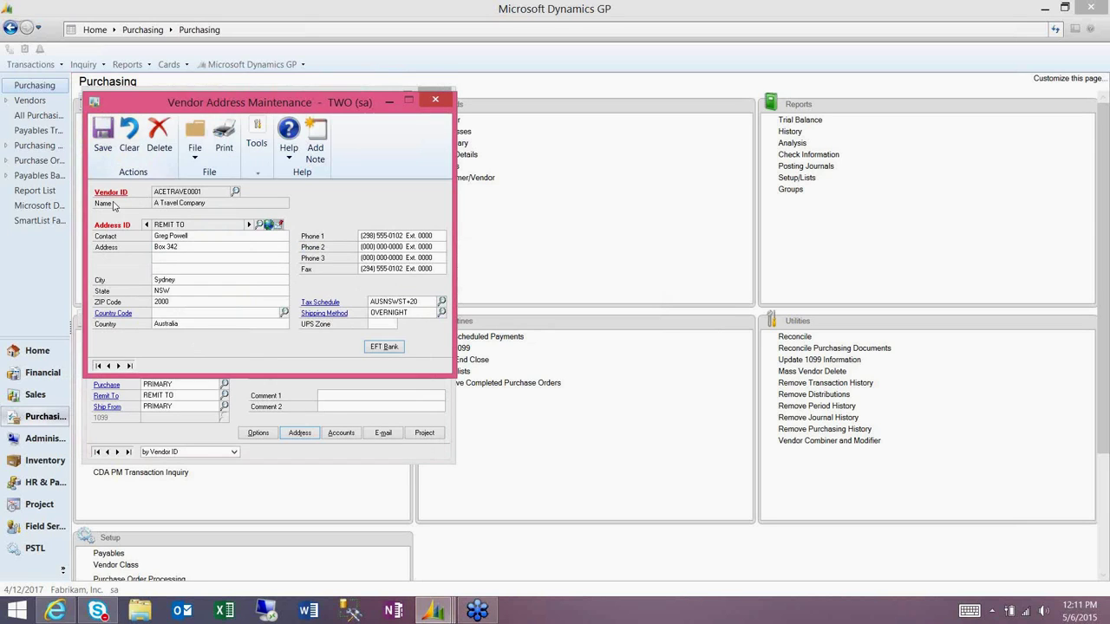
Step: Save the address, then reopen the REMIT TO address and check its EFT bank details
{"action": "left_click", "coordinate": [101, 141]}
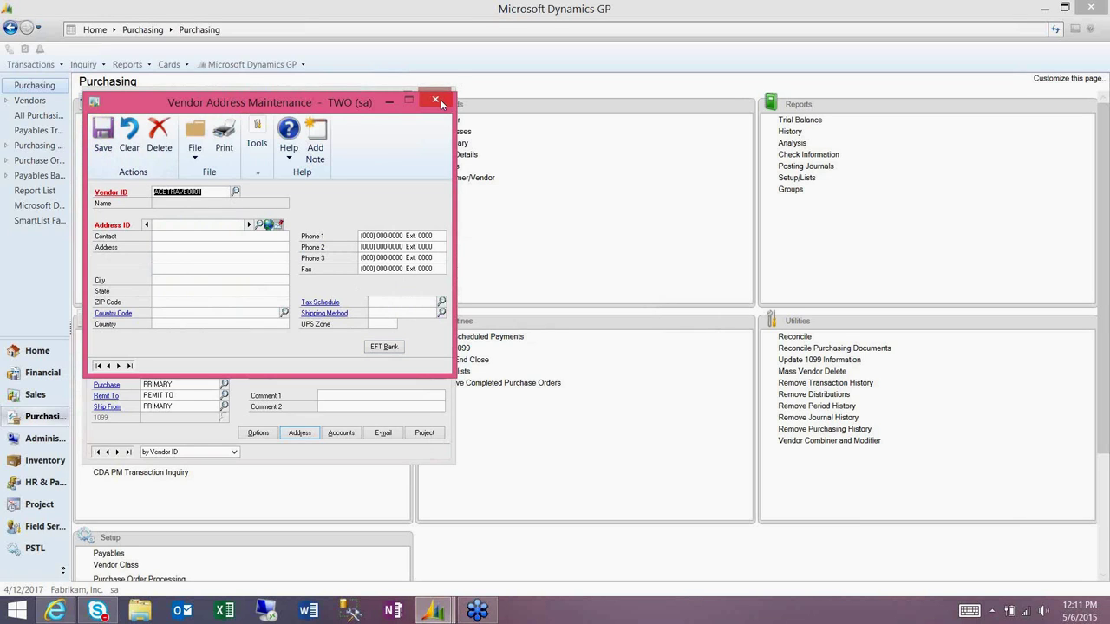
{"action": "left_click", "coordinate": [438, 101]}
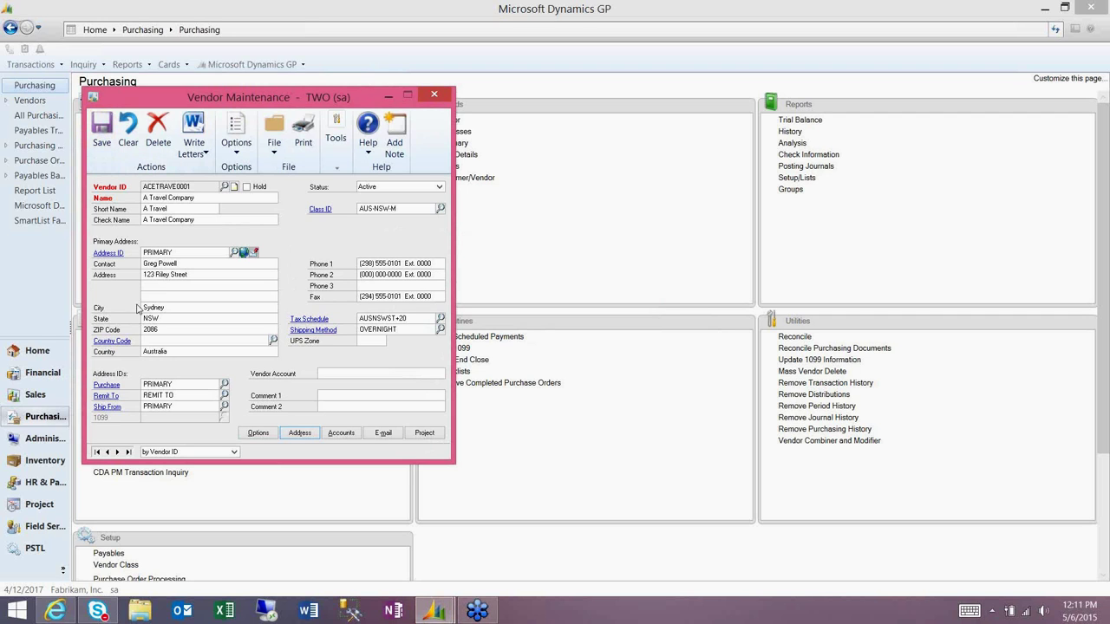
{"action": "left_click", "coordinate": [106, 395]}
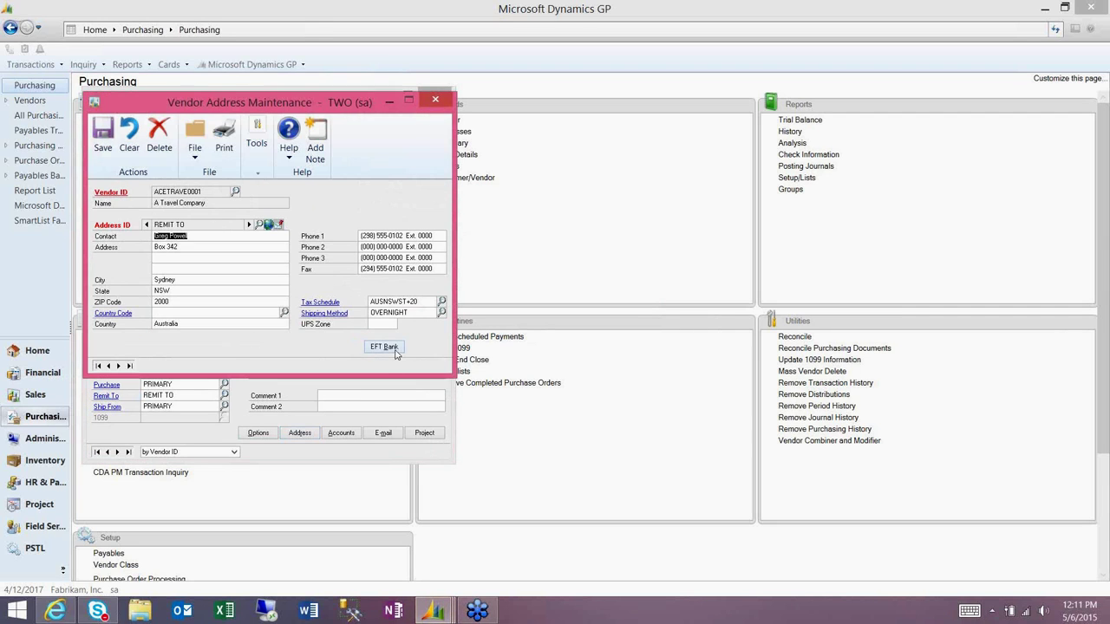
{"action": "left_click", "coordinate": [388, 351]}
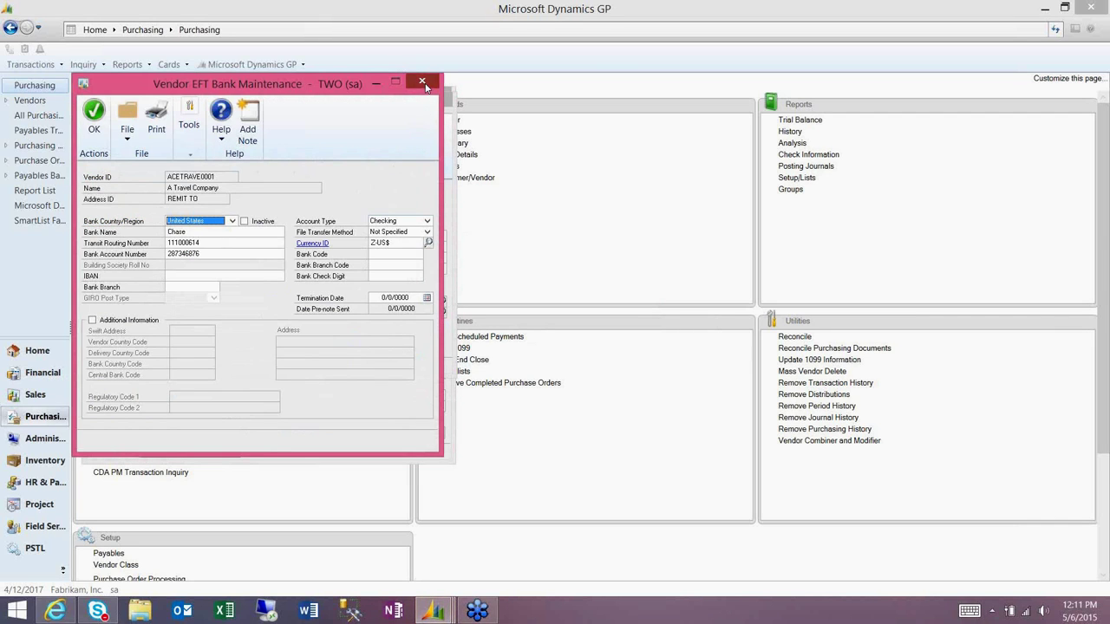
{"action": "left_click", "coordinate": [421, 80]}
Step: Save and close the REMIT TO address and the A Travel Company vendor record
{"action": "left_click", "coordinate": [105, 143]}
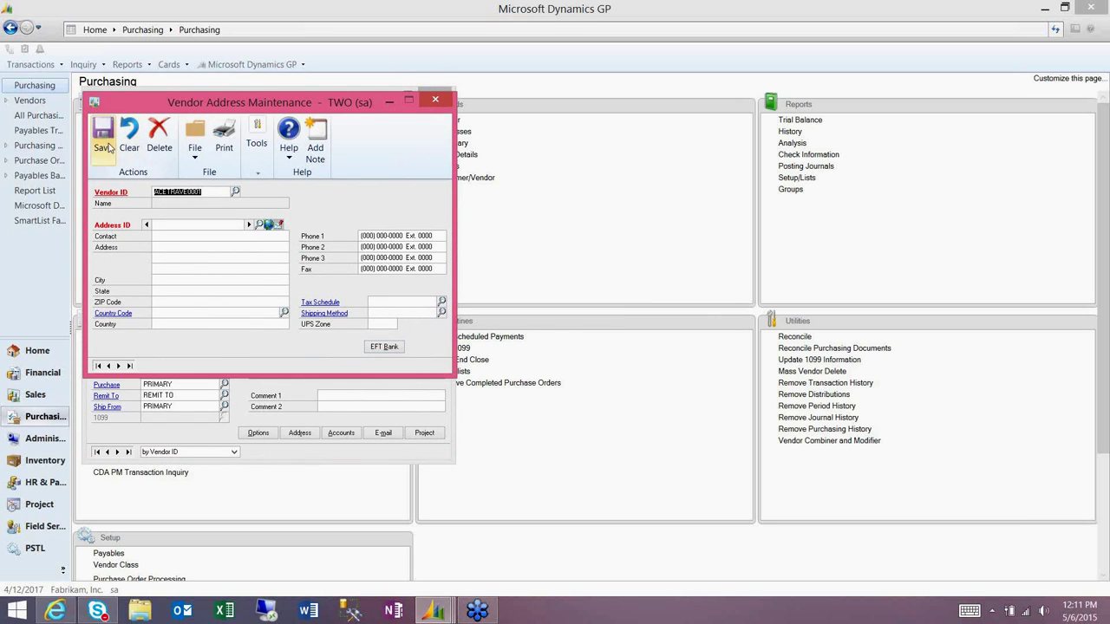
{"action": "left_click", "coordinate": [435, 100]}
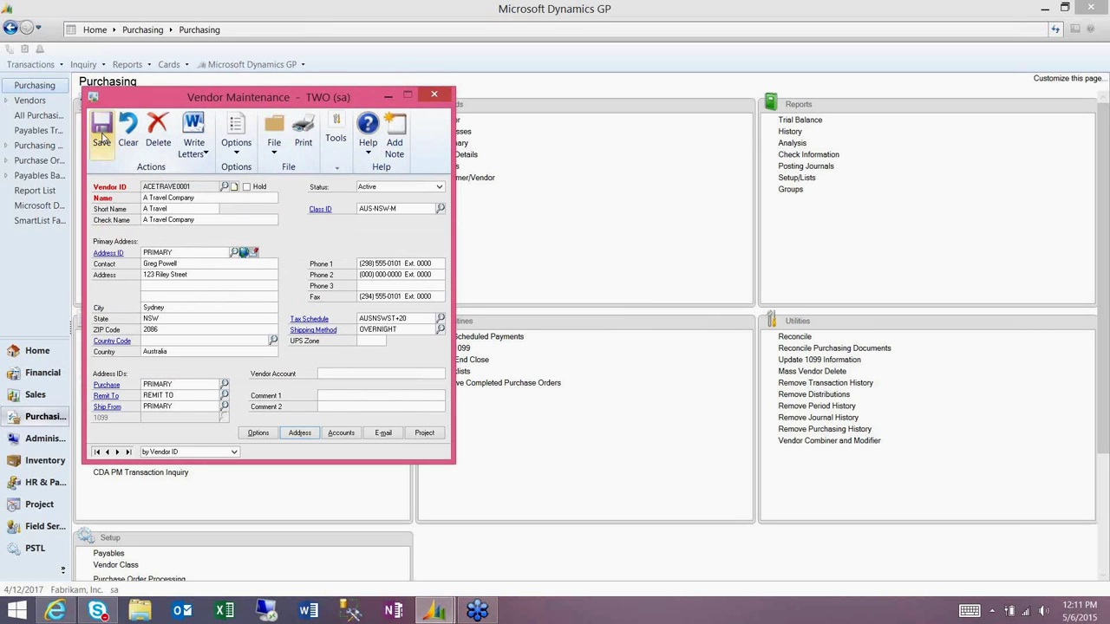
{"action": "left_click", "coordinate": [101, 139]}
{"action": "left_click", "coordinate": [440, 98]}
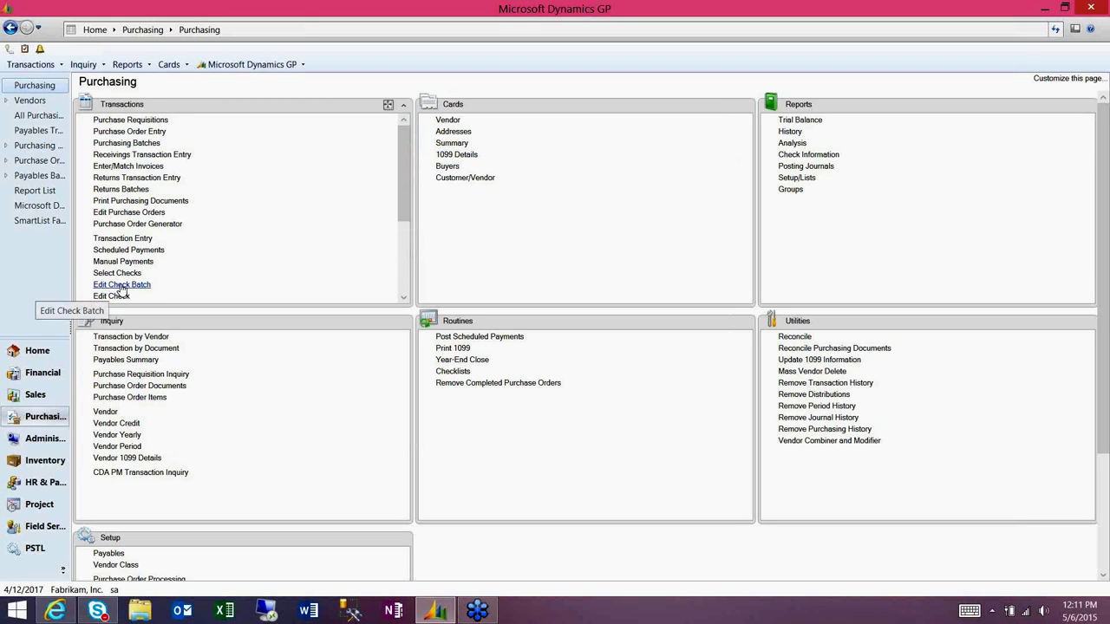
Step: Create check batch EFT with payment method EFT and checkbook UPTOWN TRUST, and save it
{"action": "left_click", "coordinate": [122, 287]}
{"action": "type", "text": "E"}
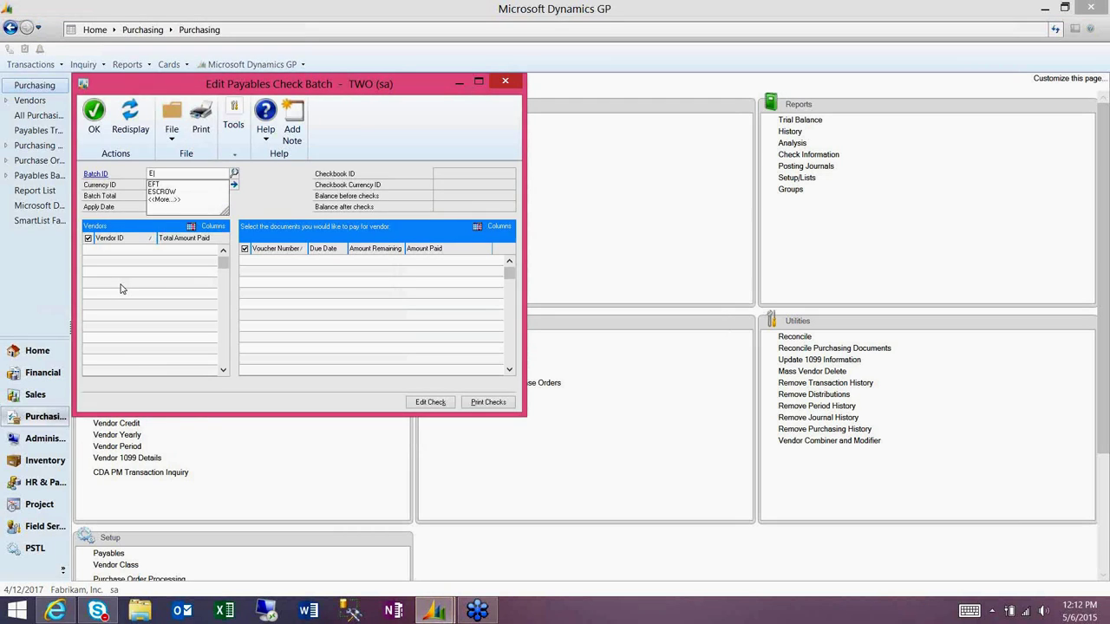
{"action": "type", "text": "FT"}
{"action": "key", "text": "Tab"}
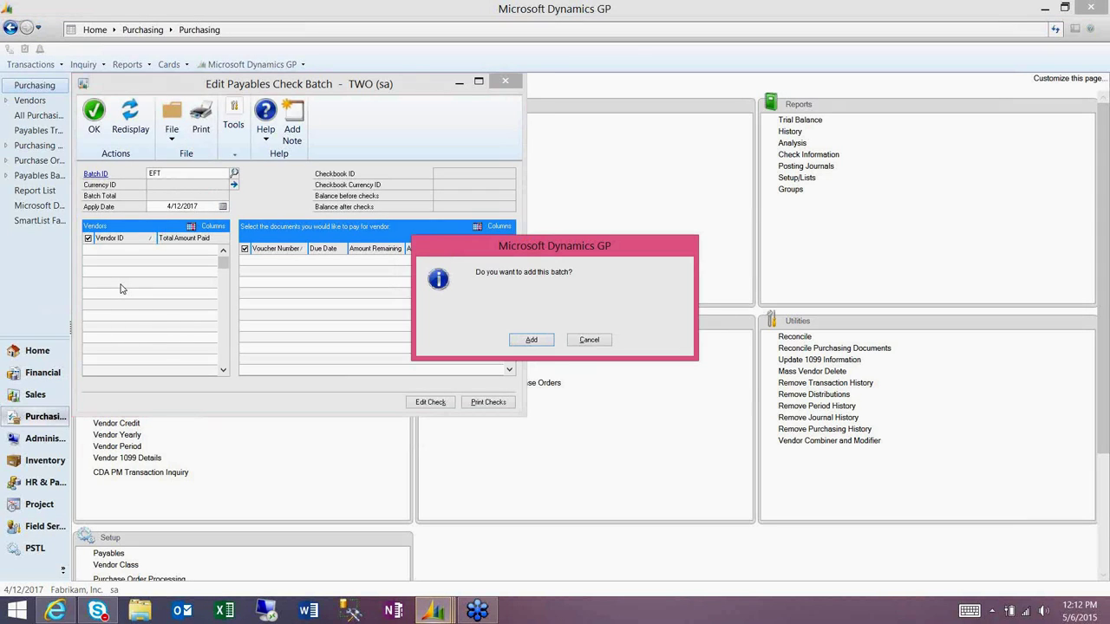
{"action": "left_click", "coordinate": [530, 339]}
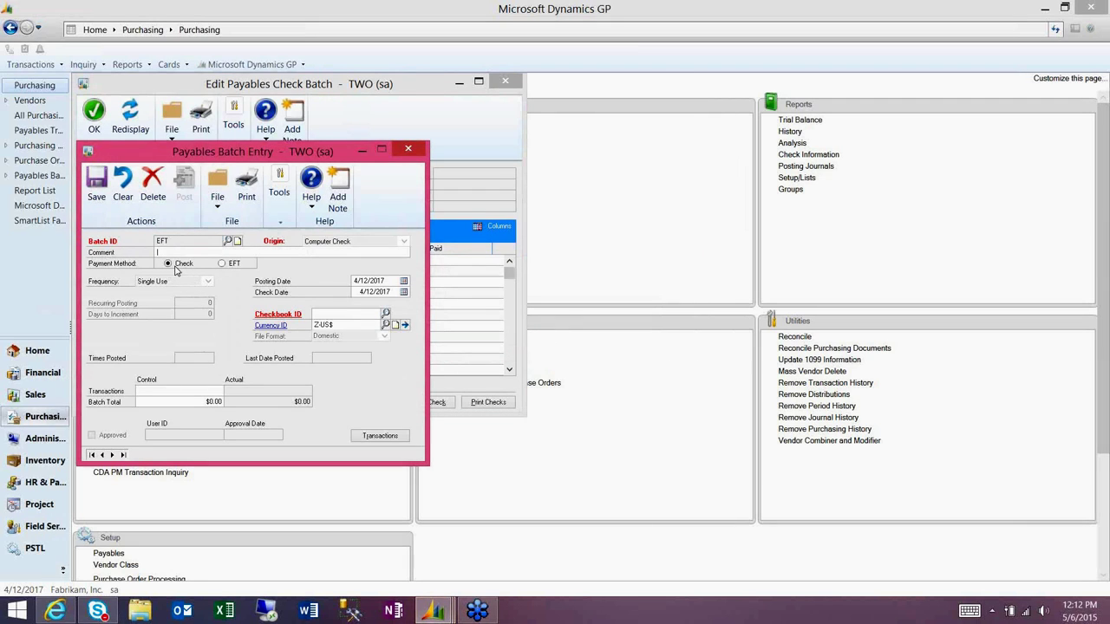
{"action": "left_click", "coordinate": [222, 264]}
{"action": "left_click", "coordinate": [326, 313]}
{"action": "left_click", "coordinate": [384, 313]}
{"action": "double_click", "coordinate": [185, 322]}
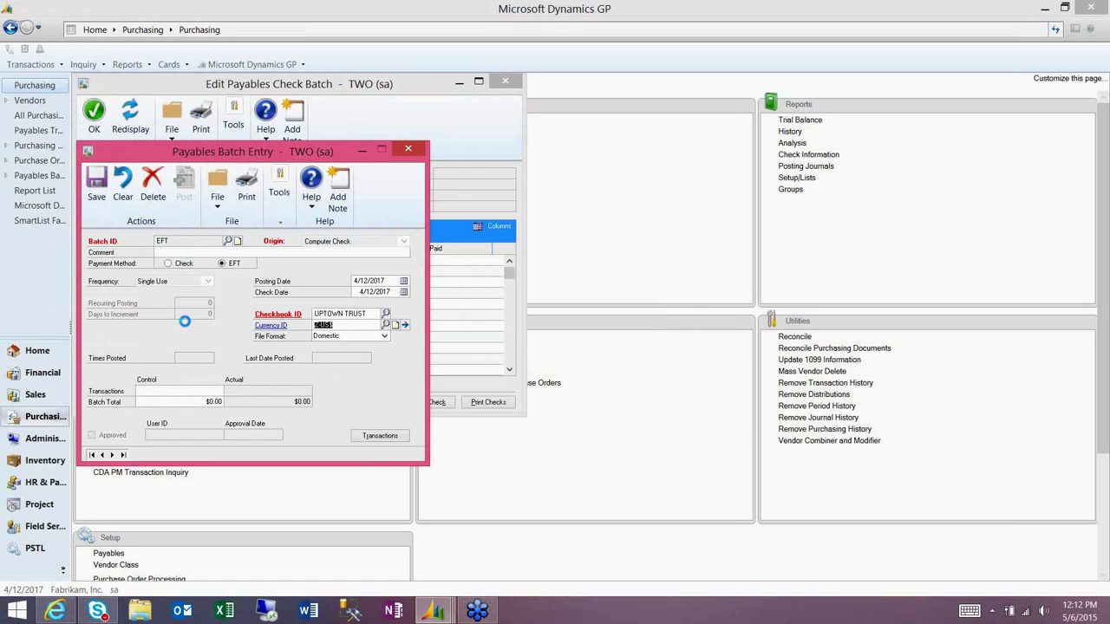
{"action": "left_click", "coordinate": [94, 199]}
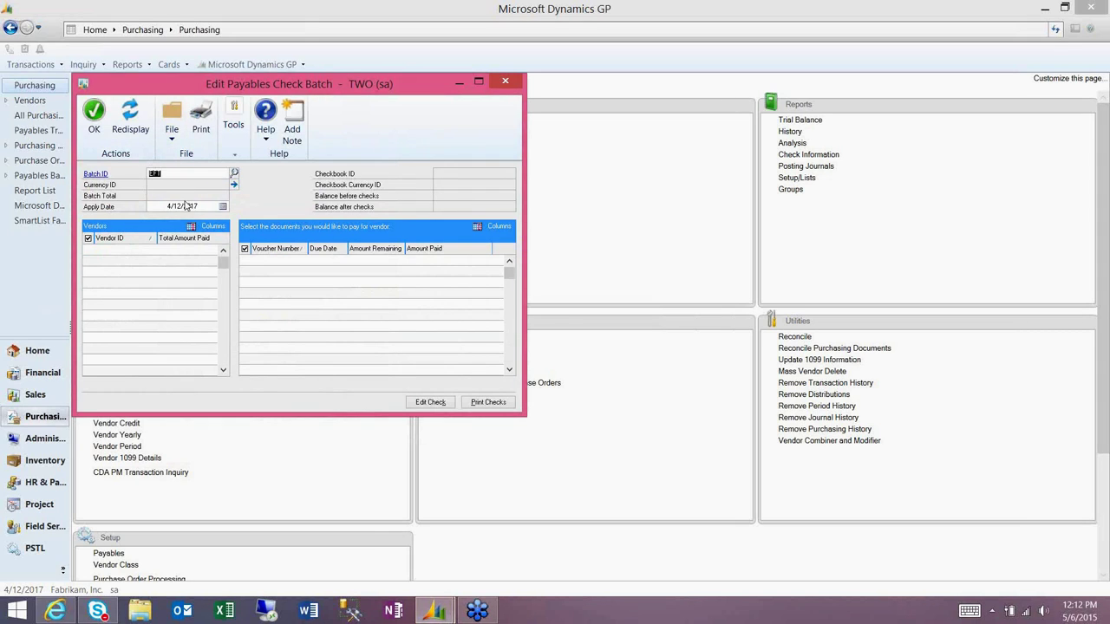
Step: Mark A Travel Company's $3,563.43 voucher dated 4/11/2017 for payment in the EFT batch
{"action": "key", "text": "Tab"}
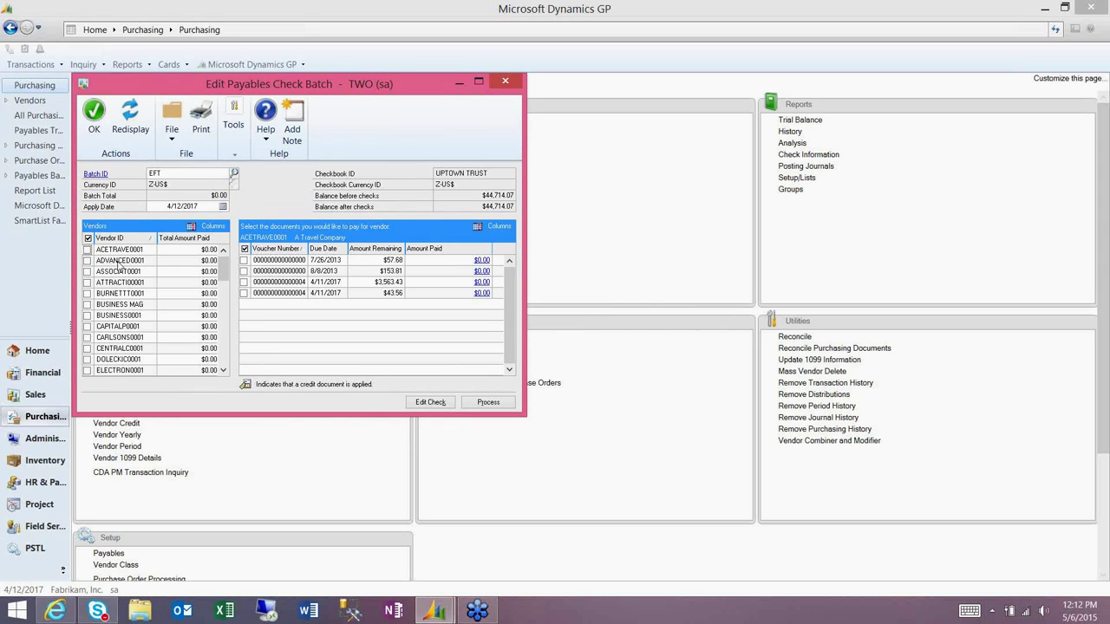
{"action": "left_click", "coordinate": [119, 261]}
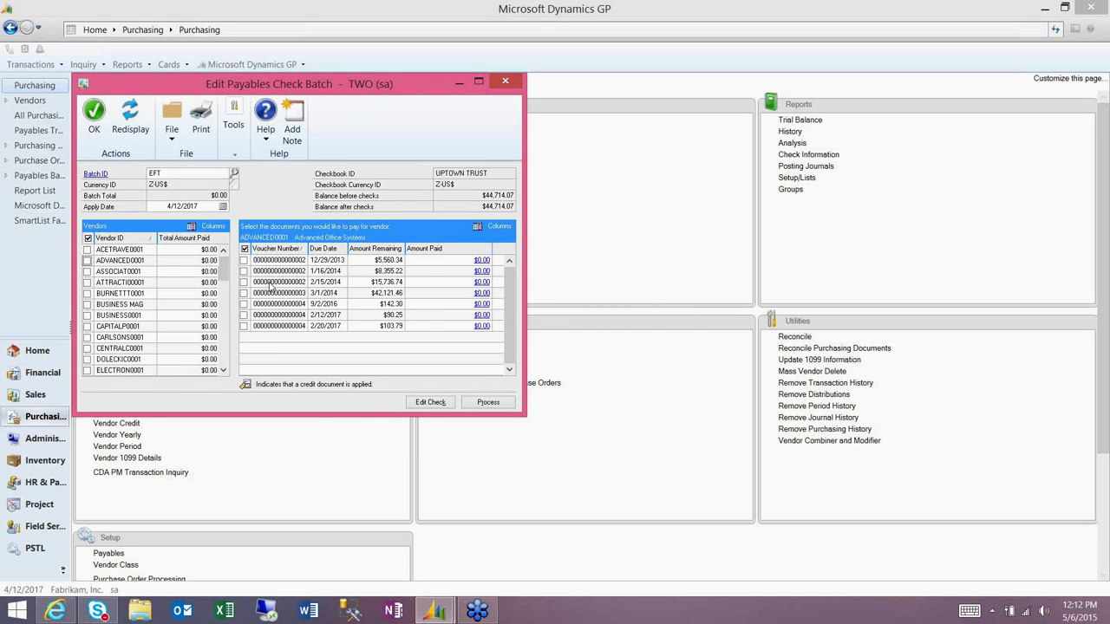
{"action": "left_click", "coordinate": [245, 272]}
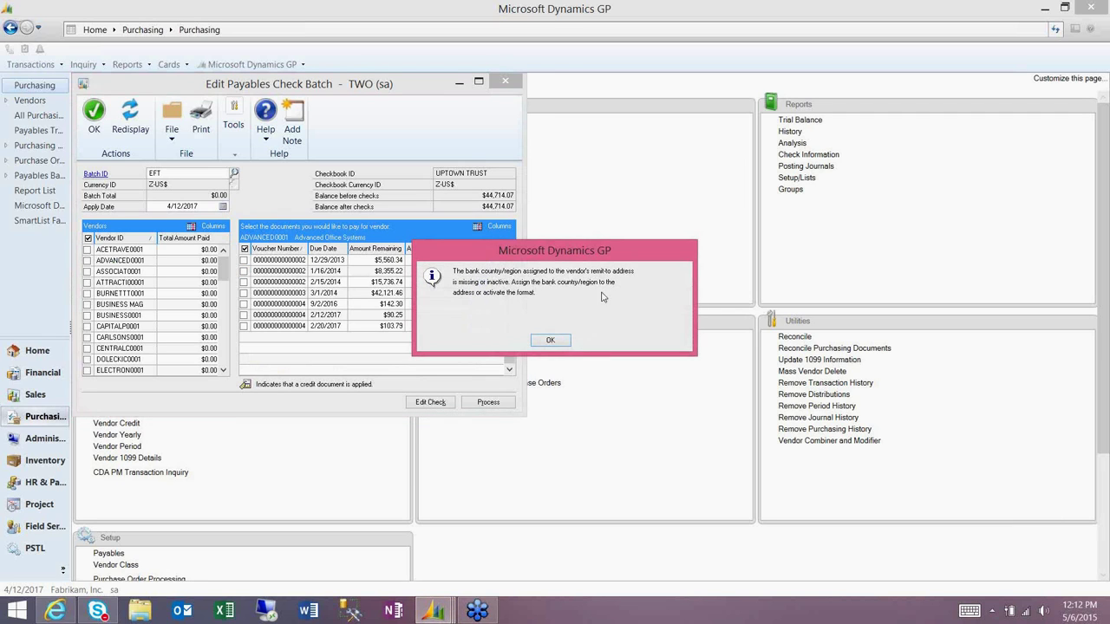
{"action": "left_click", "coordinate": [559, 343]}
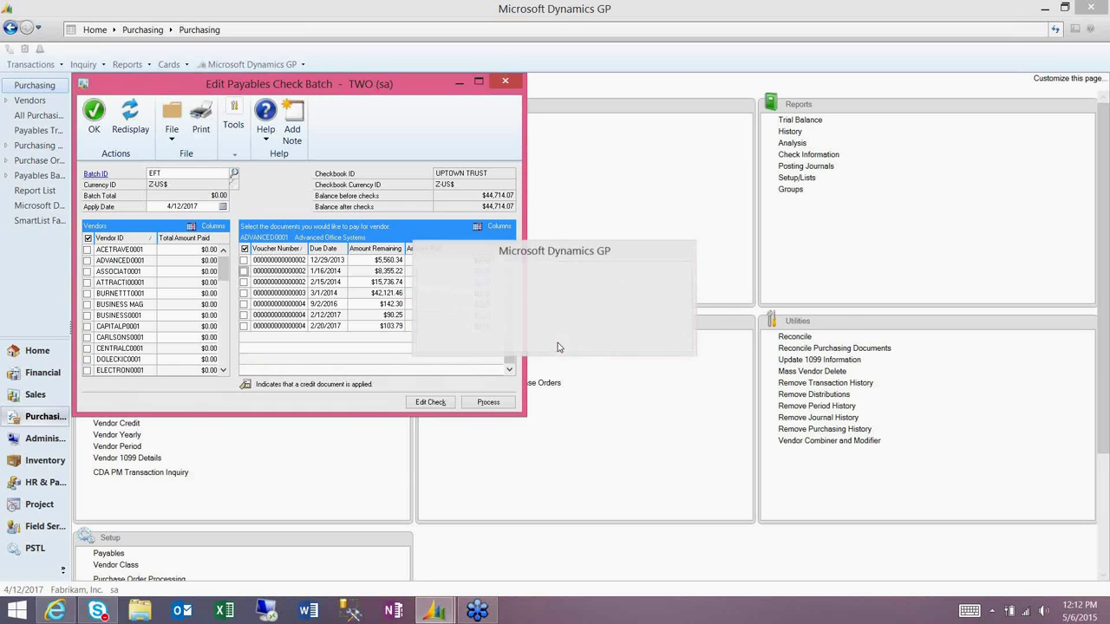
{"action": "left_click", "coordinate": [102, 251]}
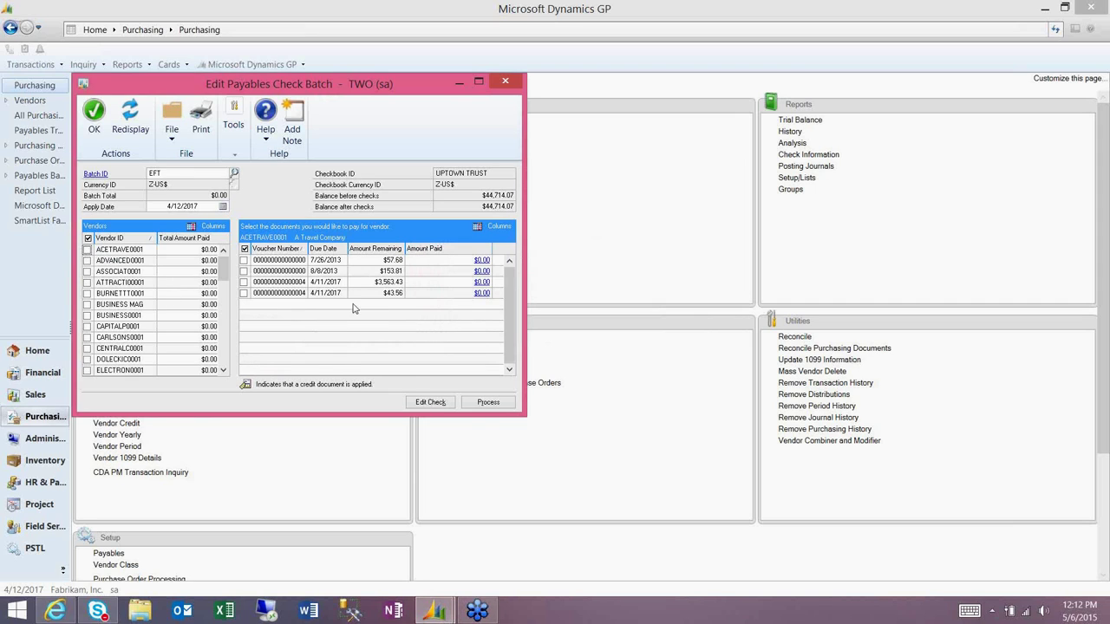
{"action": "left_click", "coordinate": [244, 281]}
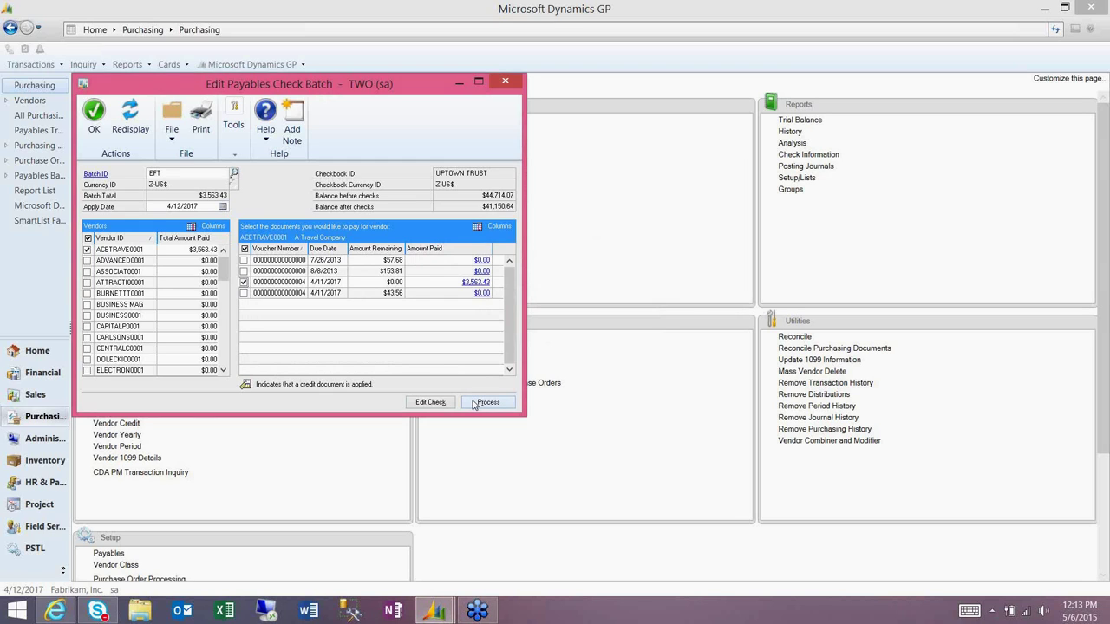
{"action": "left_click", "coordinate": [475, 404]}
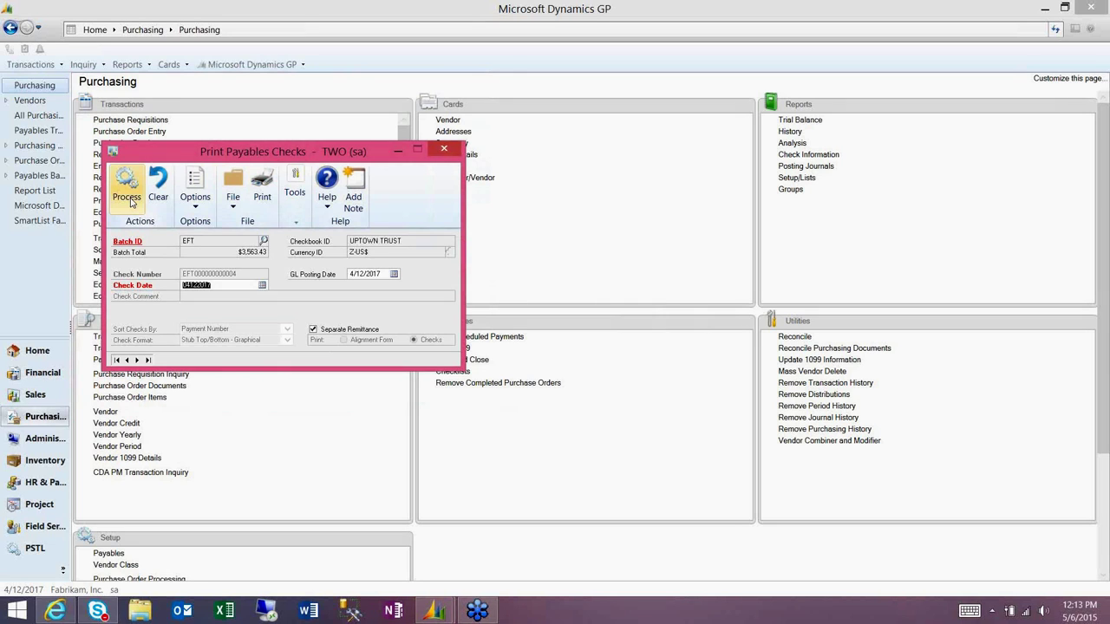
Step: Process the EFT checks and run the remittance form to screen and file, not printer
{"action": "left_click", "coordinate": [126, 191]}
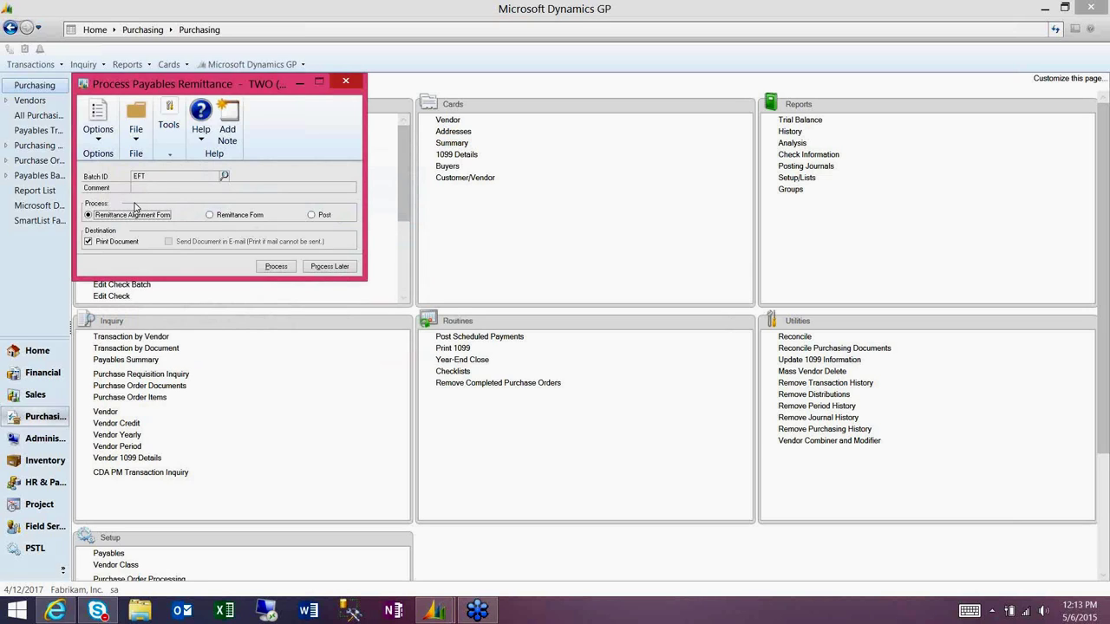
{"action": "left_click", "coordinate": [211, 216]}
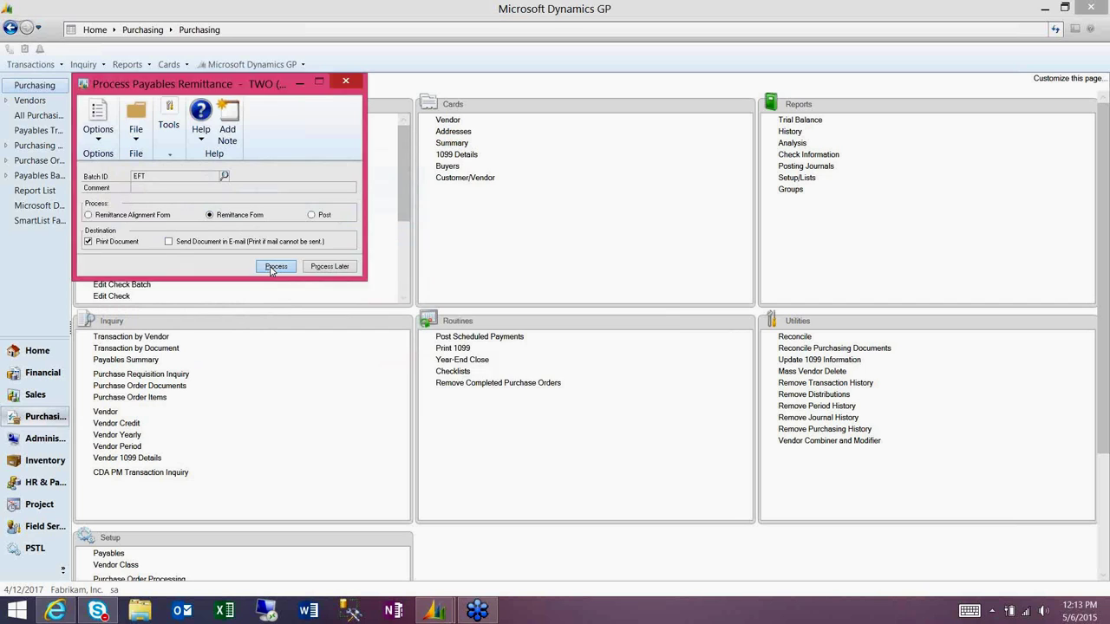
{"action": "left_click", "coordinate": [273, 268]}
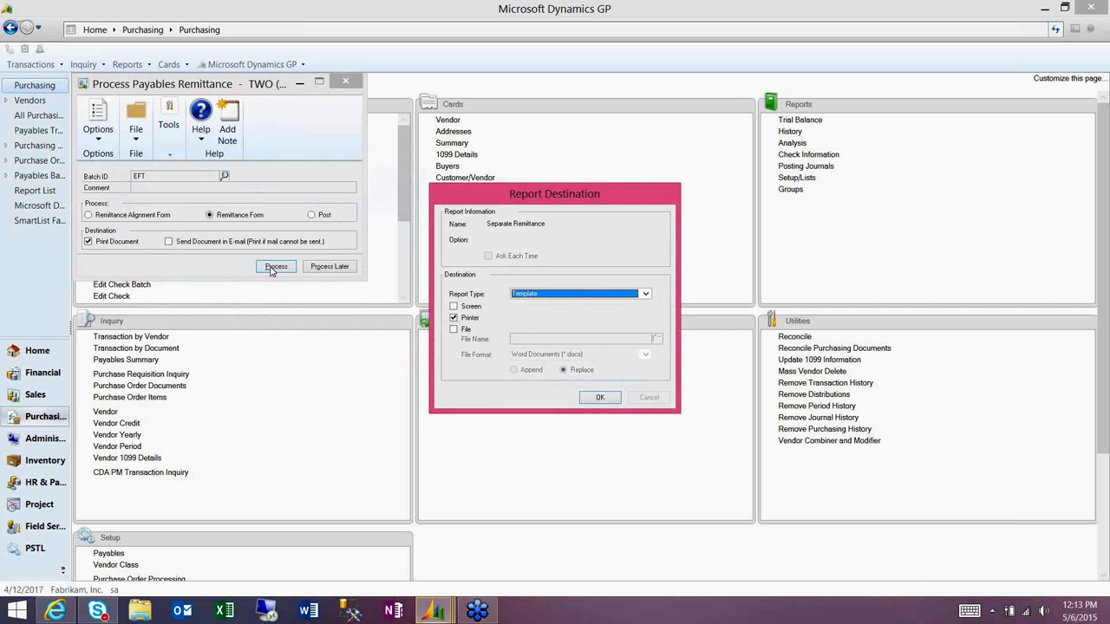
{"action": "left_click", "coordinate": [454, 306]}
{"action": "left_click", "coordinate": [453, 317]}
{"action": "left_click", "coordinate": [453, 330]}
{"action": "left_click", "coordinate": [594, 397]}
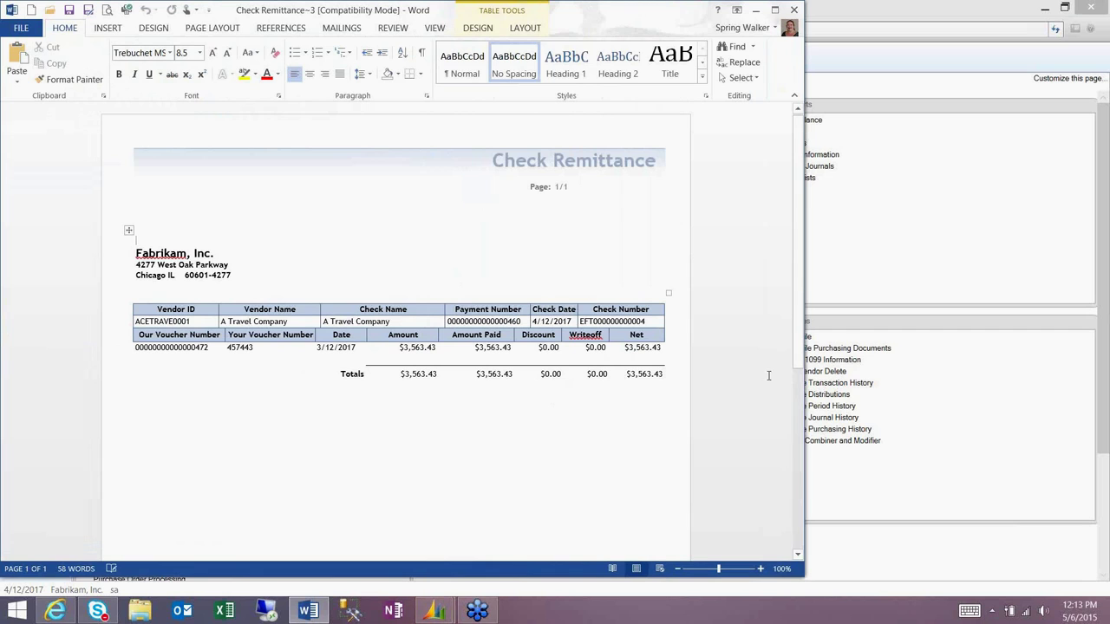
Step: Close the Word Check Remittance document for A Travel Company's $3,563.43 payment
{"action": "left_click", "coordinate": [794, 10]}
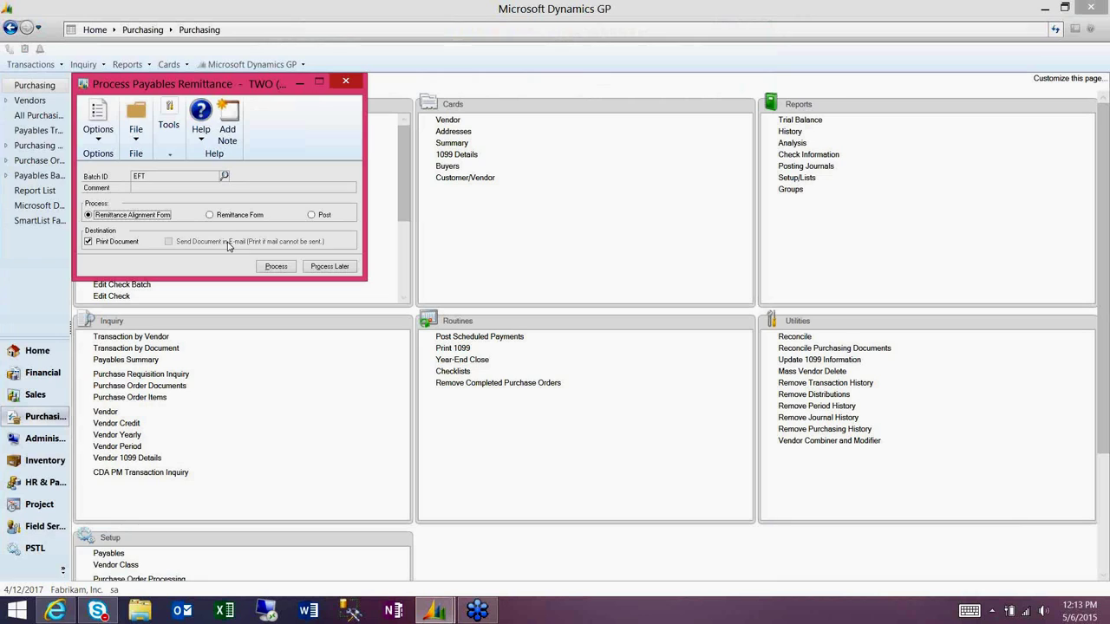
Step: Post the EFT batch, widen the on-screen Computer Checks Posting Journal, then close it
{"action": "left_click", "coordinate": [313, 215]}
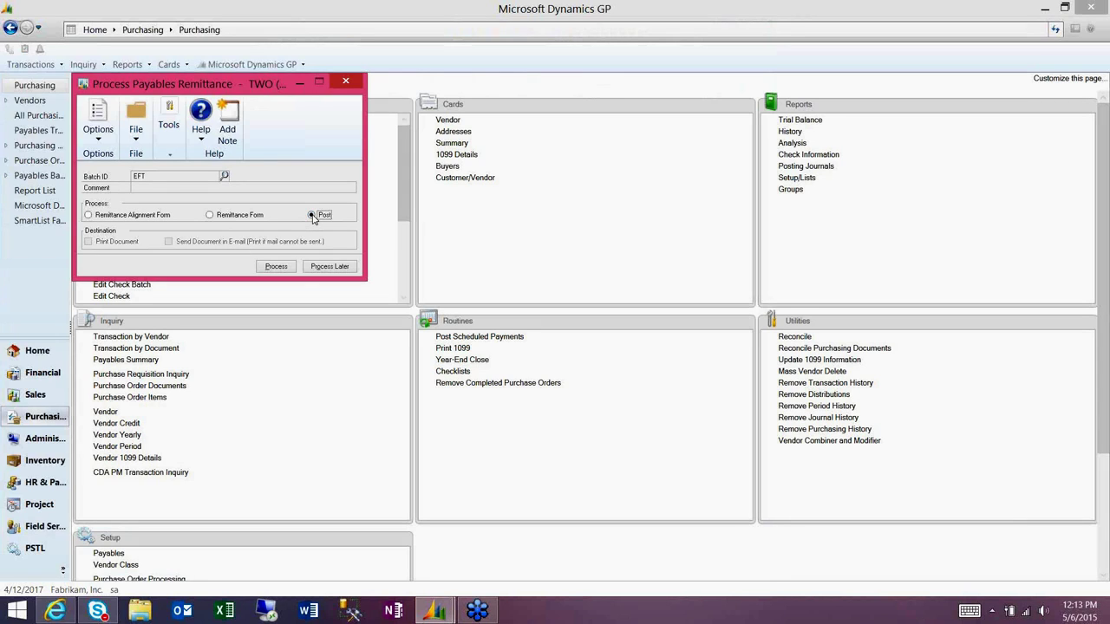
{"action": "left_click", "coordinate": [277, 267]}
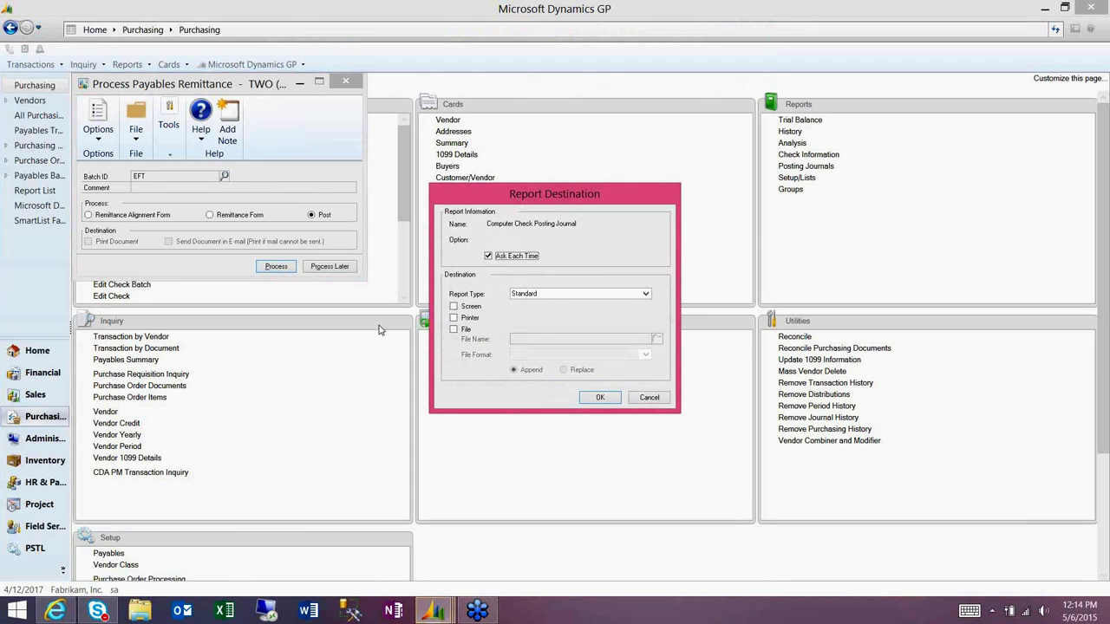
{"action": "left_click", "coordinate": [454, 307]}
{"action": "left_click", "coordinate": [598, 397]}
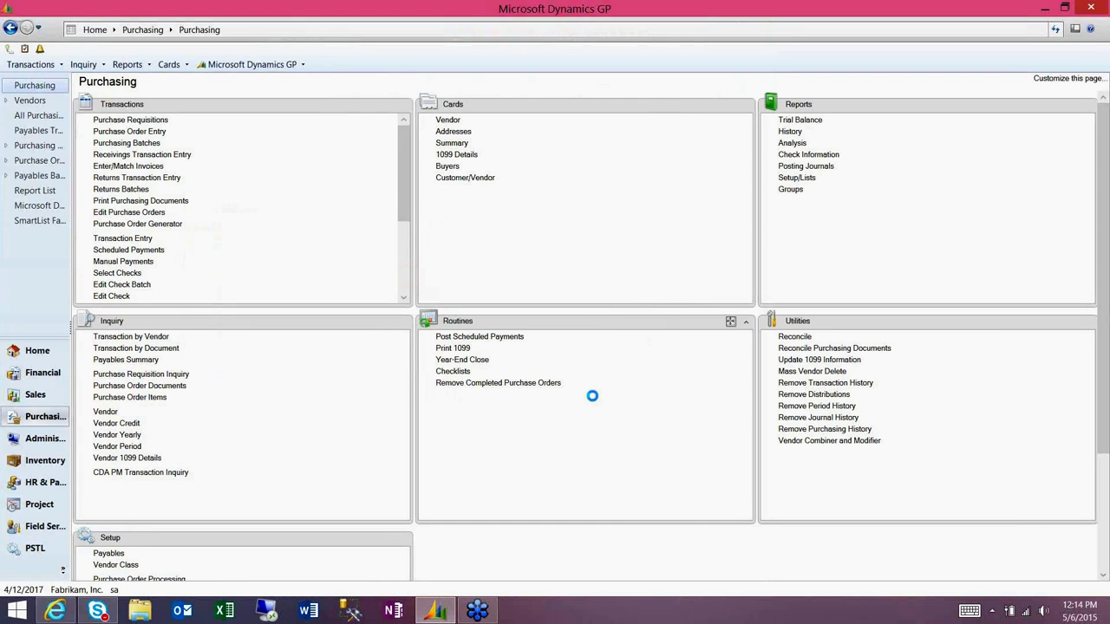
{"action": "left_click_drag", "start_coordinate": [454, 584], "coordinate": [926, 588]}
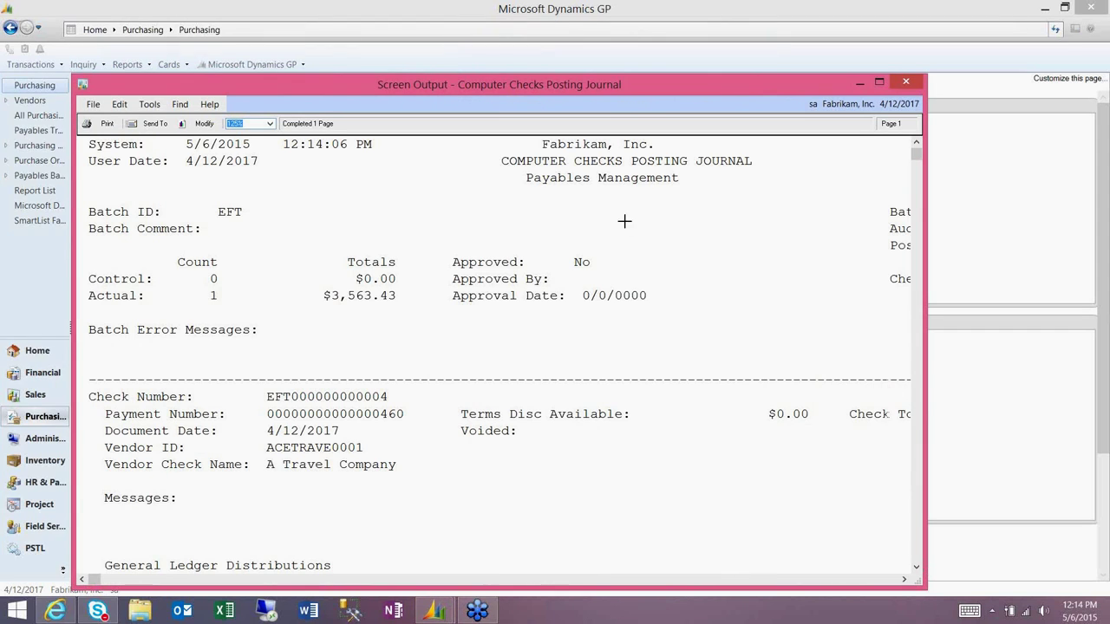
{"action": "double_click", "coordinate": [84, 86]}
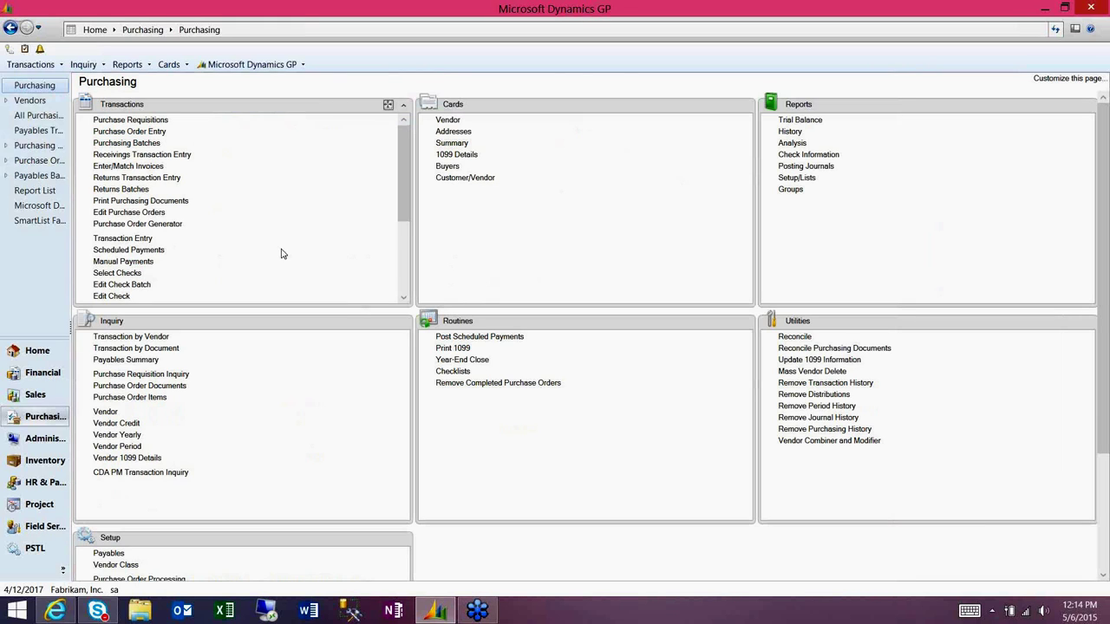
Step: Generate the UPTOWN TRUST EFT batch file as Payment UPTOWN TRUST 20170412-0003.txt with 2 transactions
{"action": "scroll", "coordinate": [406, 292], "scroll_direction": "down", "scroll_amount": 4}
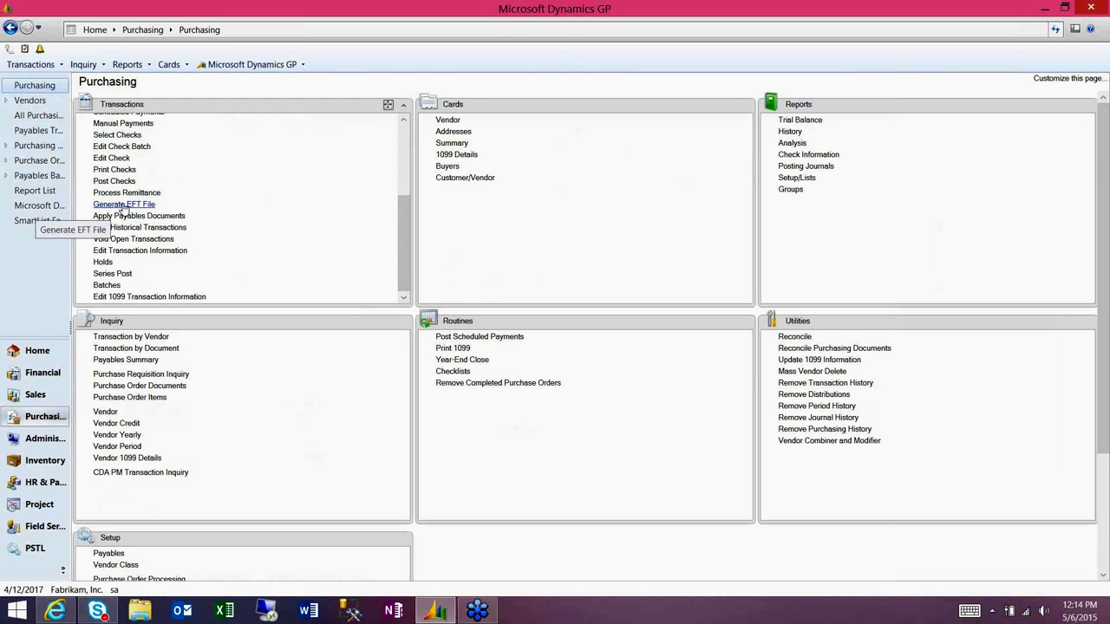
{"action": "left_click", "coordinate": [136, 205]}
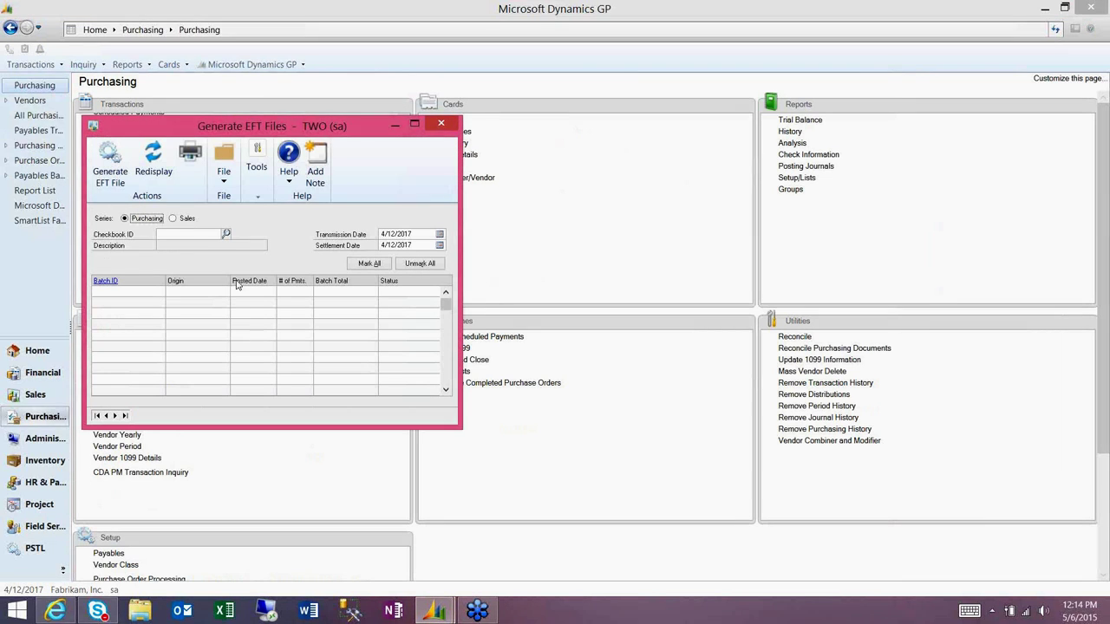
{"action": "left_click", "coordinate": [227, 235]}
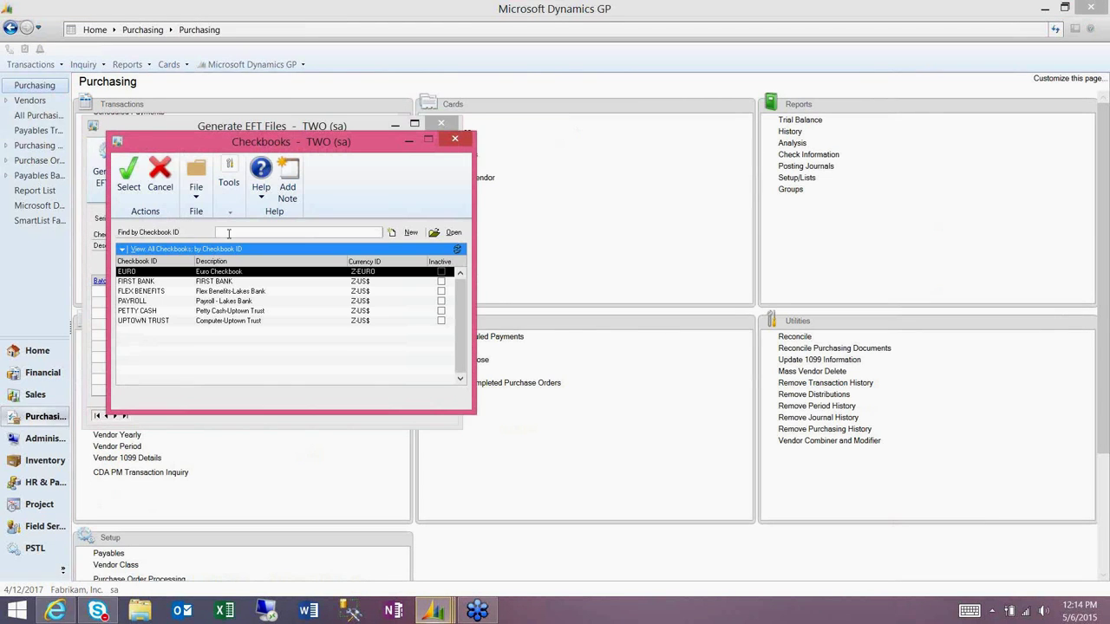
{"action": "double_click", "coordinate": [153, 323]}
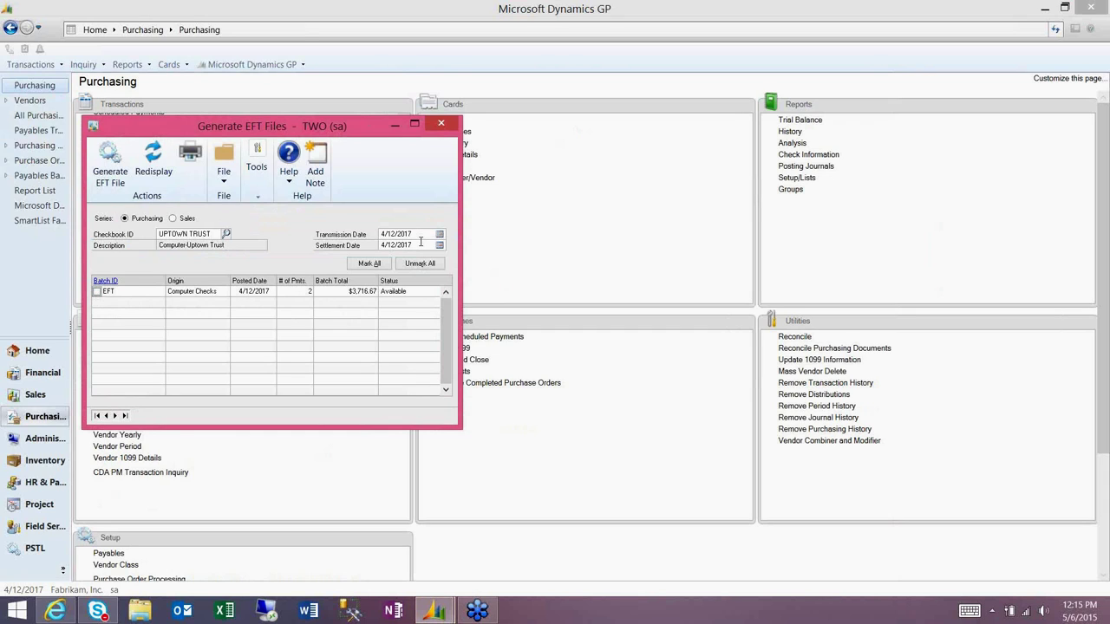
{"action": "left_click", "coordinate": [96, 293]}
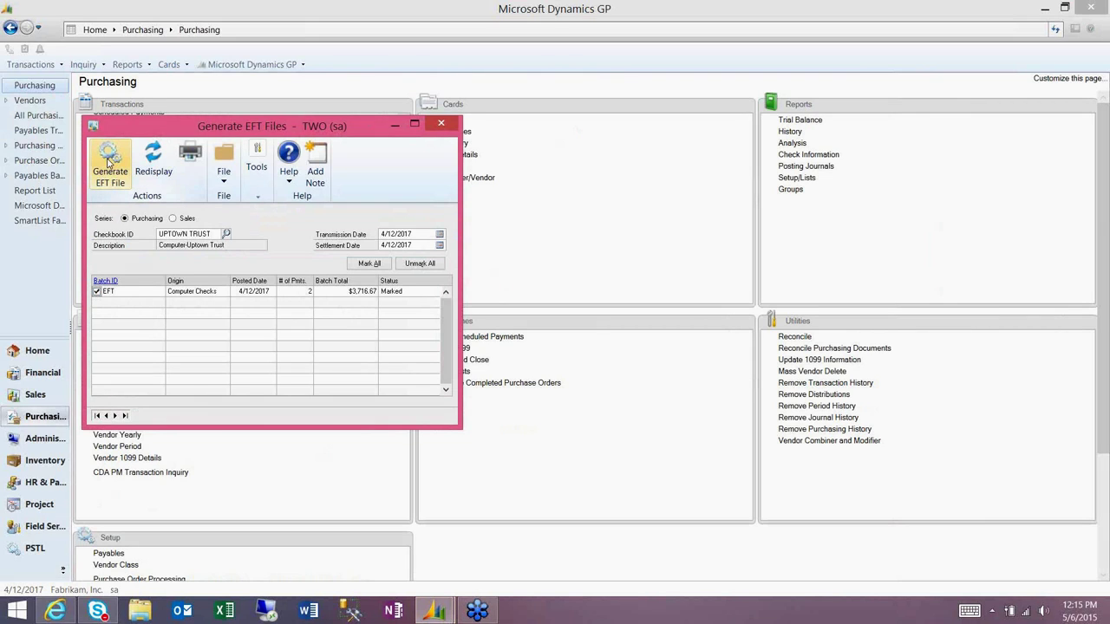
{"action": "left_click", "coordinate": [108, 162]}
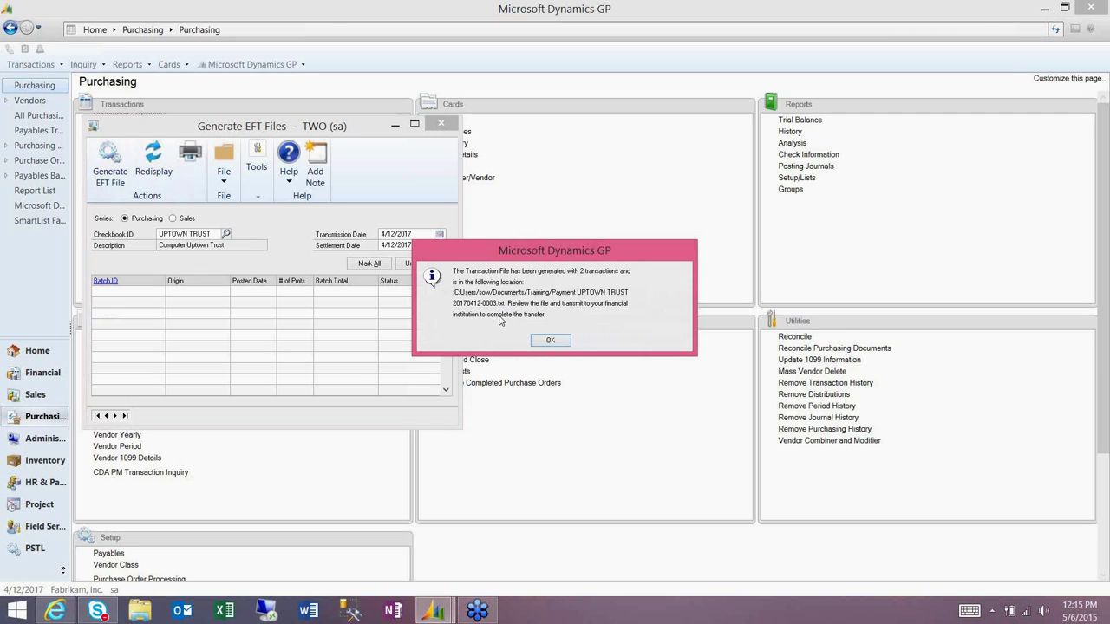
{"action": "left_click", "coordinate": [545, 344]}
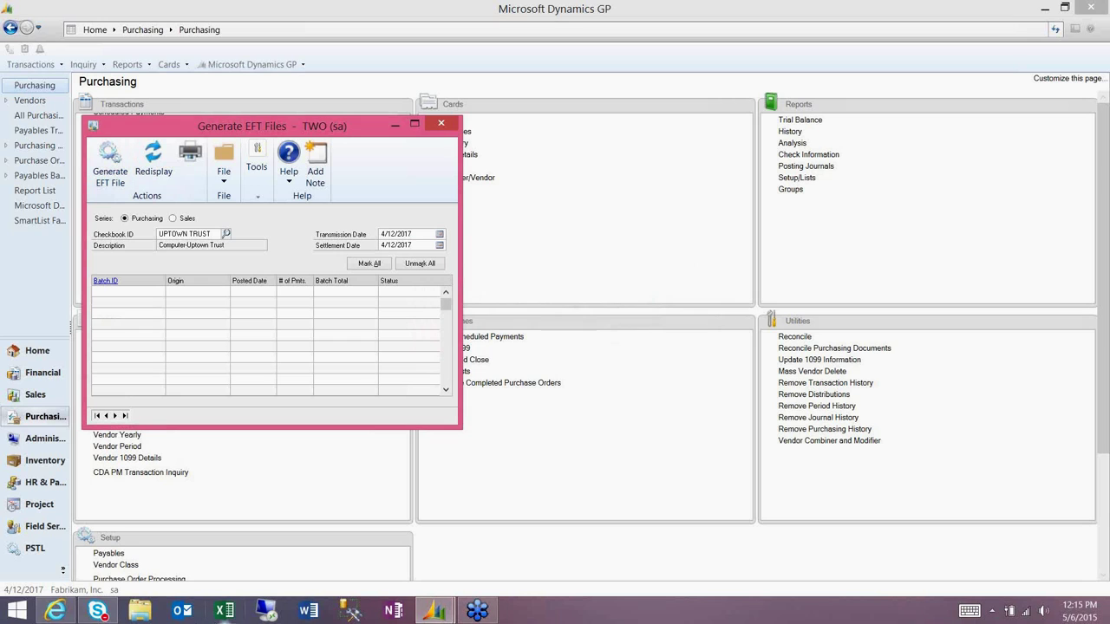
{"action": "left_click", "coordinate": [143, 612]}
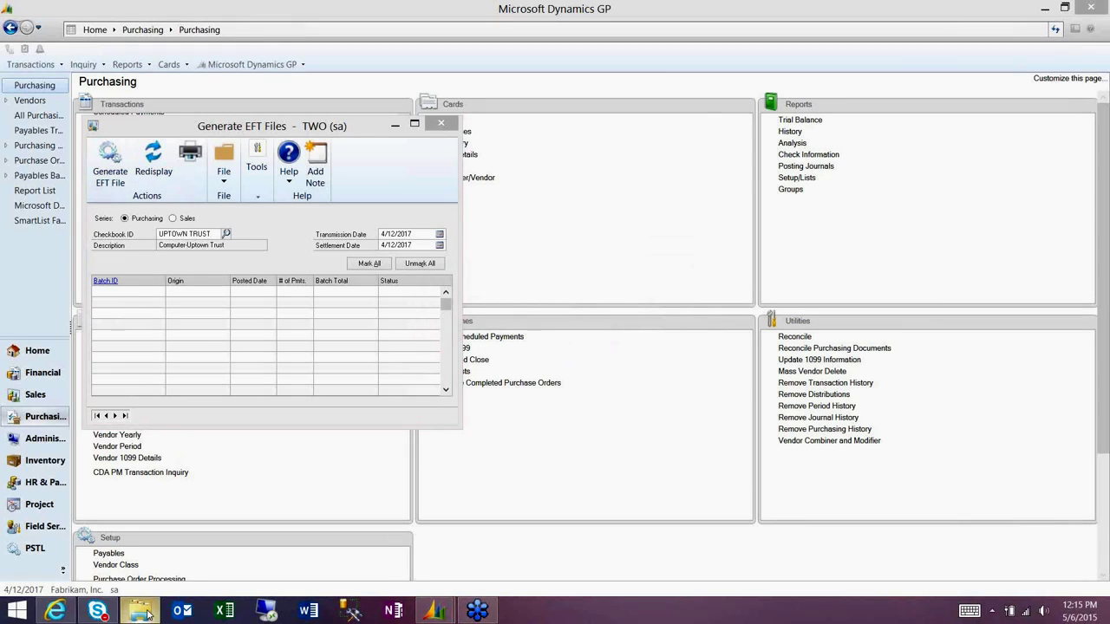
Step: Open the Documents folder and type 'temp' to jump to its TEMP folder
{"action": "double_click", "coordinate": [412, 187]}
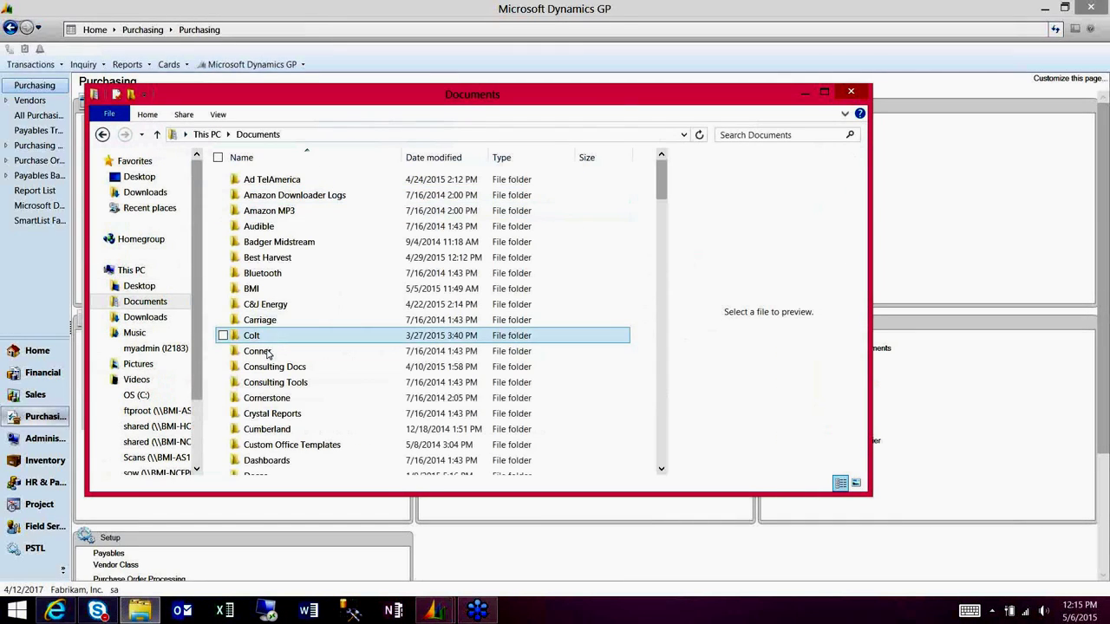
{"action": "type", "text": "temp"}
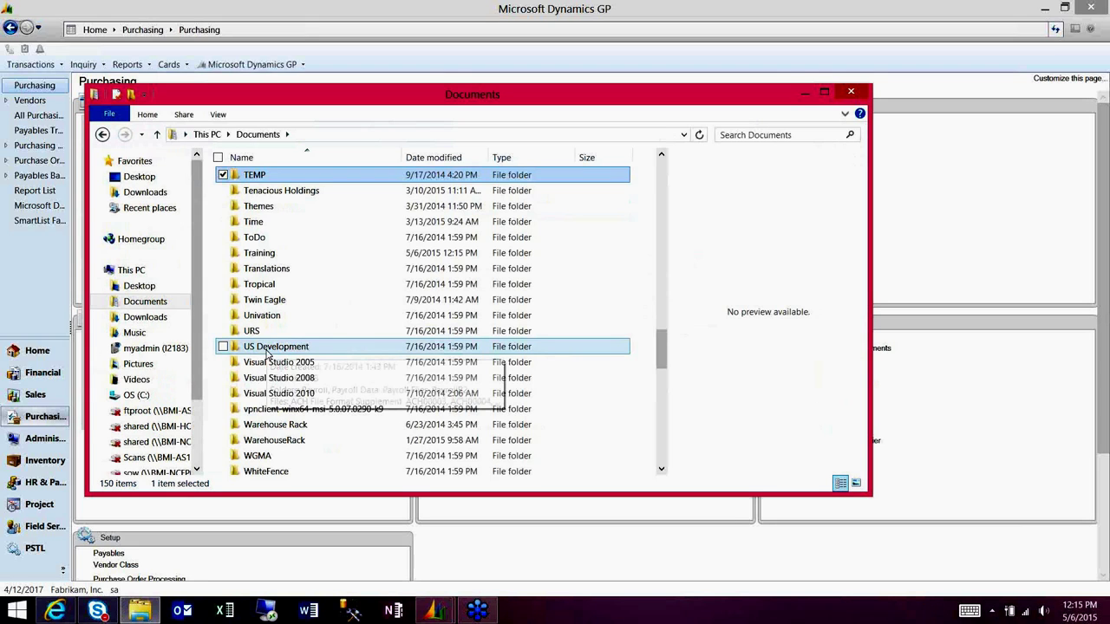
Step: Leave the Documents window and return to the Dynamics GP Purchasing page
{"action": "key", "text": "alt+Tab"}
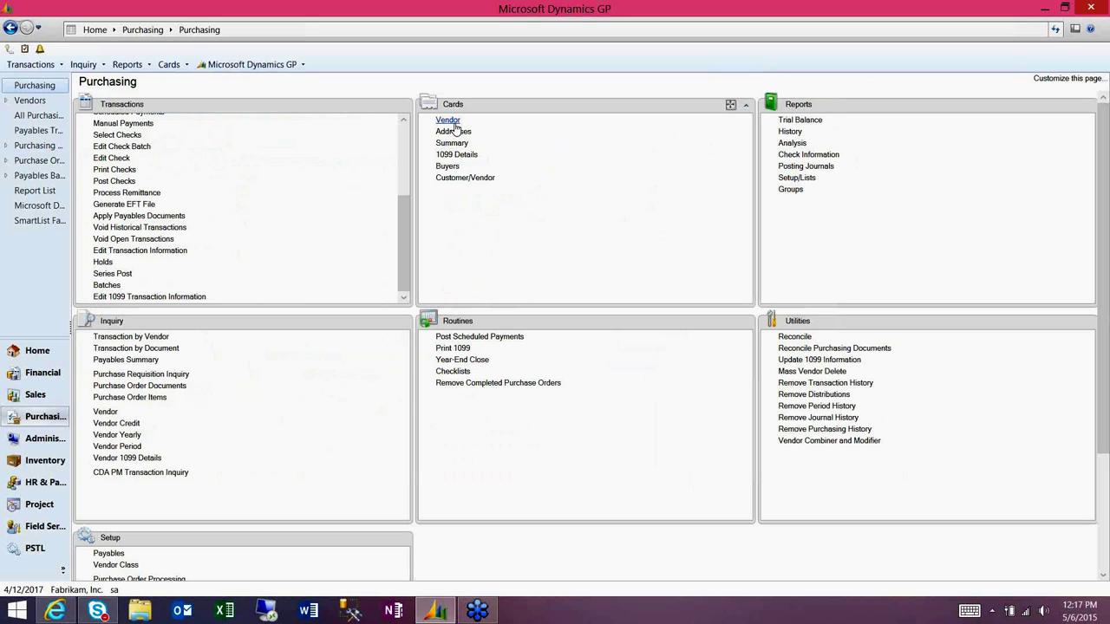
Step: Open the Safe Pay Configurator under Financial > Routines > Safe Pay
{"action": "left_click", "coordinate": [450, 122]}
{"action": "left_click", "coordinate": [44, 374]}
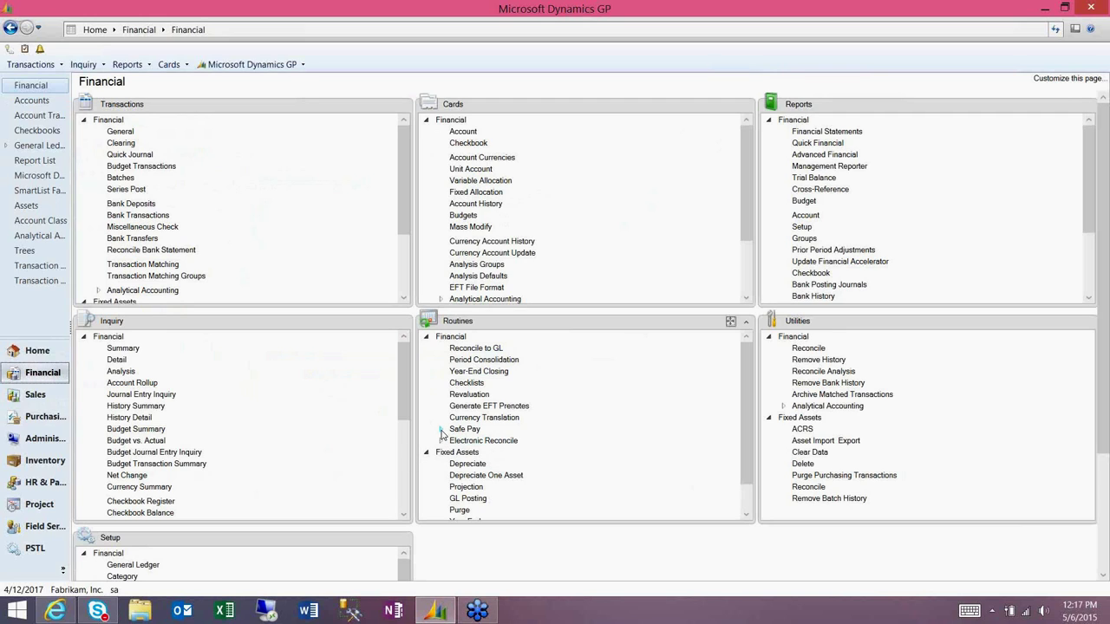
{"action": "left_click", "coordinate": [441, 429]}
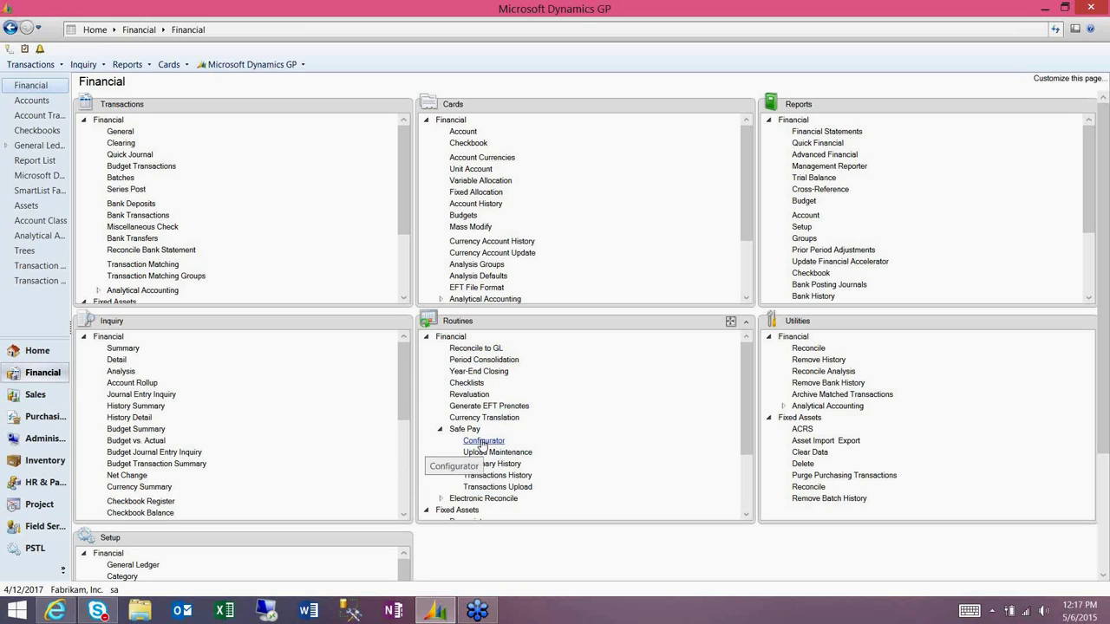
{"action": "left_click", "coordinate": [483, 442]}
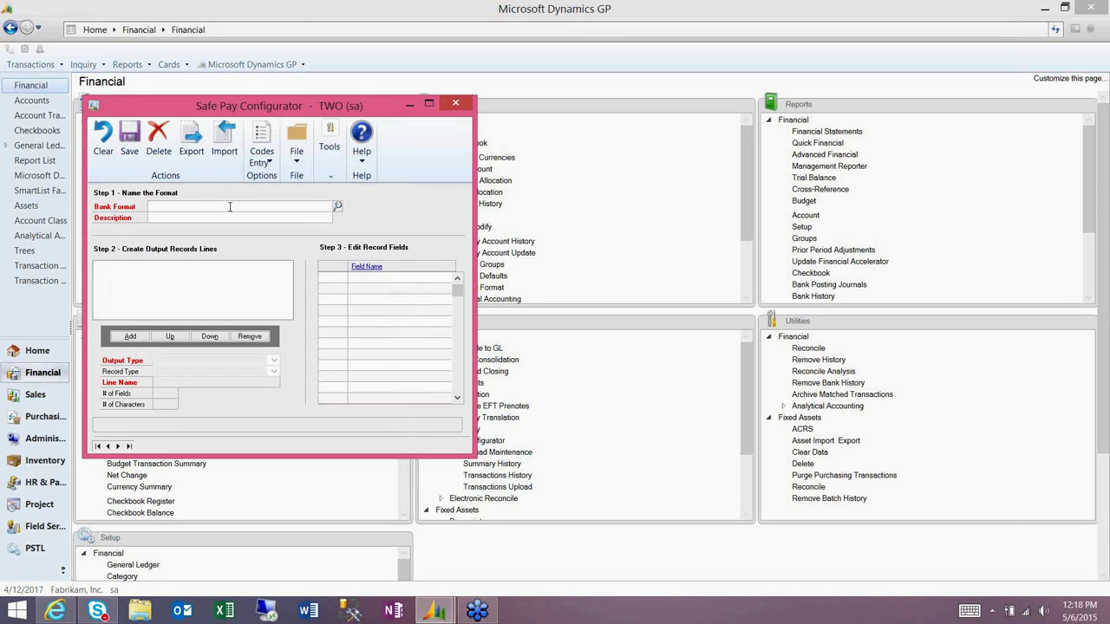
Step: Load bank format UPTOWN TRUST 0604 from the Upload Formats Lookup
{"action": "left_click", "coordinate": [338, 206]}
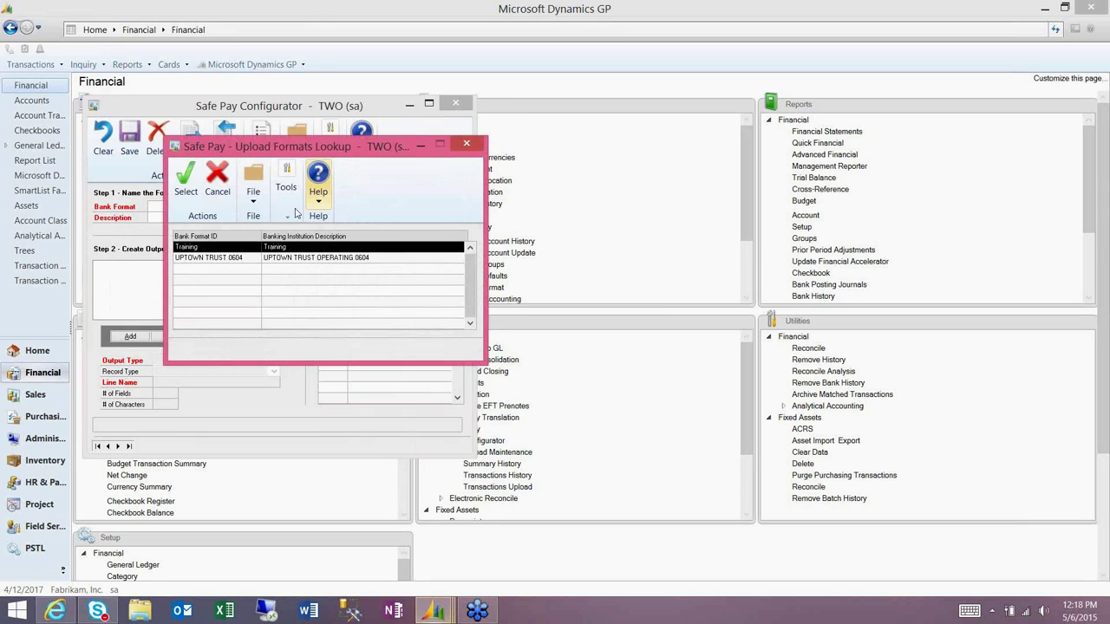
{"action": "double_click", "coordinate": [221, 260]}
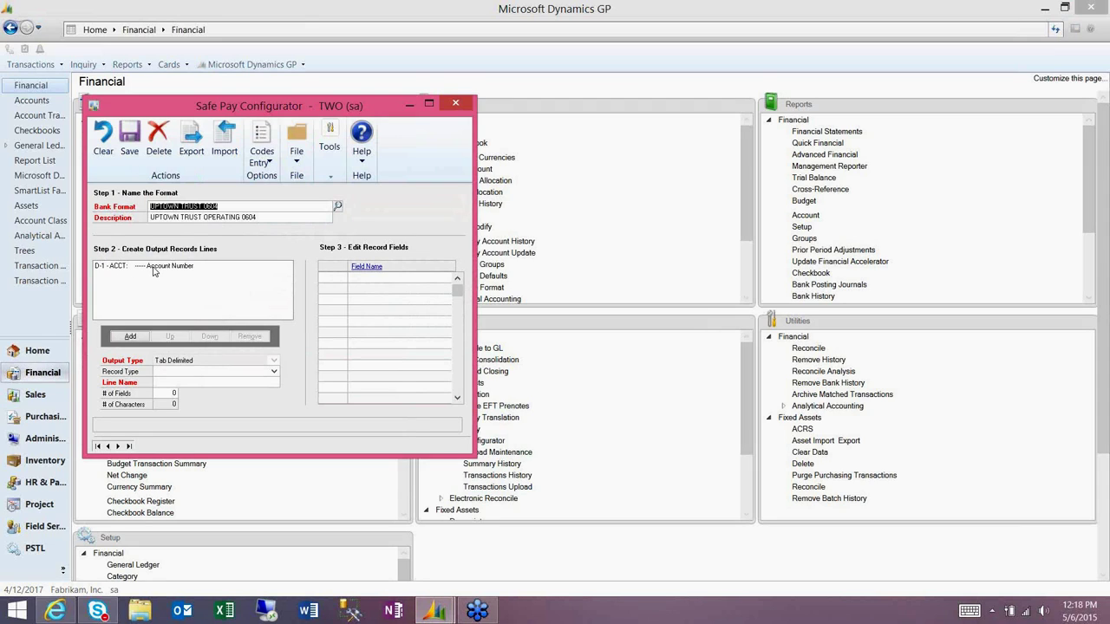
Step: Check that the D-1 - ACCT line is Detail - Account type, named Account Number, with 7 fields
{"action": "left_click", "coordinate": [123, 270]}
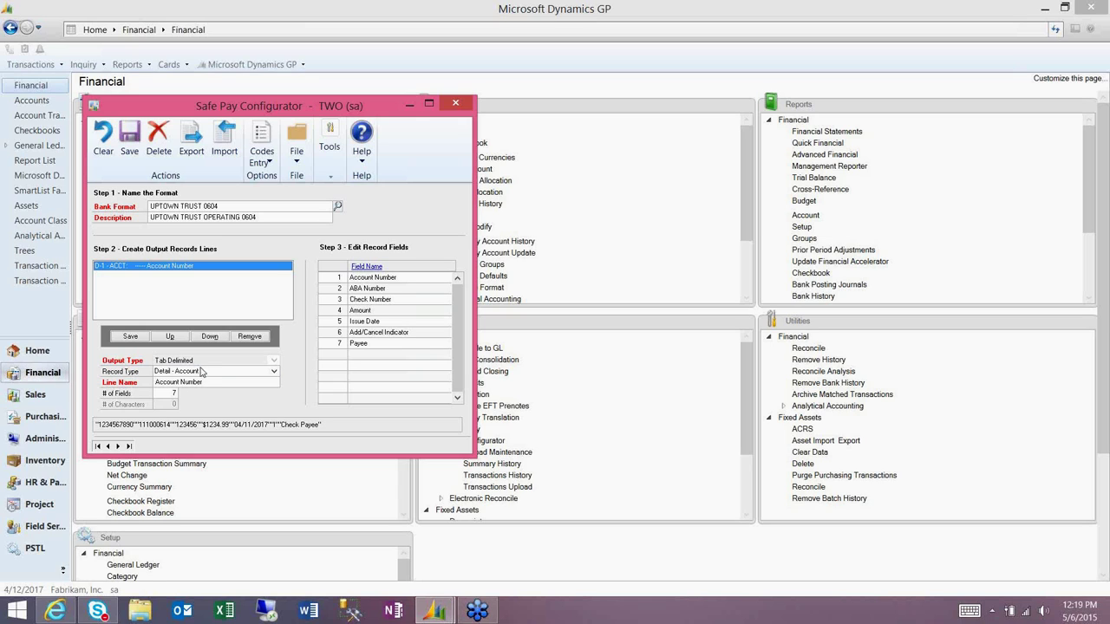
{"action": "left_click", "coordinate": [273, 371]}
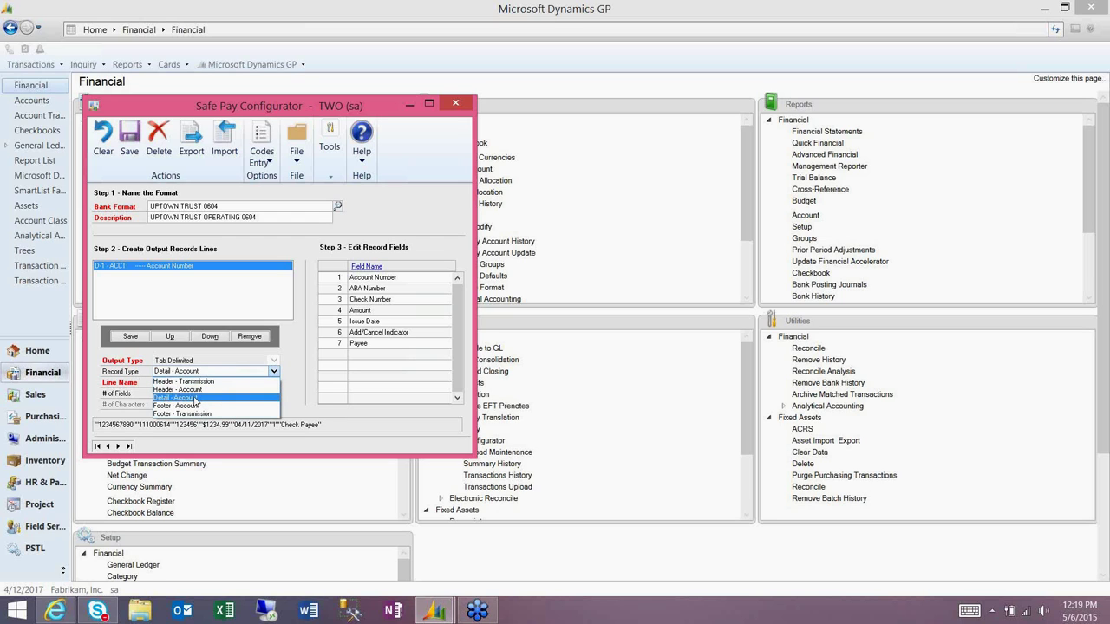
{"action": "left_click", "coordinate": [196, 398]}
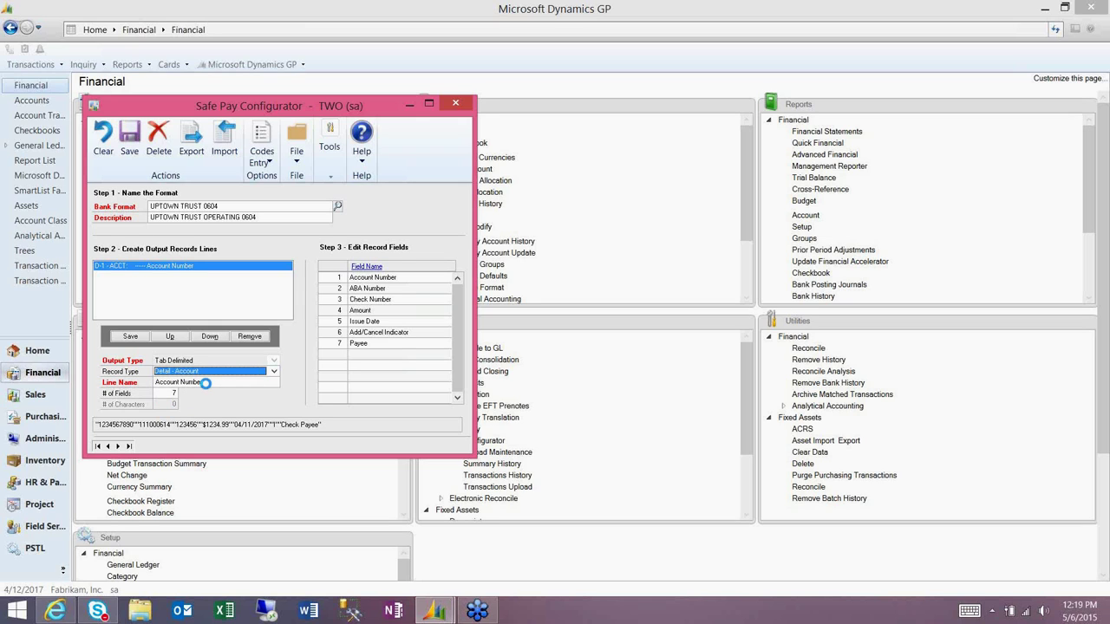
{"action": "key", "text": "Tab"}
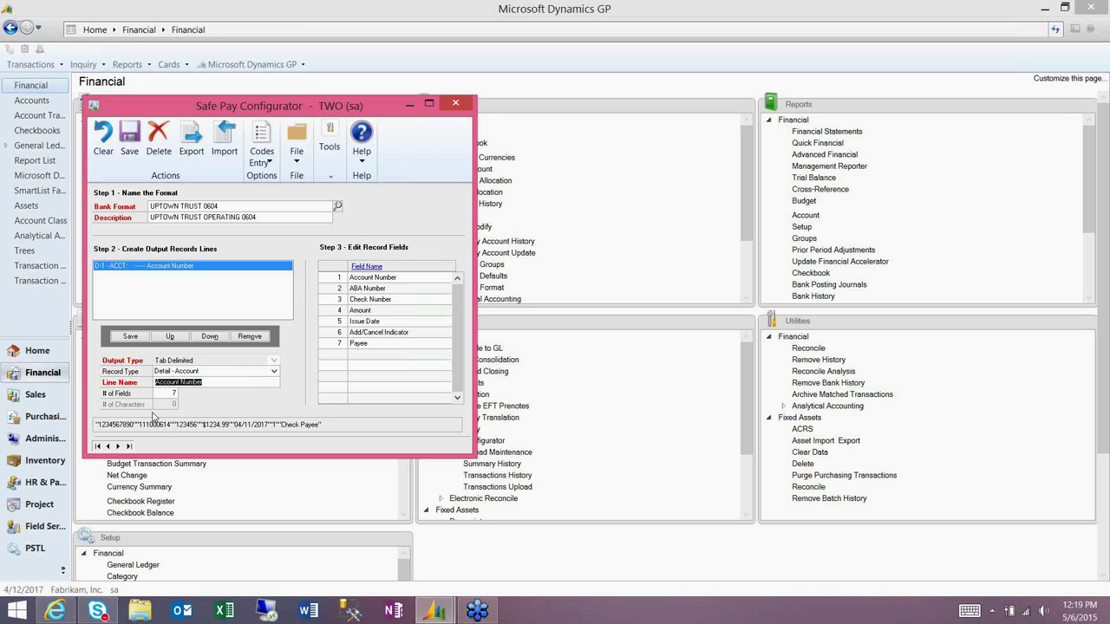
{"action": "key", "text": "Tab"}
Step: Keep output field 1 as the Account Number standard field and save it
{"action": "left_click", "coordinate": [378, 279]}
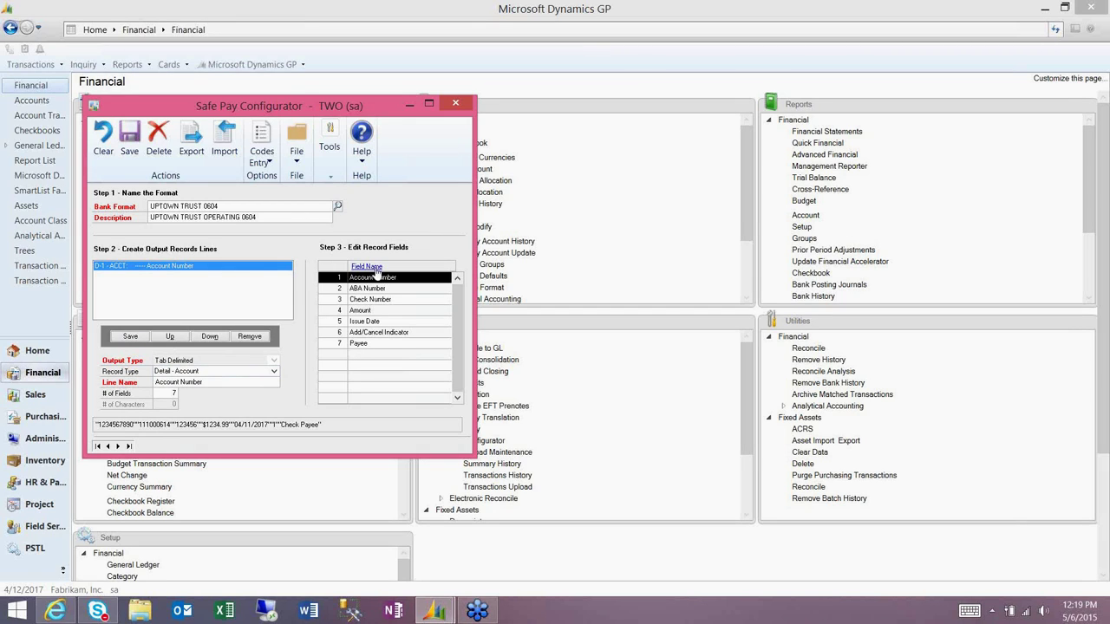
{"action": "double_click", "coordinate": [373, 279]}
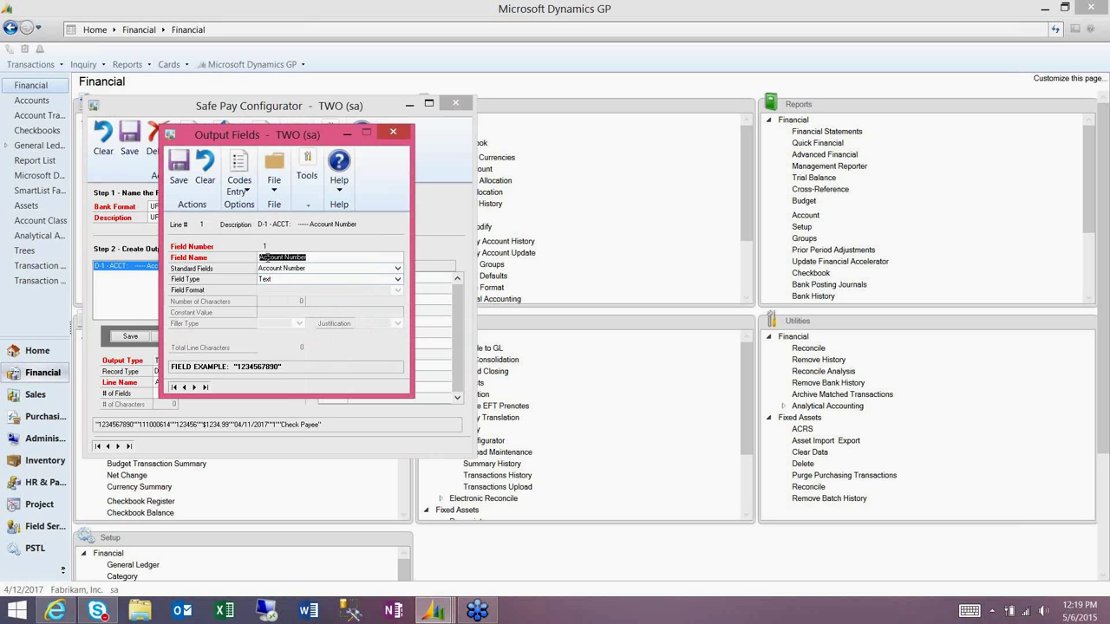
{"action": "left_click", "coordinate": [397, 269]}
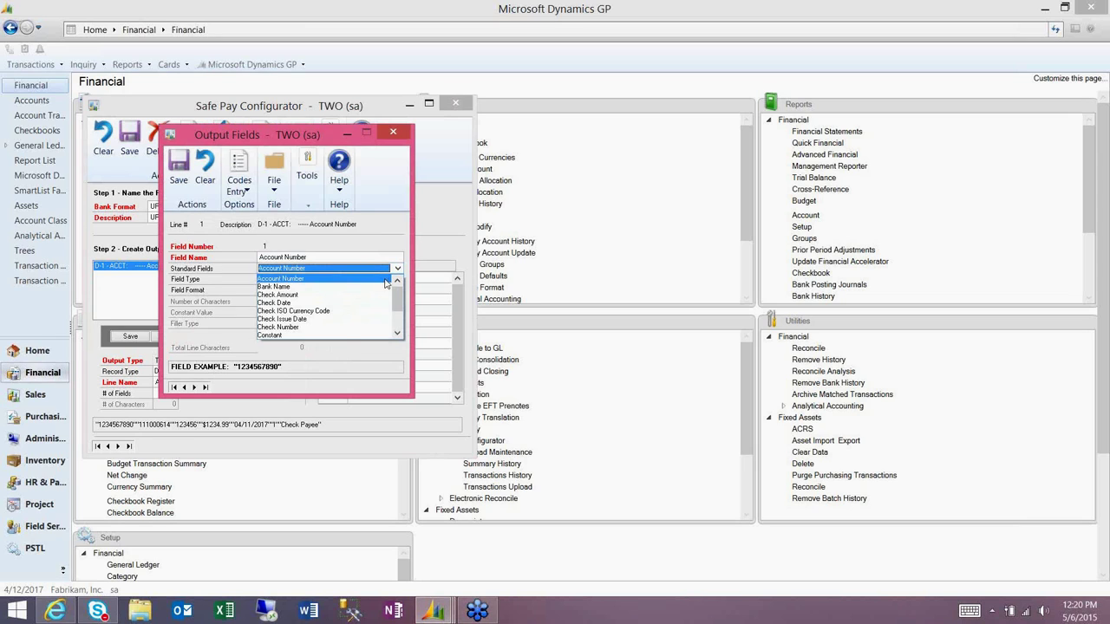
{"action": "left_click", "coordinate": [384, 278]}
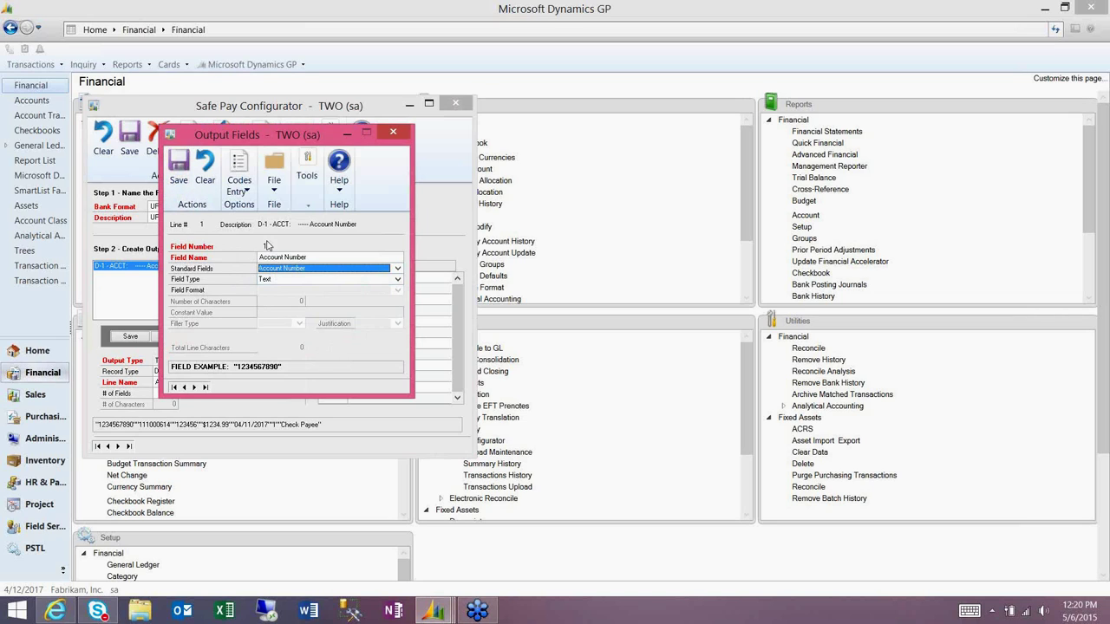
{"action": "left_click", "coordinate": [178, 177]}
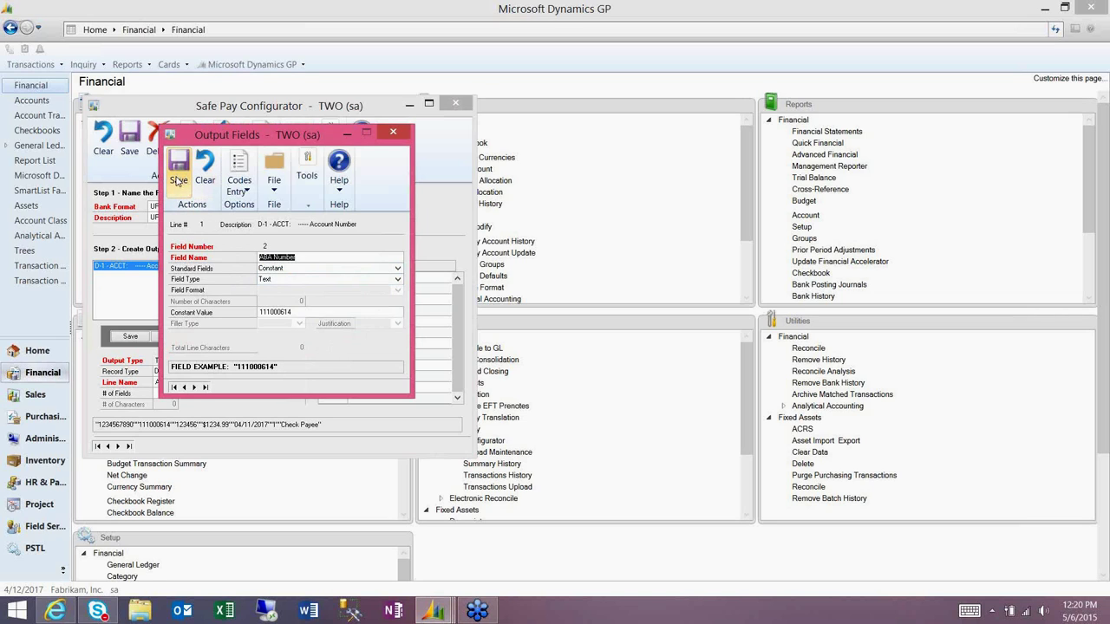
Step: Make field 2, ABA Number, a Constant field with value 111000614
{"action": "left_click", "coordinate": [263, 258]}
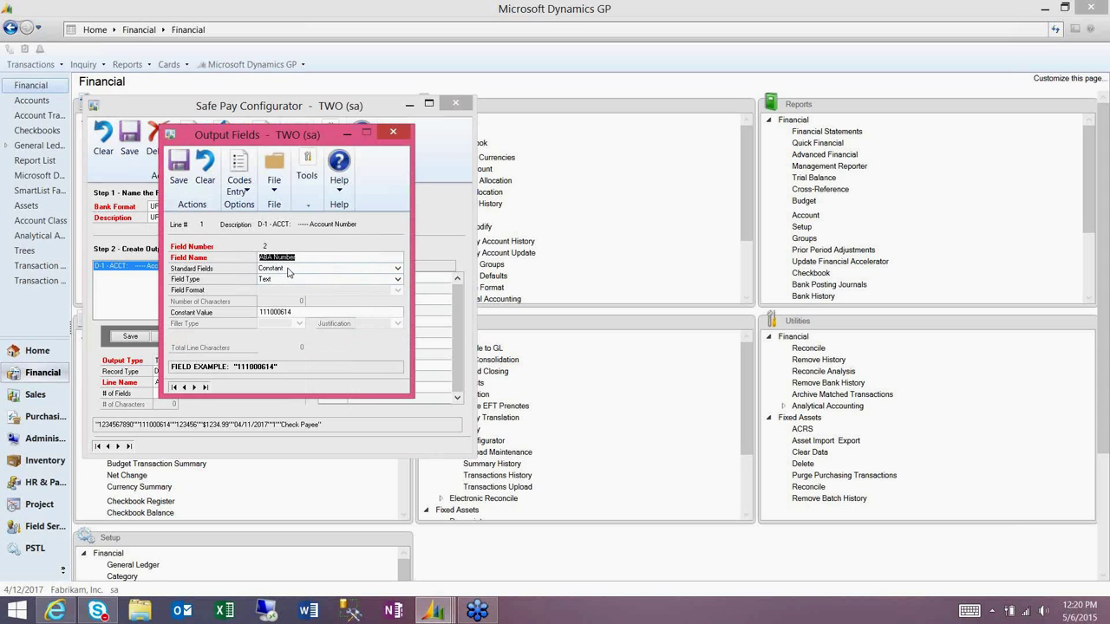
{"action": "left_click", "coordinate": [398, 270]}
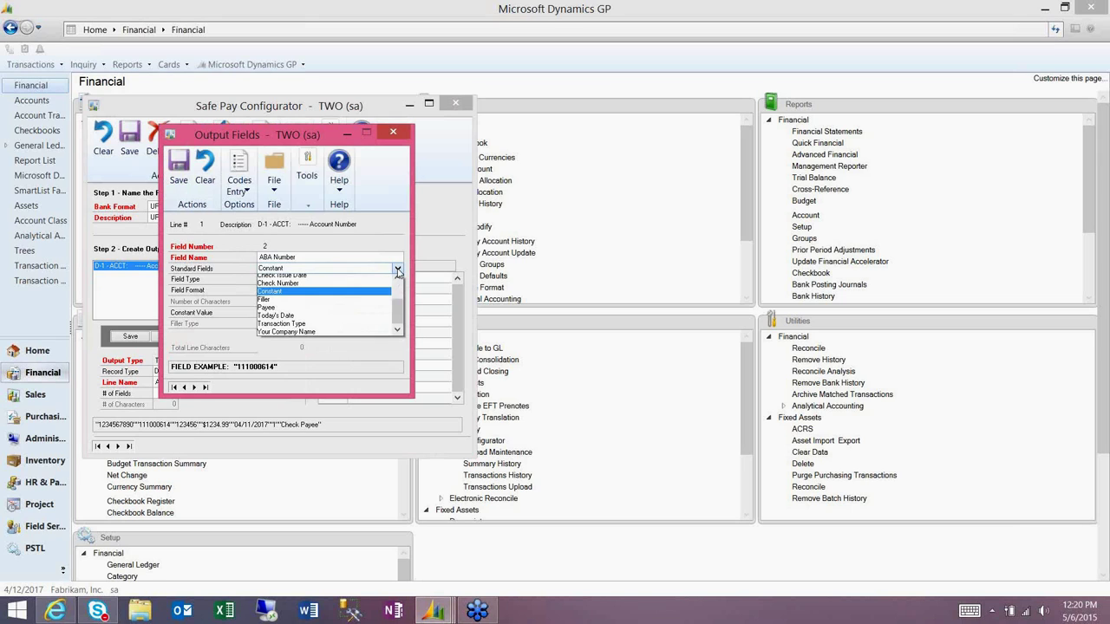
{"action": "left_click_drag", "start_coordinate": [398, 312], "coordinate": [400, 295]}
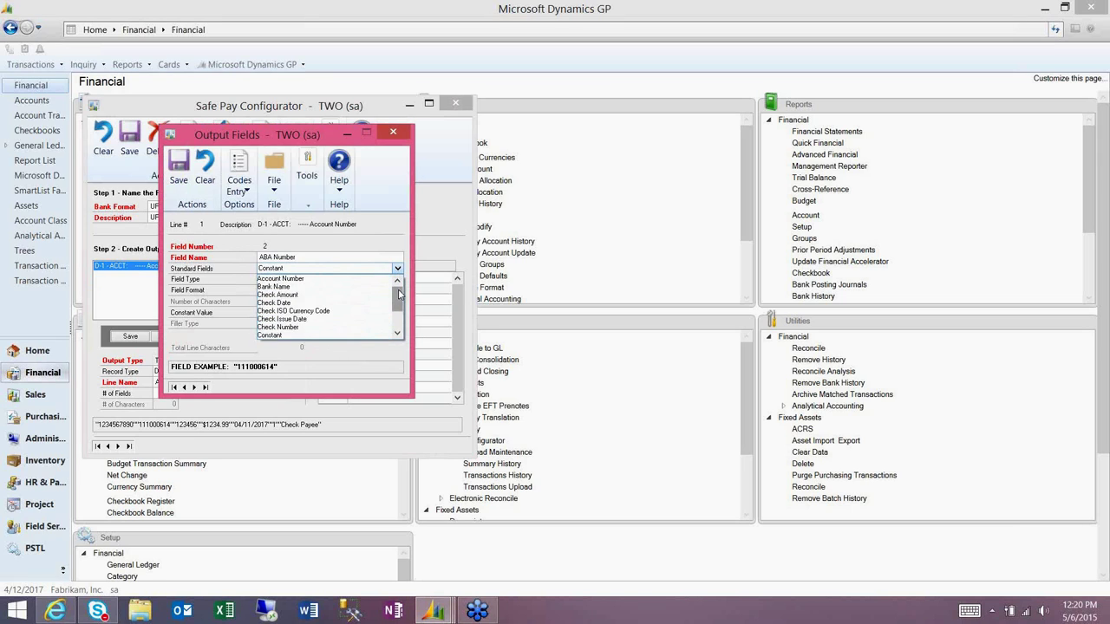
{"action": "left_click", "coordinate": [296, 333]}
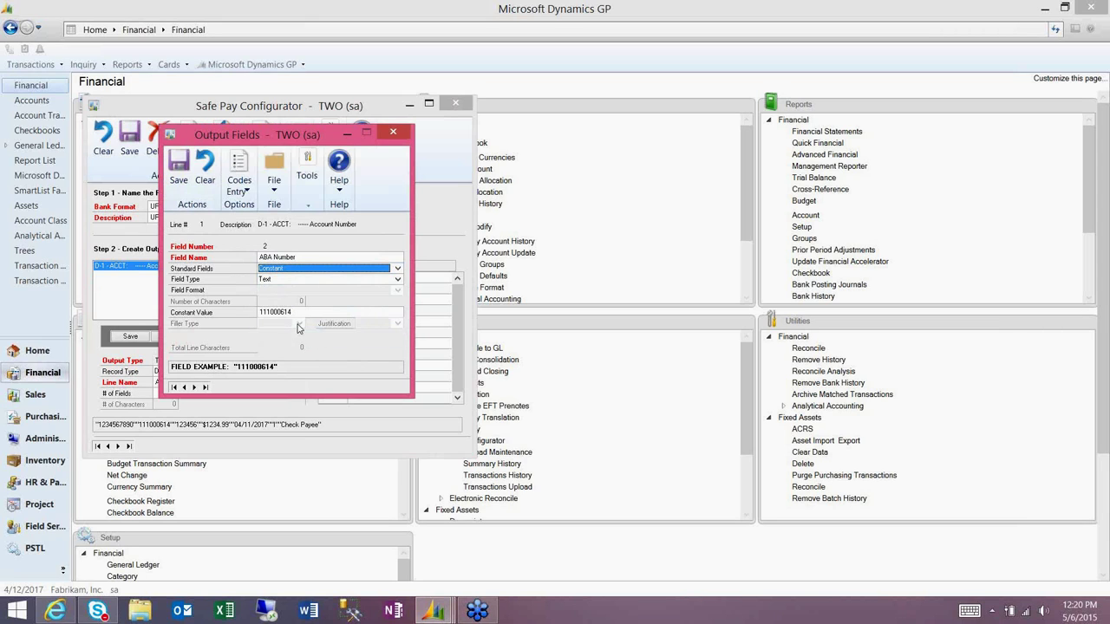
Step: Save the ABA Number constant field, then save field 3 as Check Number
{"action": "left_click", "coordinate": [259, 314]}
{"action": "left_click", "coordinate": [179, 169]}
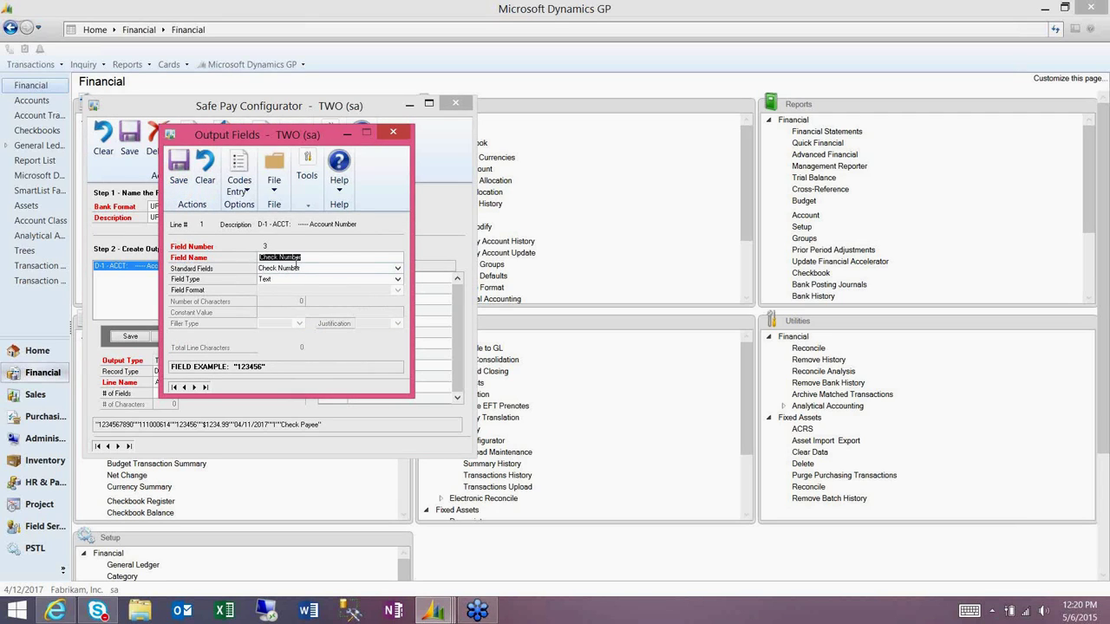
{"action": "left_click", "coordinate": [398, 269]}
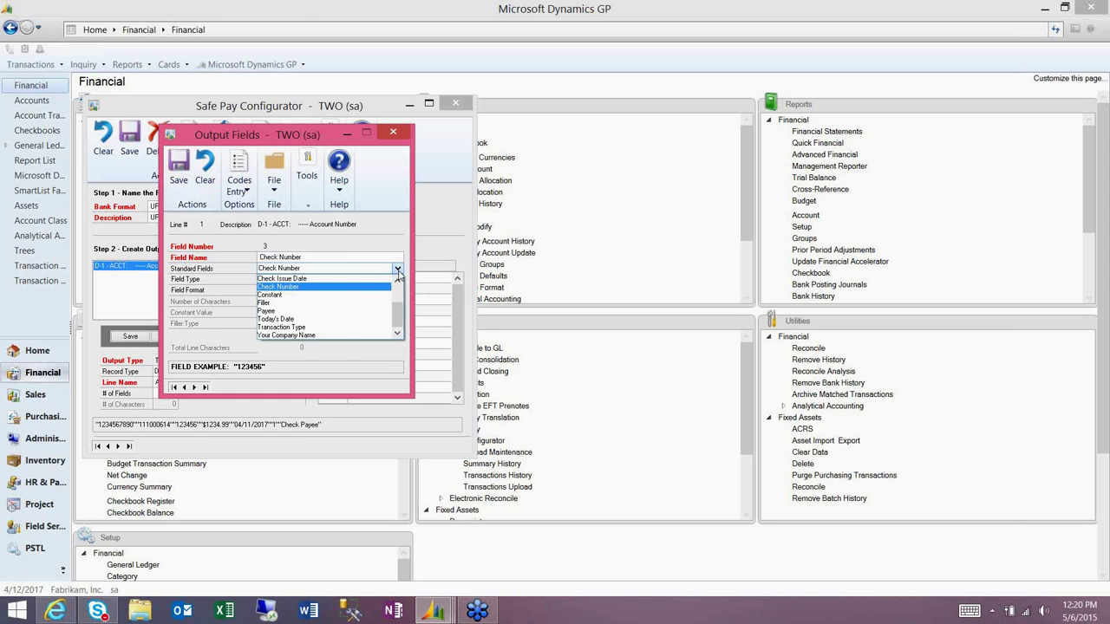
{"action": "left_click", "coordinate": [398, 272]}
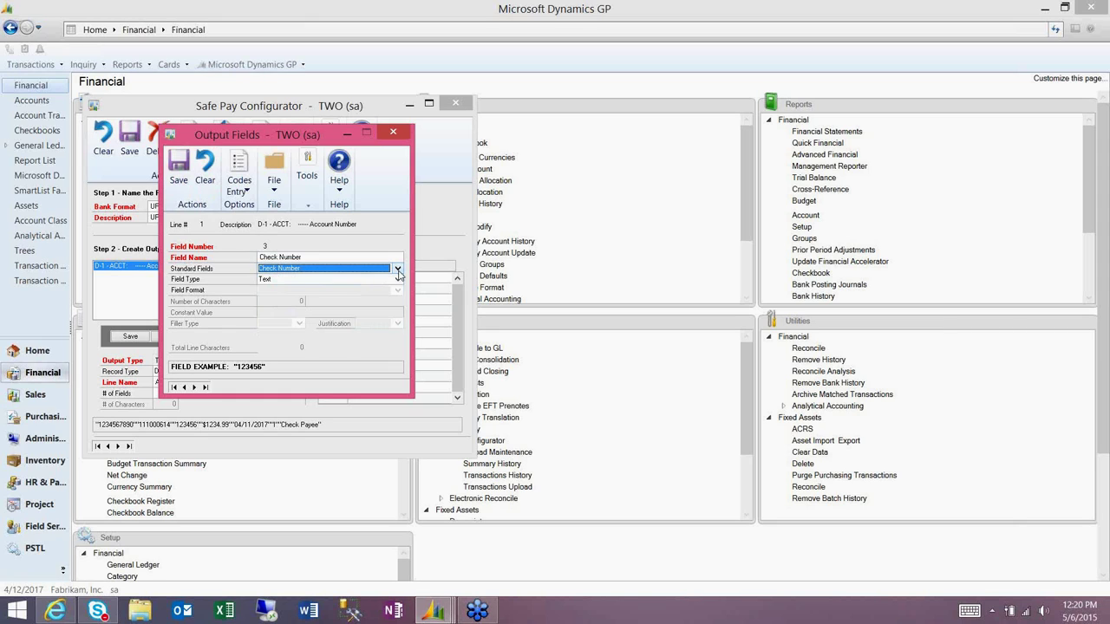
{"action": "left_click", "coordinate": [176, 183]}
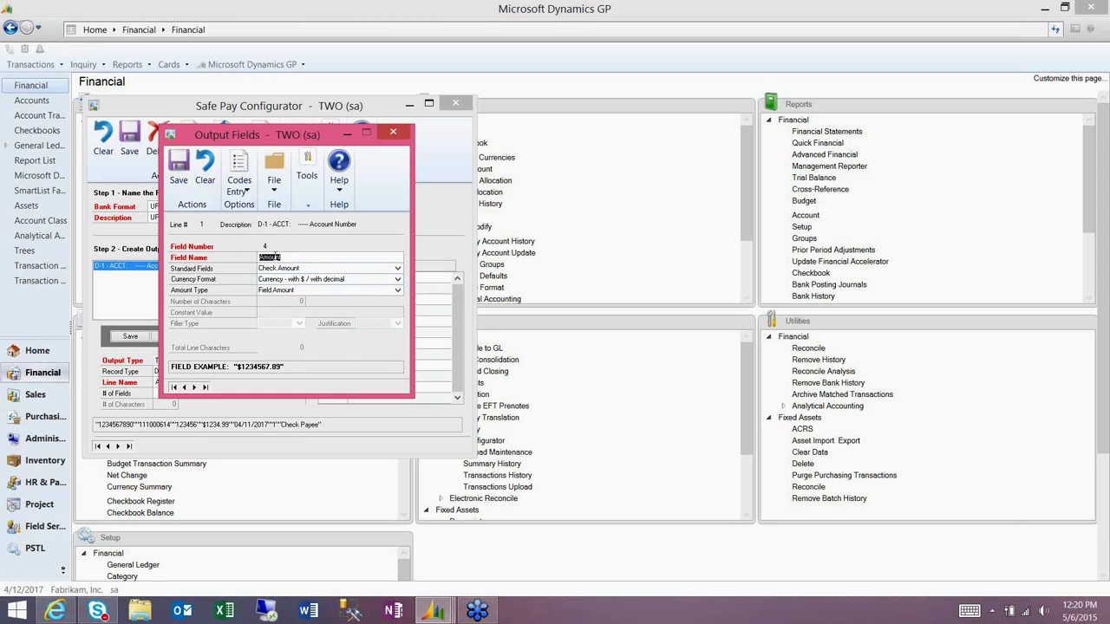
Step: Save the Amount field as Check Amount, Currency with $ and decimal, Field Amount type
{"action": "left_click", "coordinate": [398, 269]}
{"action": "left_click", "coordinate": [399, 270]}
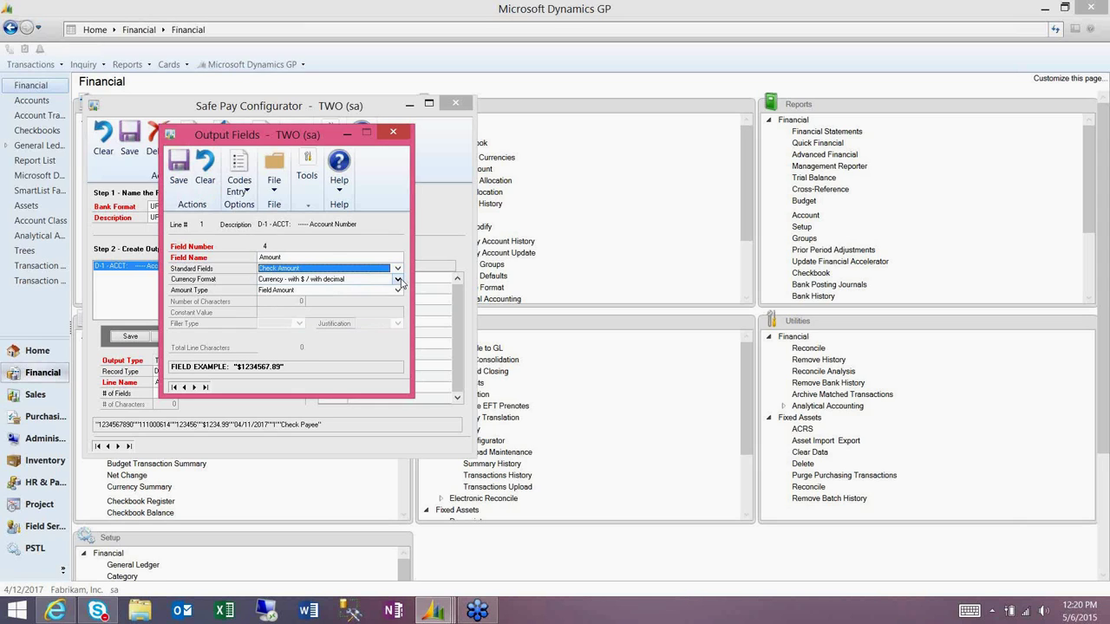
{"action": "left_click", "coordinate": [398, 279]}
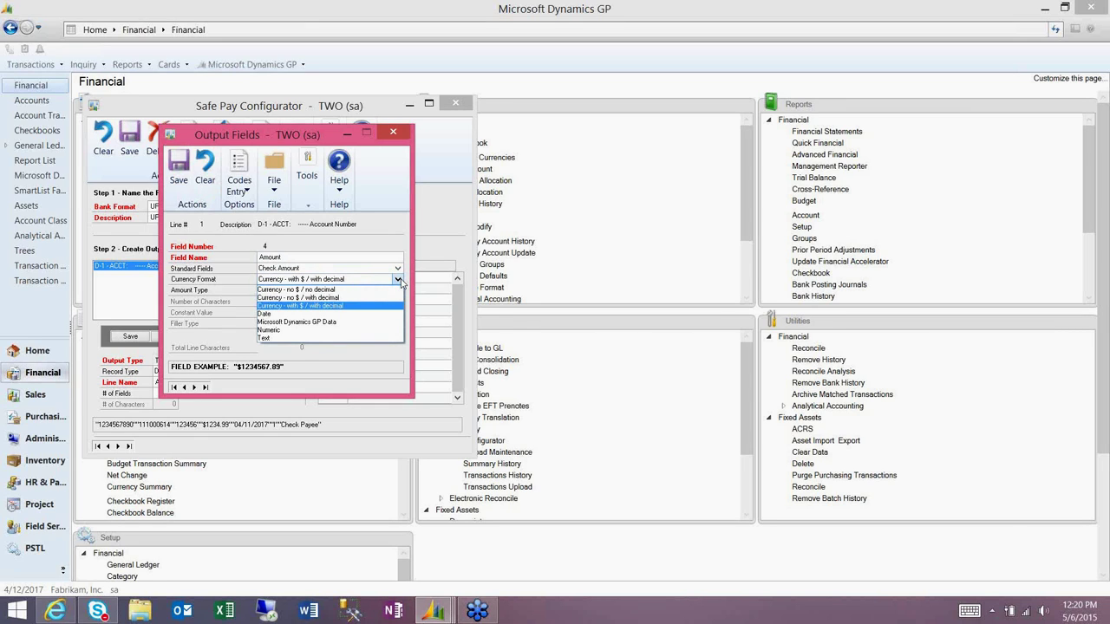
{"action": "left_click", "coordinate": [324, 306]}
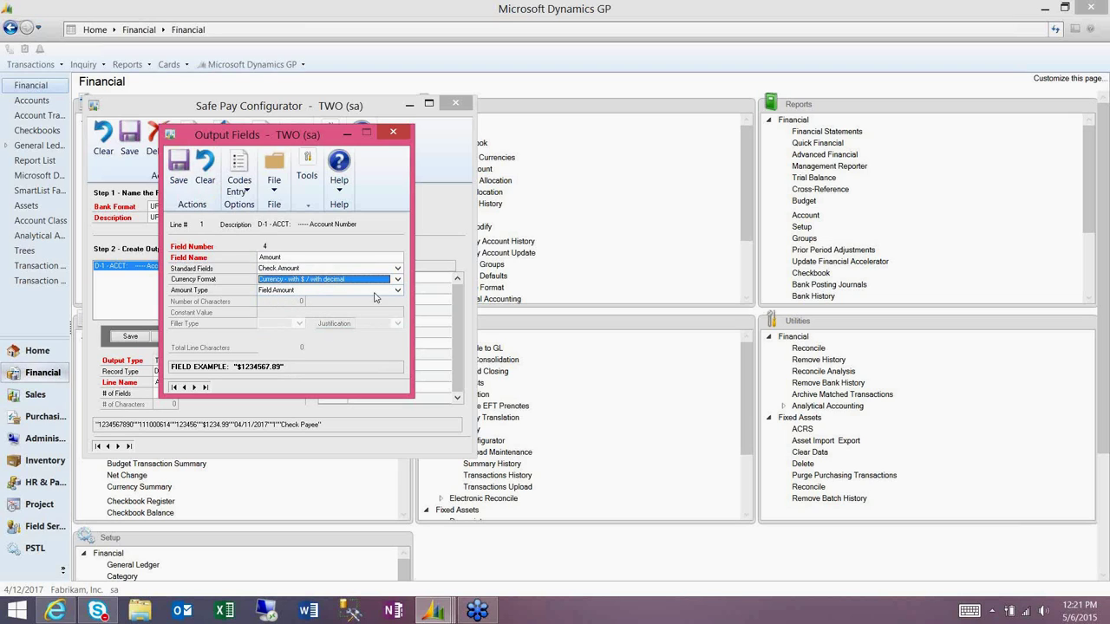
{"action": "left_click", "coordinate": [398, 290]}
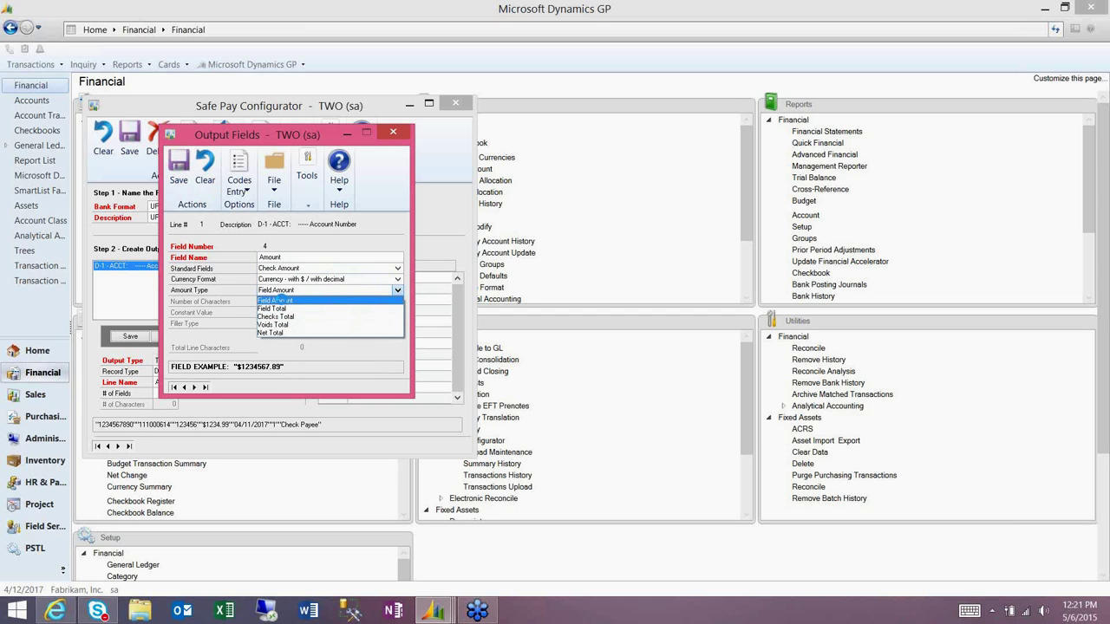
{"action": "left_click", "coordinate": [283, 301]}
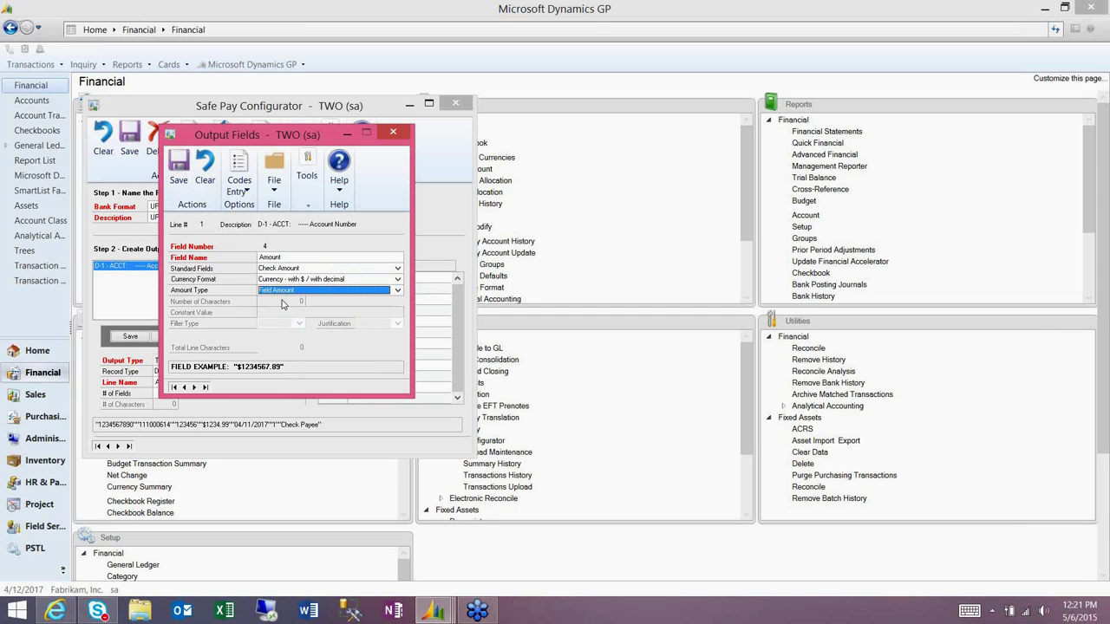
{"action": "left_click", "coordinate": [179, 174]}
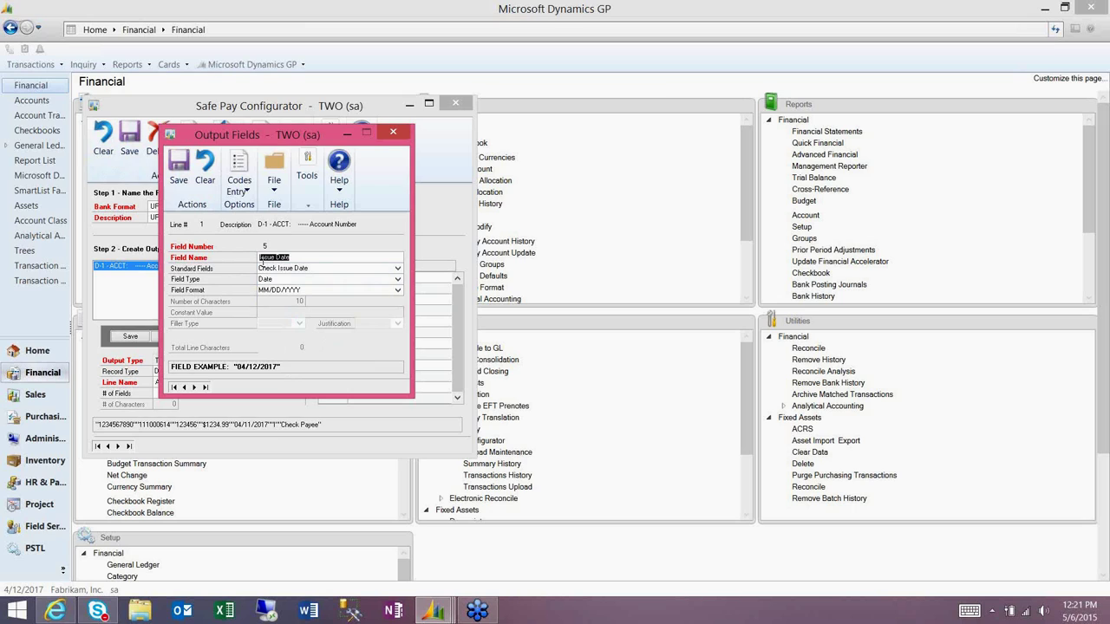
Step: Save Issue Date as Check Issue Date in MM/DD/YYYY, then save fields 6 and 7 unchanged
{"action": "left_click", "coordinate": [288, 273]}
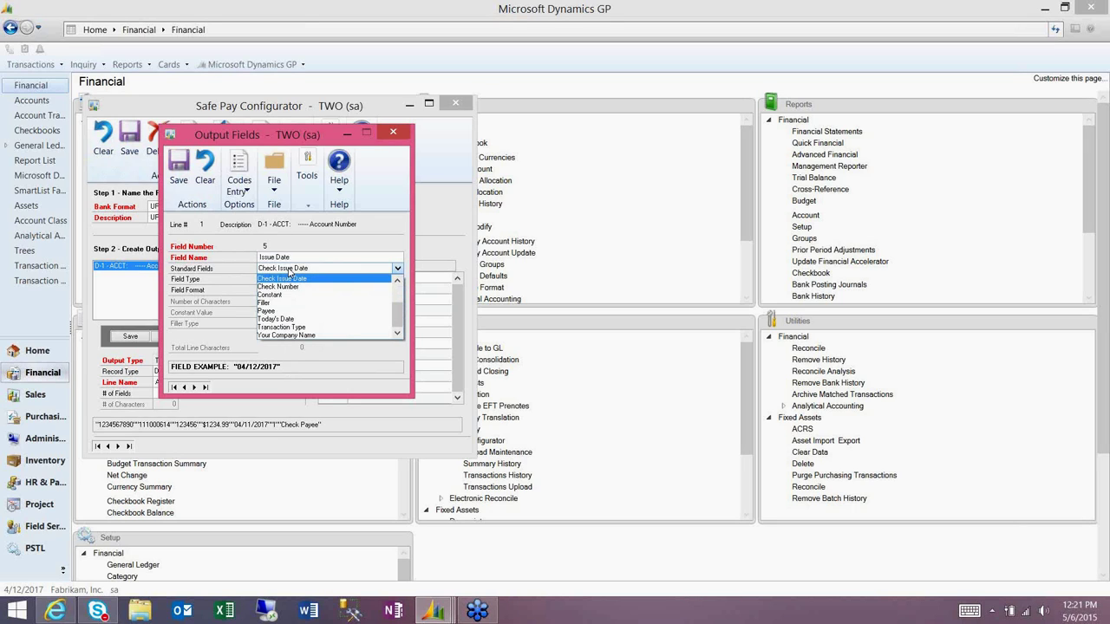
{"action": "left_click", "coordinate": [272, 280]}
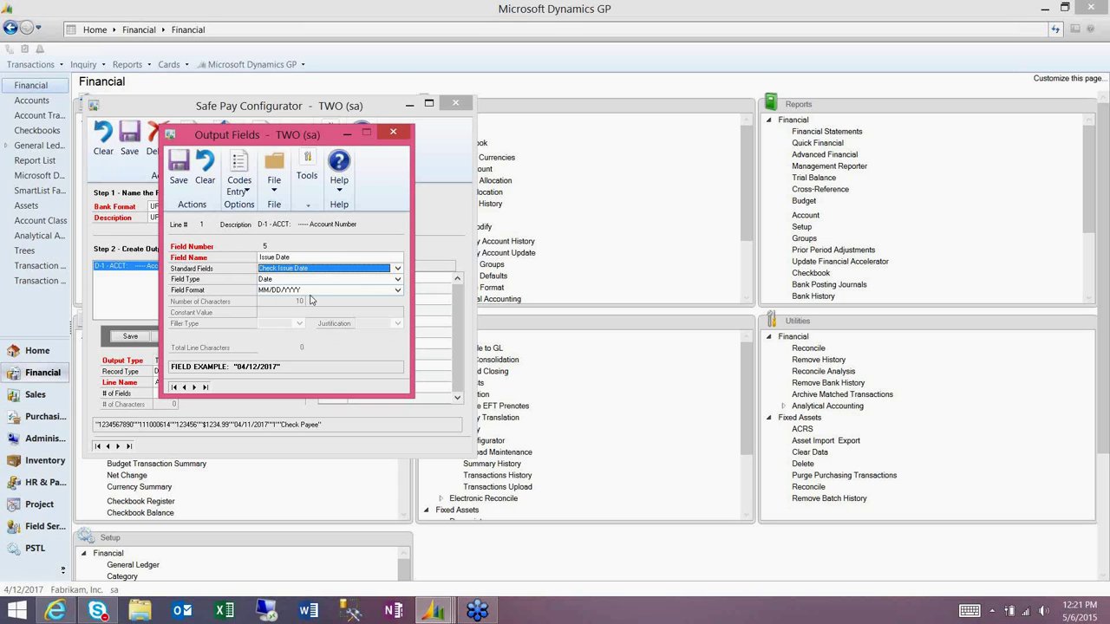
{"action": "left_click", "coordinate": [397, 292]}
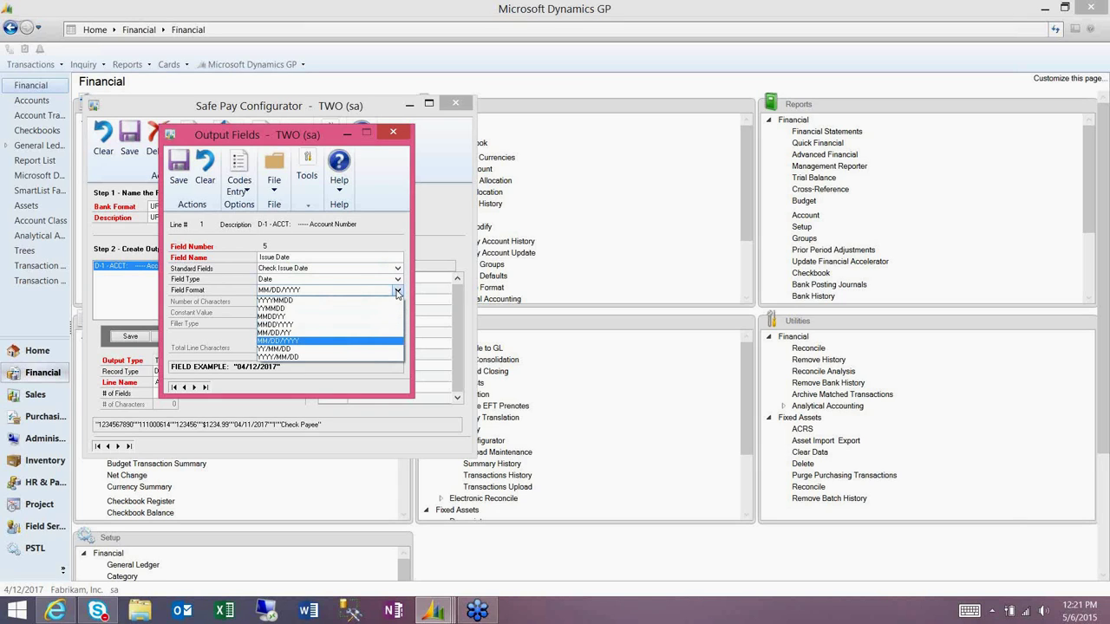
{"action": "left_click", "coordinate": [304, 342]}
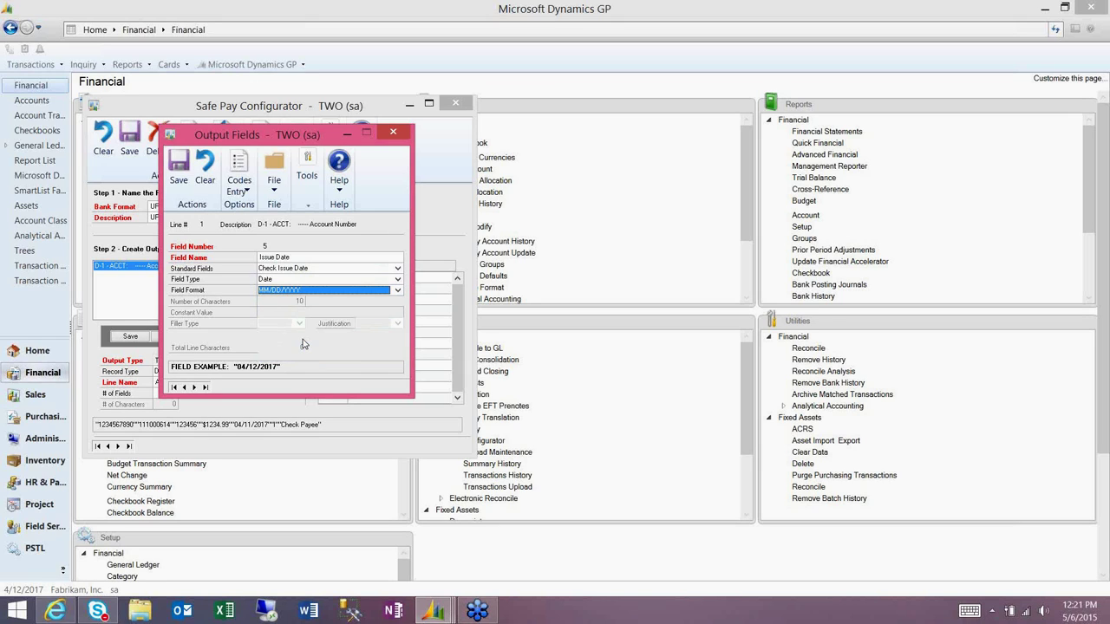
{"action": "left_click", "coordinate": [179, 186]}
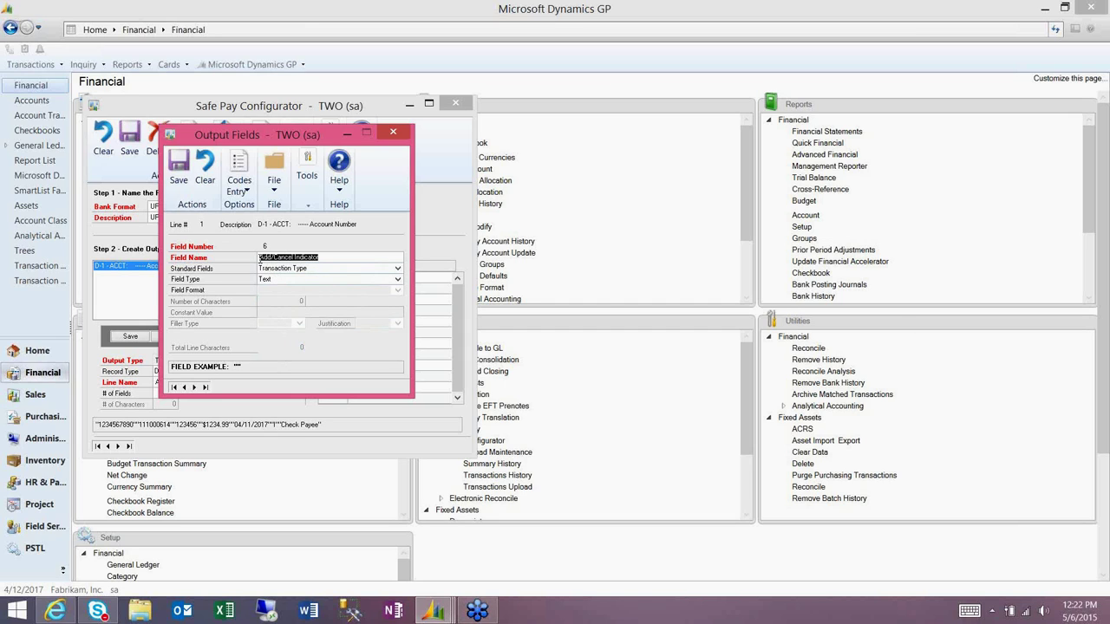
{"action": "left_click", "coordinate": [179, 174]}
{"action": "left_click", "coordinate": [183, 186]}
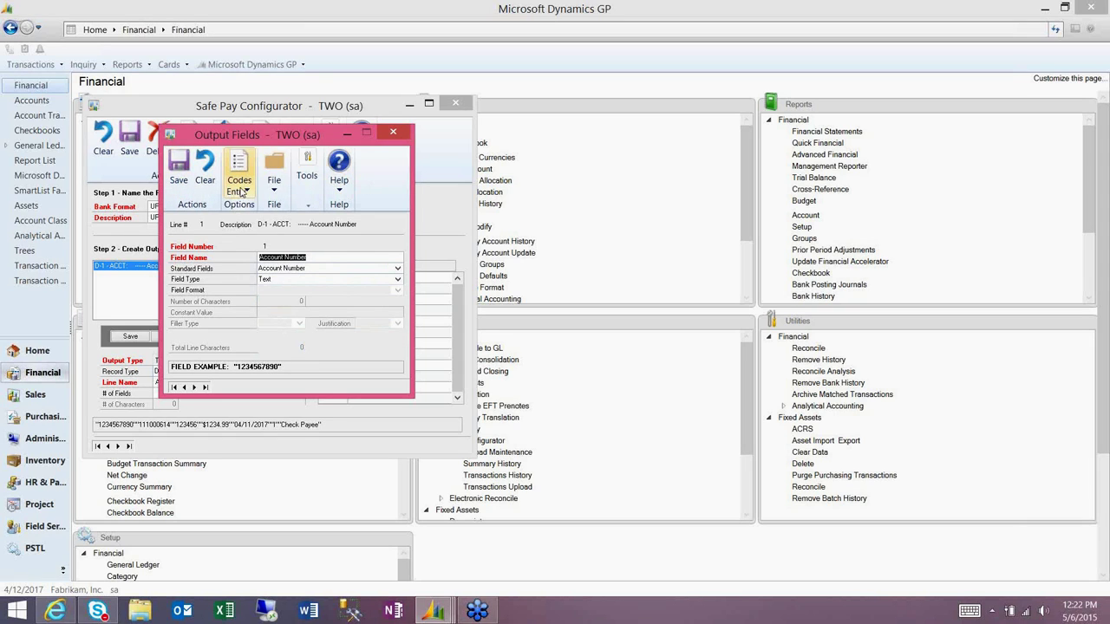
Step: Move the Output Fields window aside and open Codes Entry > Transaction Codes Entry
{"action": "left_click_drag", "start_coordinate": [247, 135], "coordinate": [336, 242]}
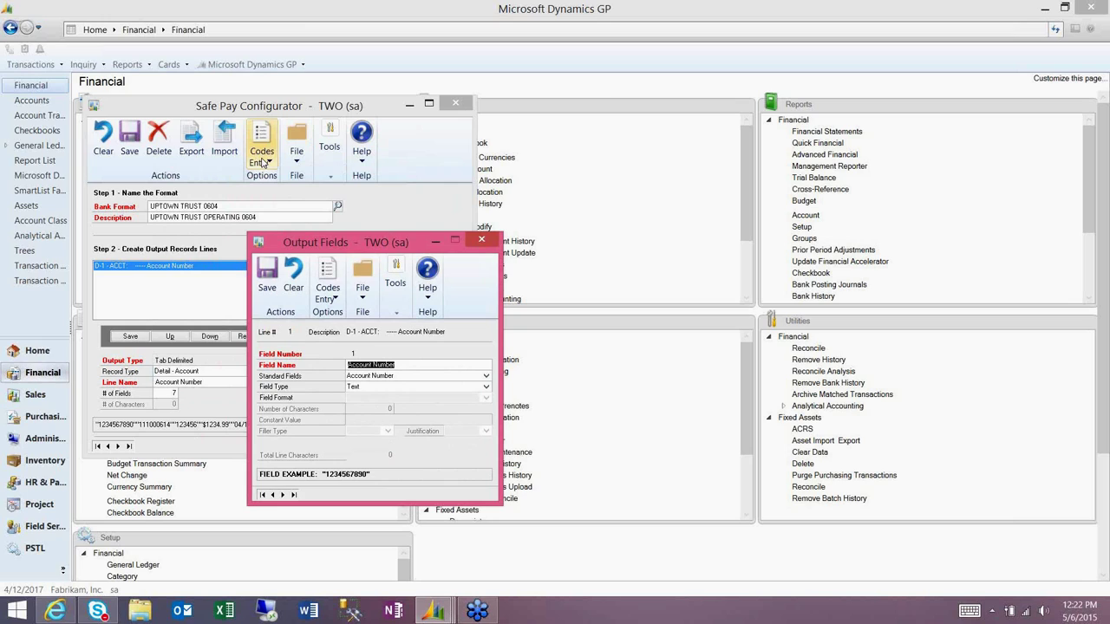
{"action": "left_click", "coordinate": [261, 158]}
{"action": "left_click", "coordinate": [332, 297]}
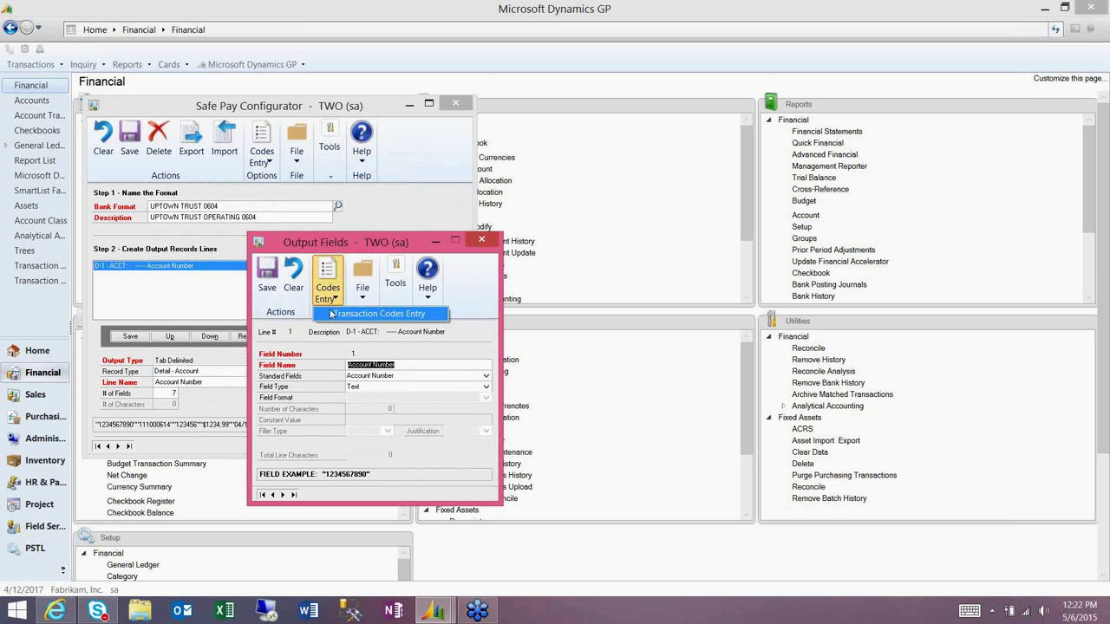
{"action": "left_click", "coordinate": [399, 318]}
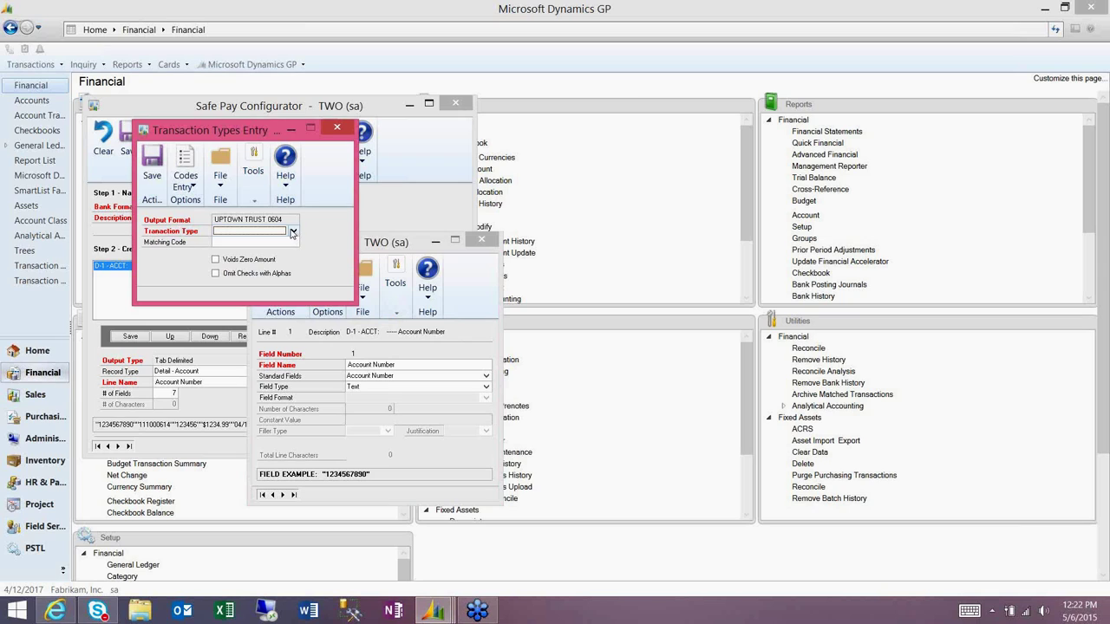
Step: Enter matching codes for the Check, Void and EFT transaction types, with EFT as E, and save them
{"action": "left_click", "coordinate": [294, 232]}
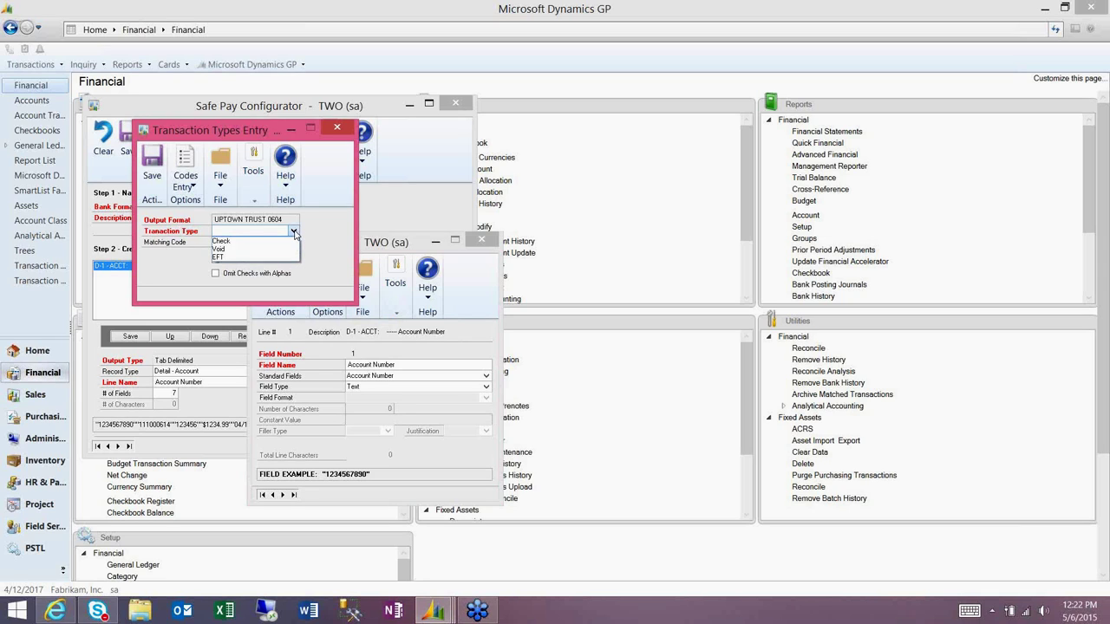
{"action": "left_click", "coordinate": [286, 241]}
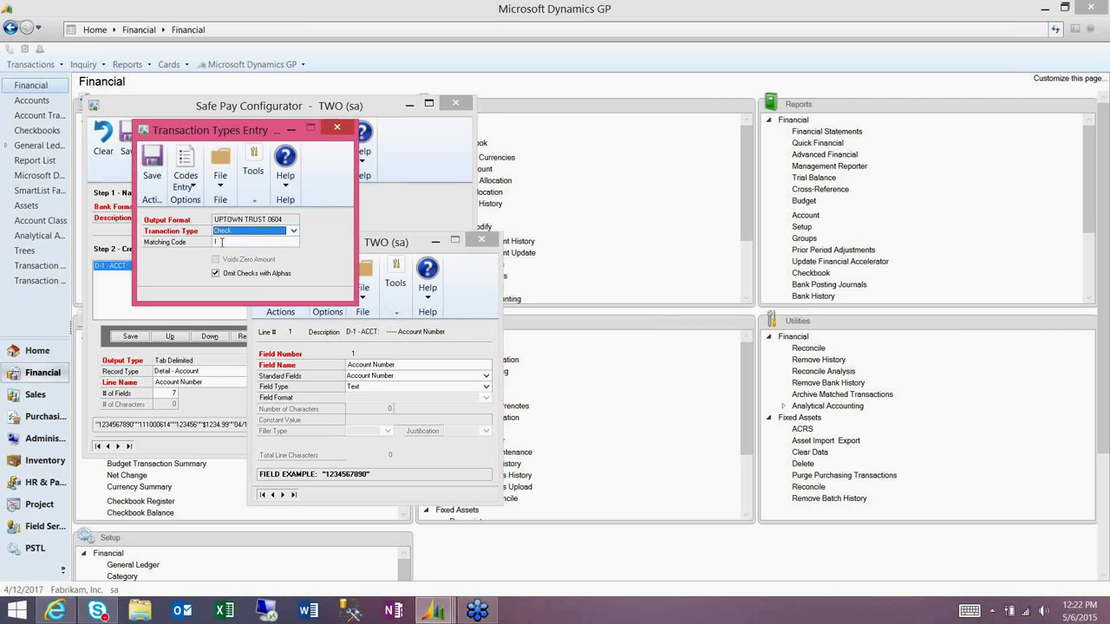
{"action": "left_click", "coordinate": [224, 243]}
{"action": "left_click", "coordinate": [293, 230]}
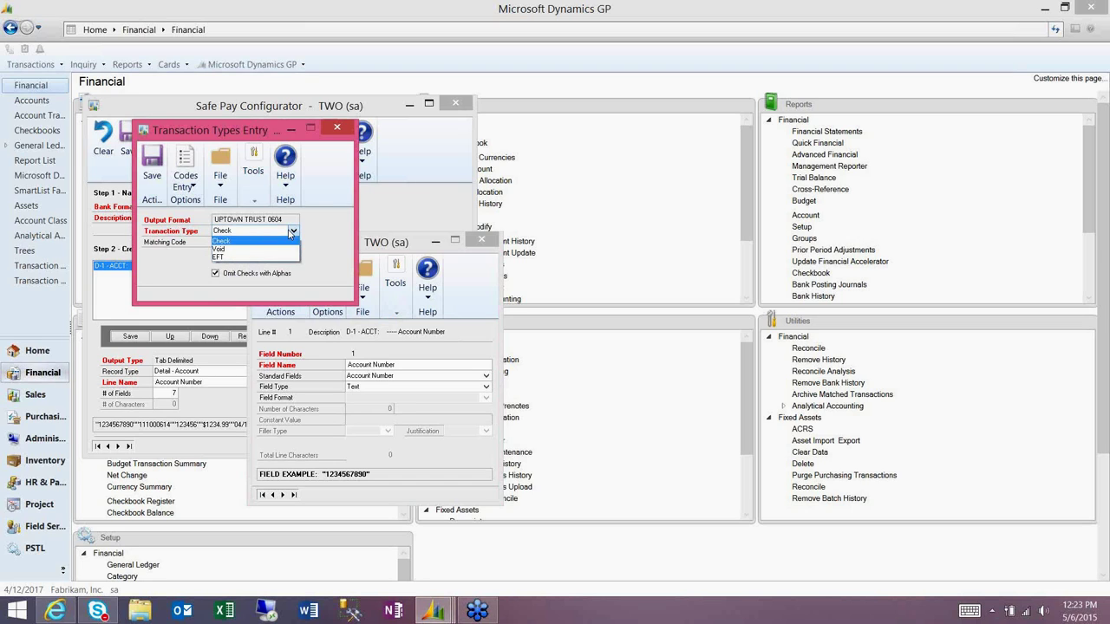
{"action": "left_click", "coordinate": [254, 250]}
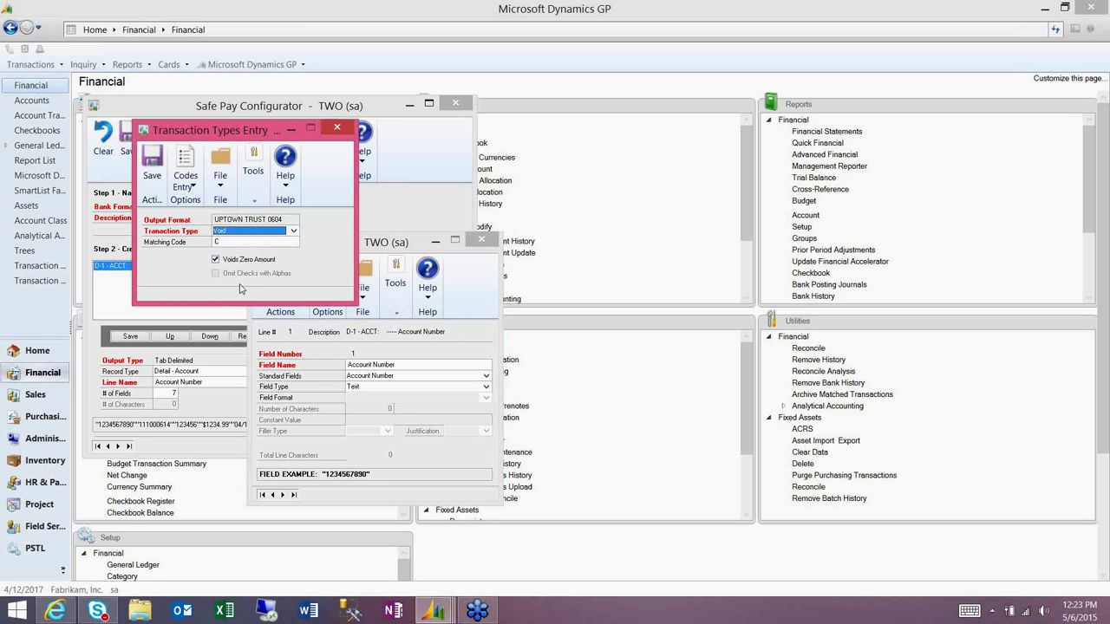
{"action": "left_click", "coordinate": [294, 232]}
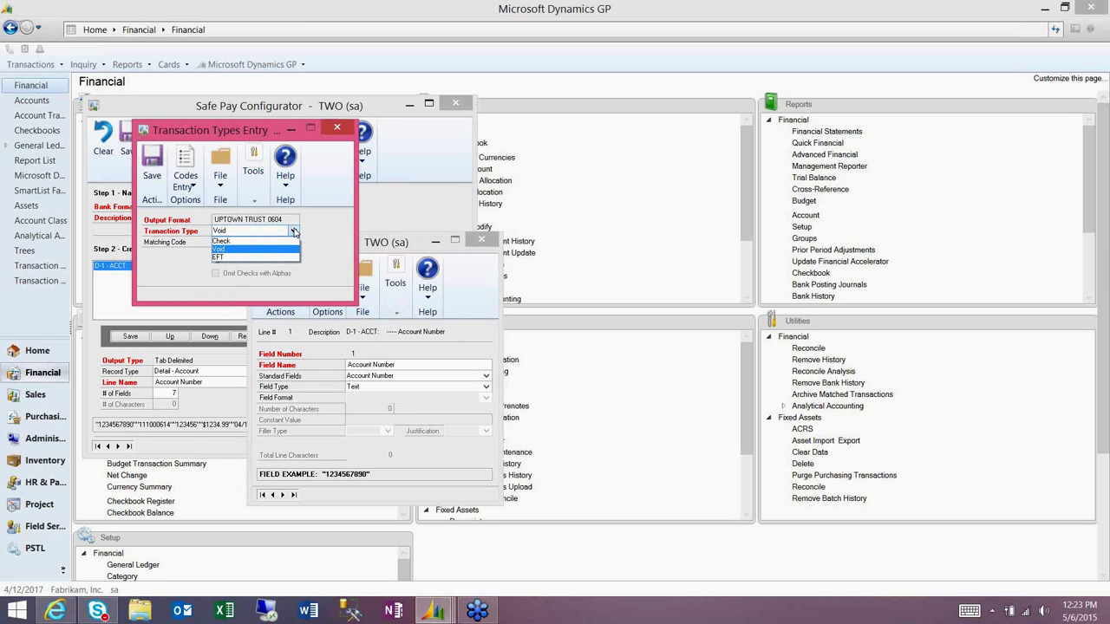
{"action": "left_click", "coordinate": [227, 259]}
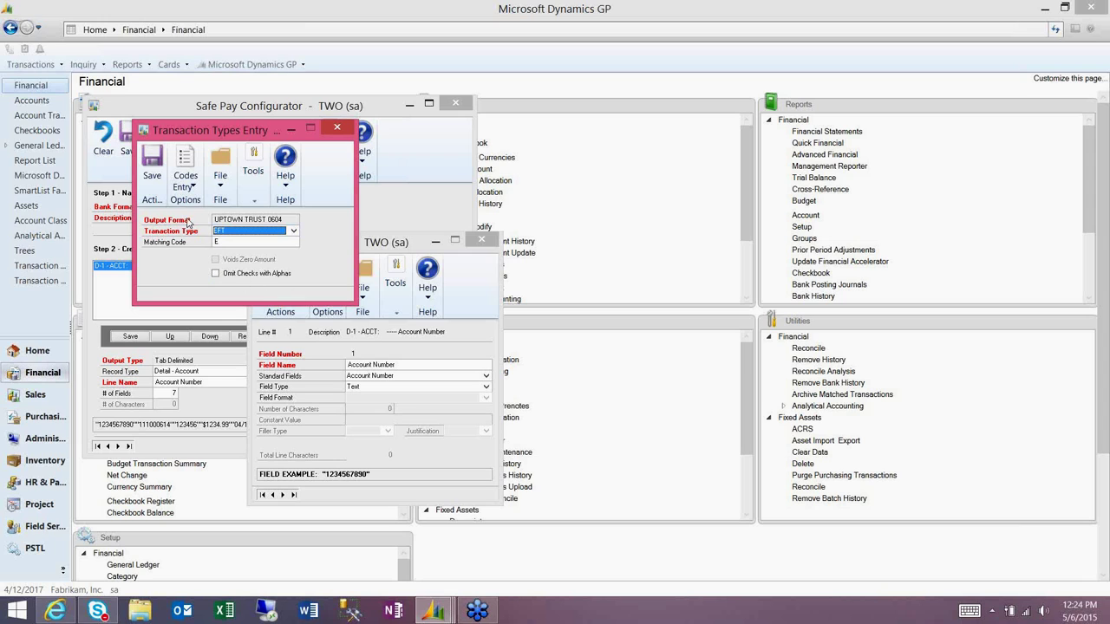
{"action": "left_click", "coordinate": [154, 178]}
{"action": "left_click", "coordinate": [336, 128]}
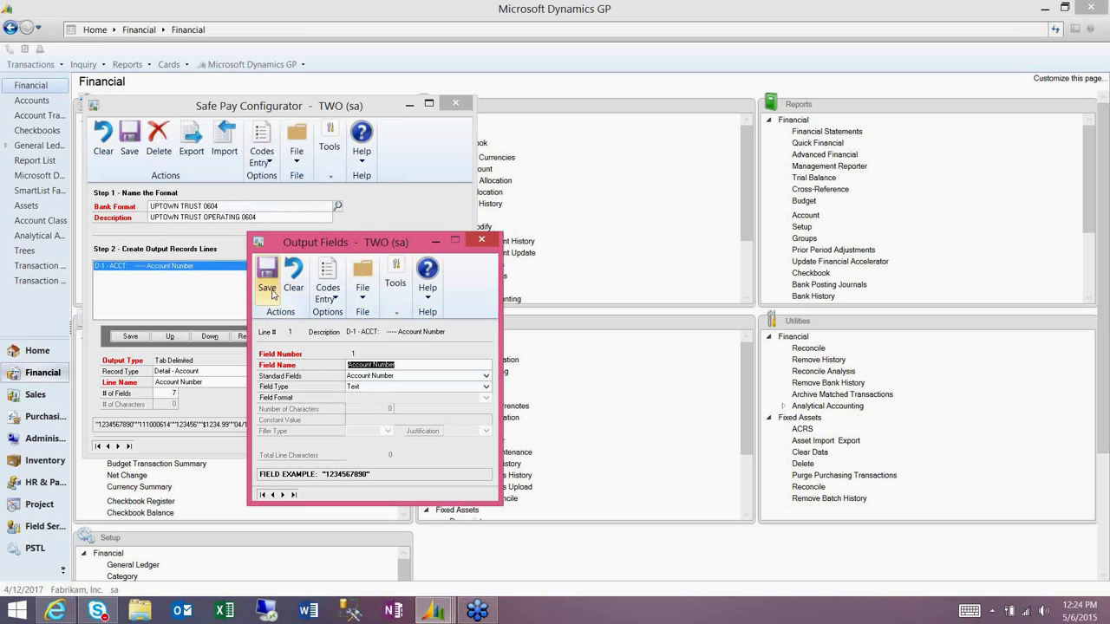
Step: Save the Account Number output field and the UPTOWN TRUST 0604 upload format, then close the configurator
{"action": "left_click", "coordinate": [272, 295]}
{"action": "left_click", "coordinate": [482, 240]}
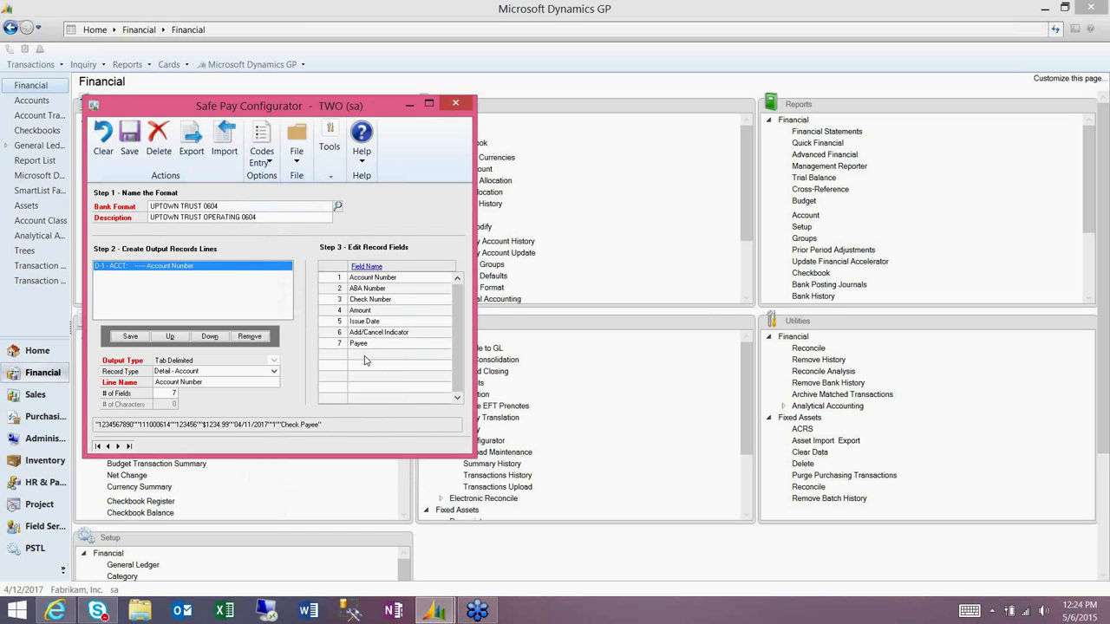
{"action": "left_click", "coordinate": [130, 154]}
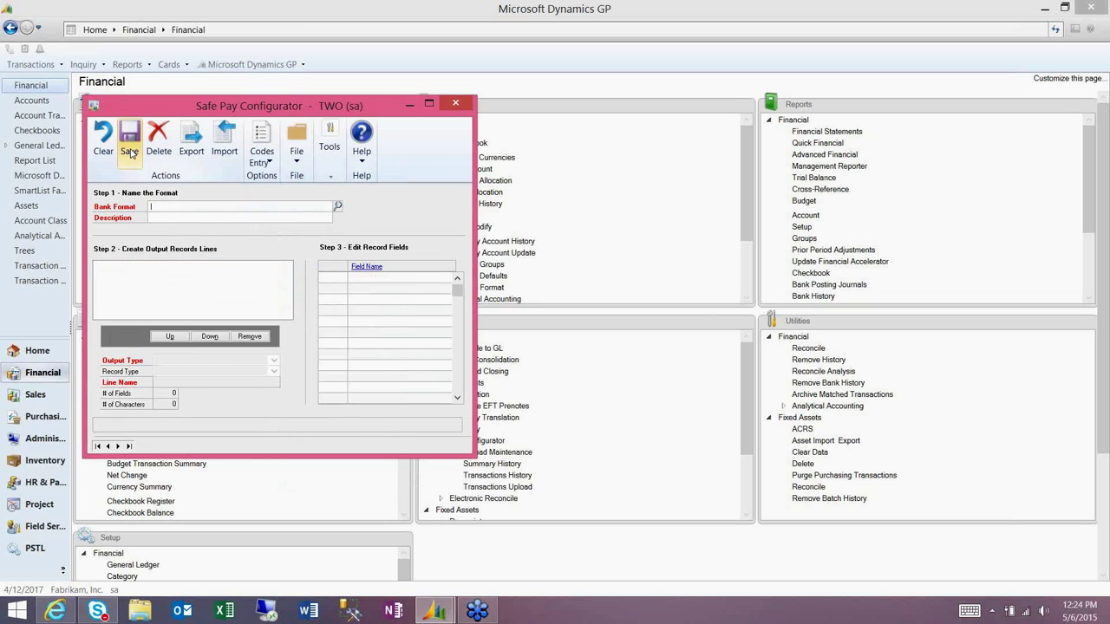
{"action": "left_click", "coordinate": [456, 104]}
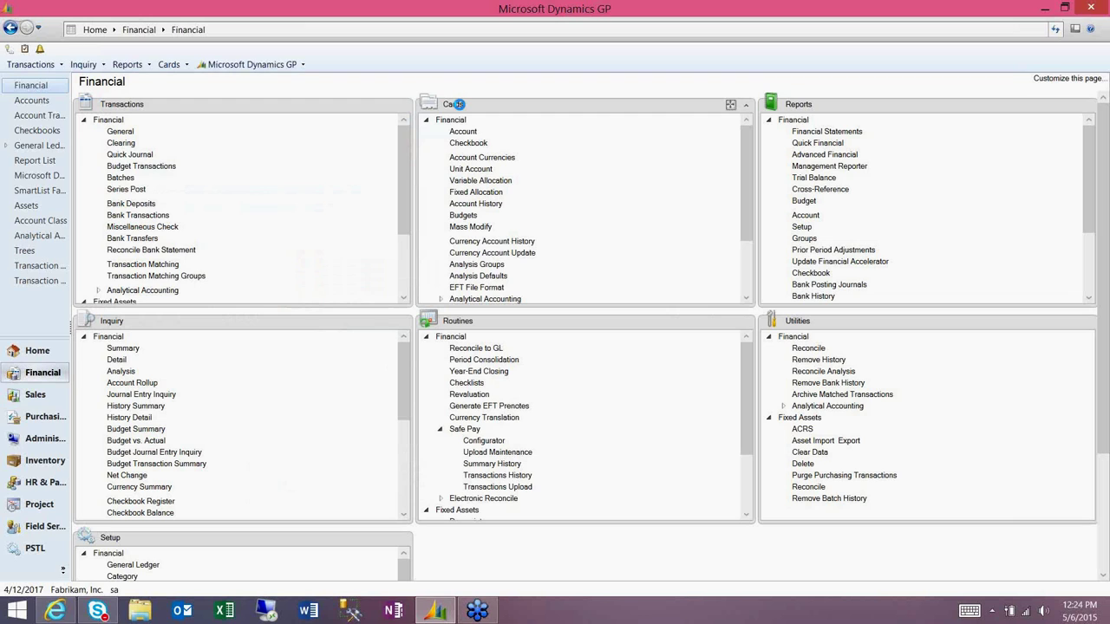
Step: Load the UPTOWN TRUST bank upload record in Safe Pay Upload Maintenance
{"action": "left_click", "coordinate": [491, 454]}
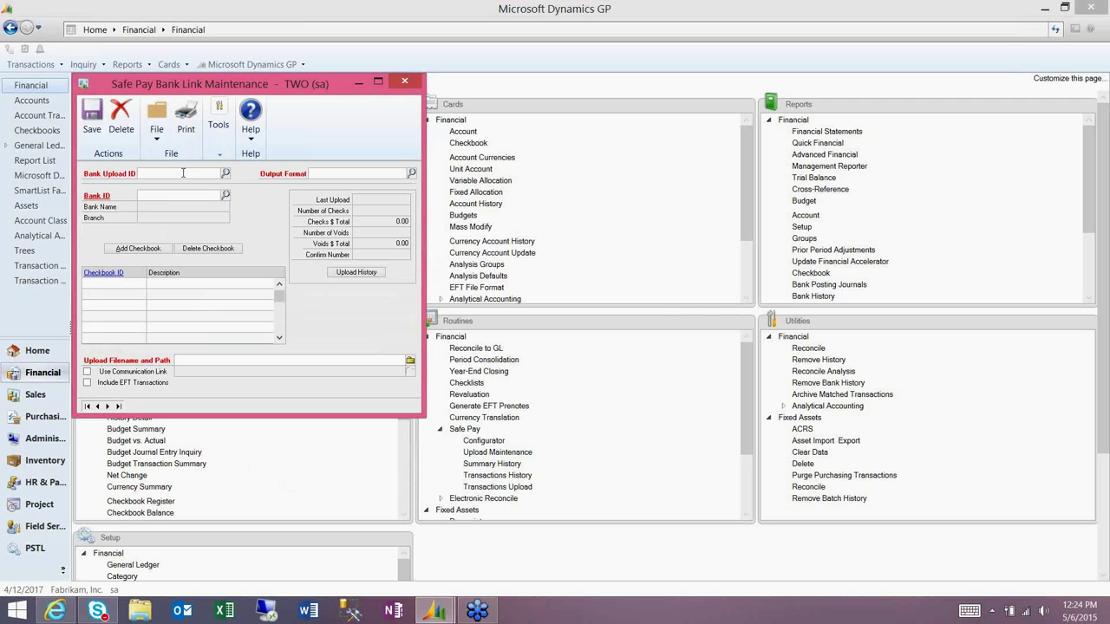
{"action": "left_click", "coordinate": [226, 173]}
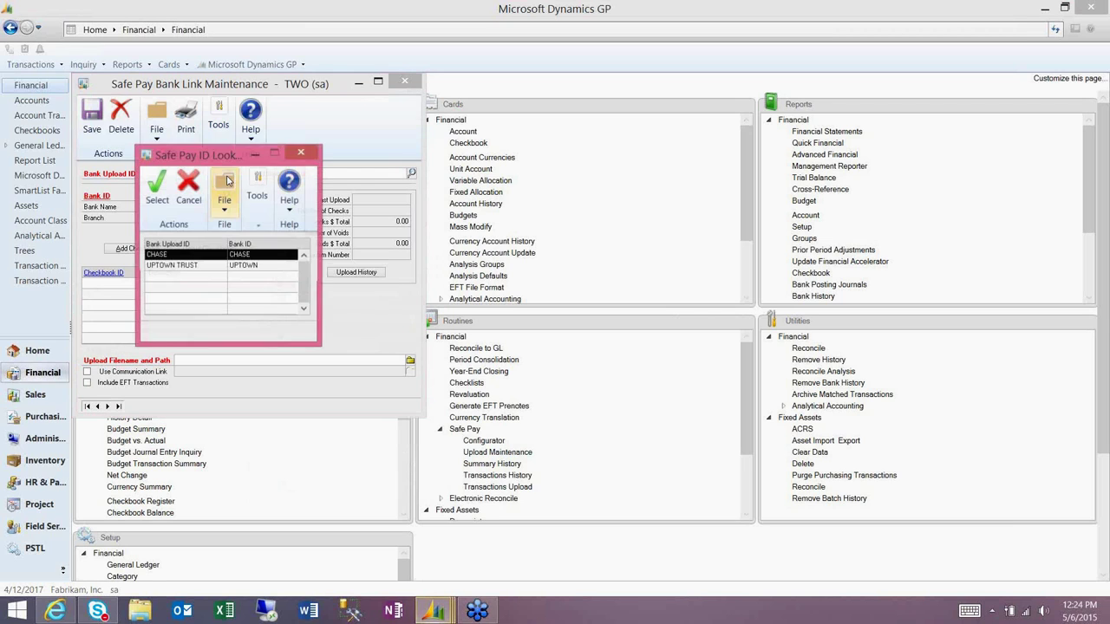
{"action": "double_click", "coordinate": [191, 266]}
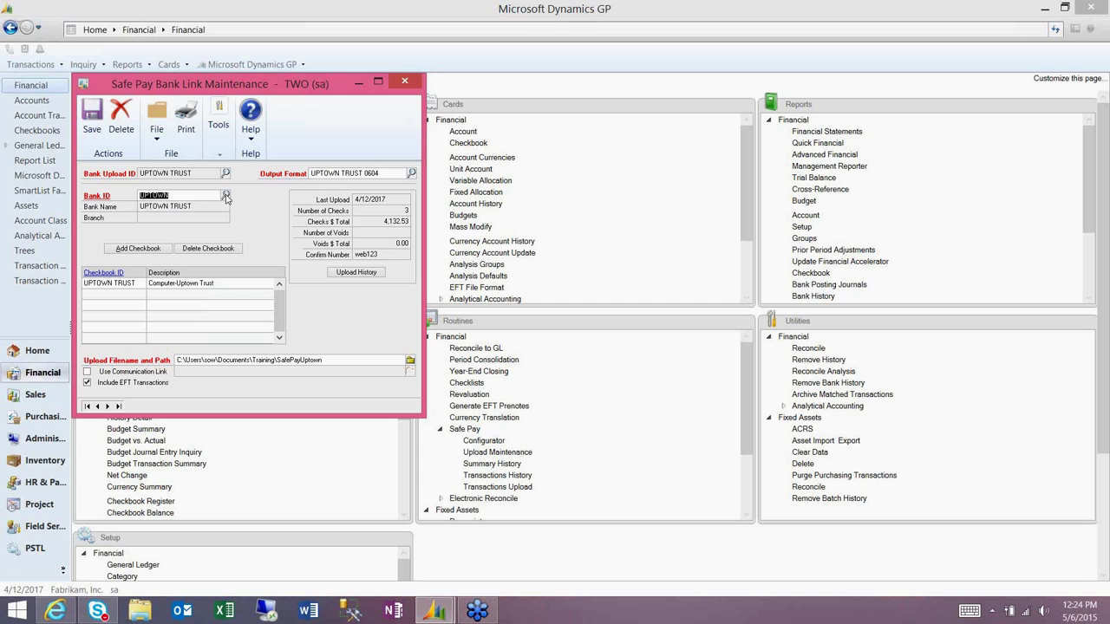
{"action": "left_click_drag", "start_coordinate": [288, 84], "coordinate": [249, 84]}
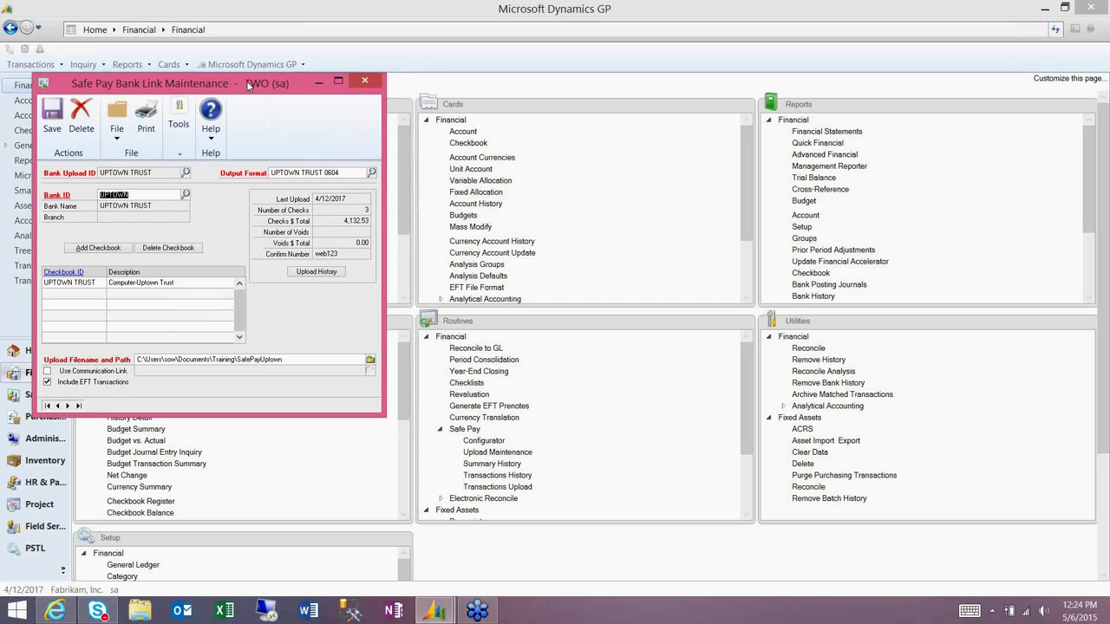
{"action": "left_click", "coordinate": [470, 144]}
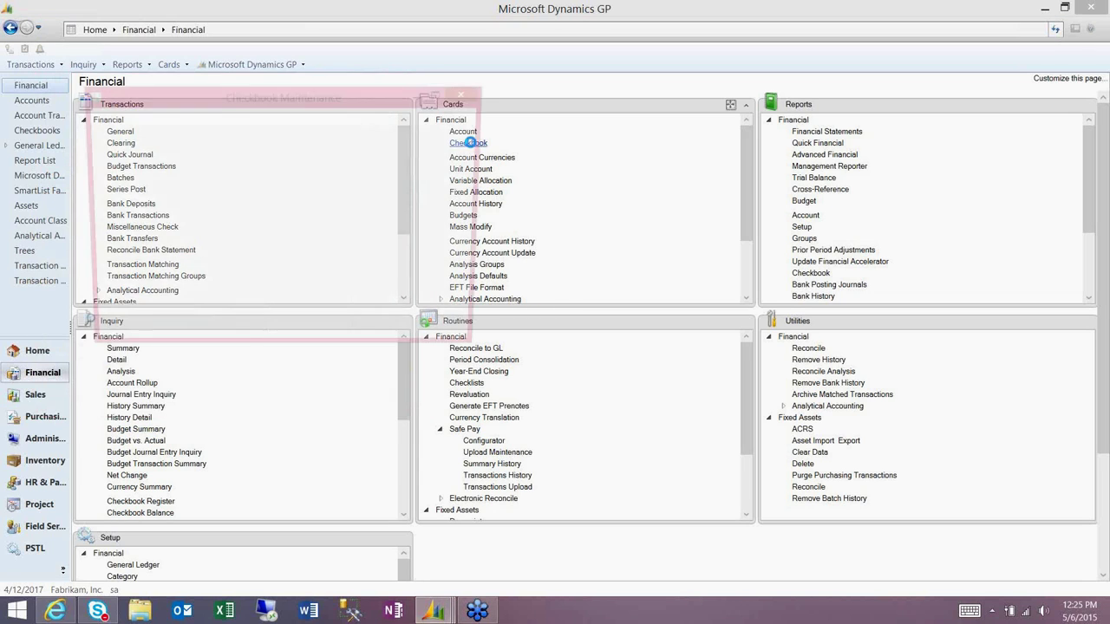
Step: Check the UPTOWN TRUST checkbook (bank ID UPTOWN), then return to the UPTOWN TRUST bank link
{"action": "left_click", "coordinate": [123, 397]}
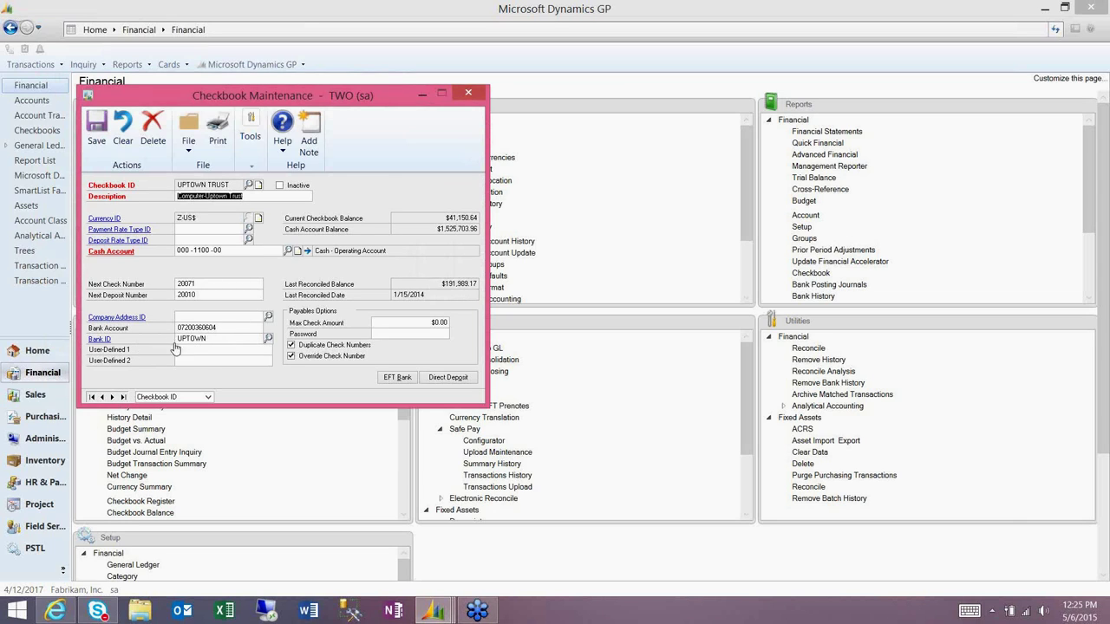
{"action": "left_click", "coordinate": [470, 93]}
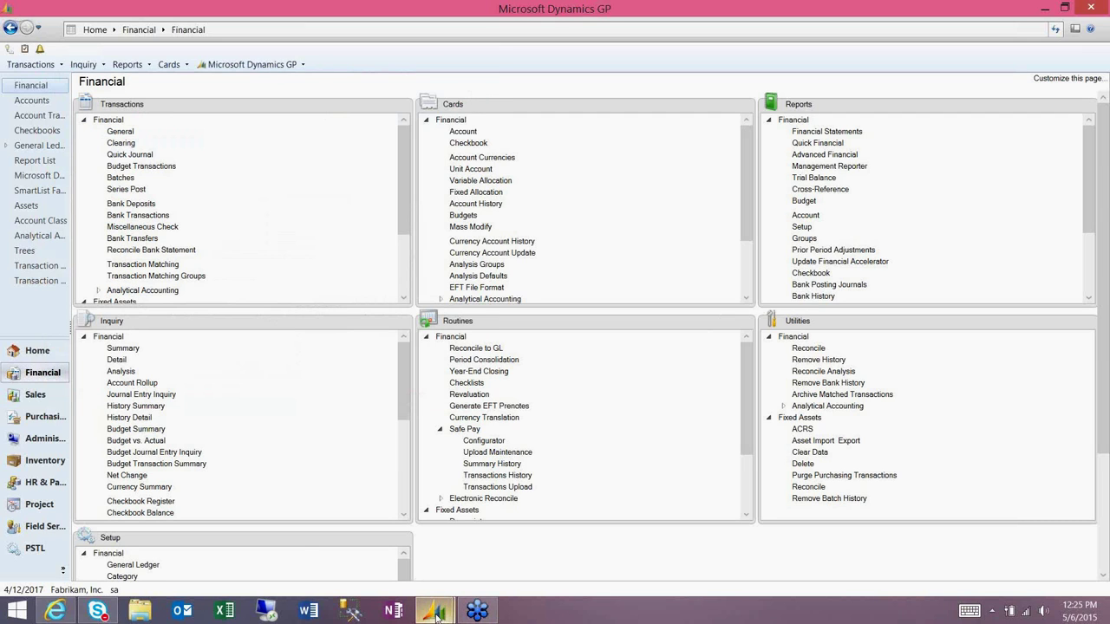
{"action": "mouse_move", "coordinate": [436, 613]}
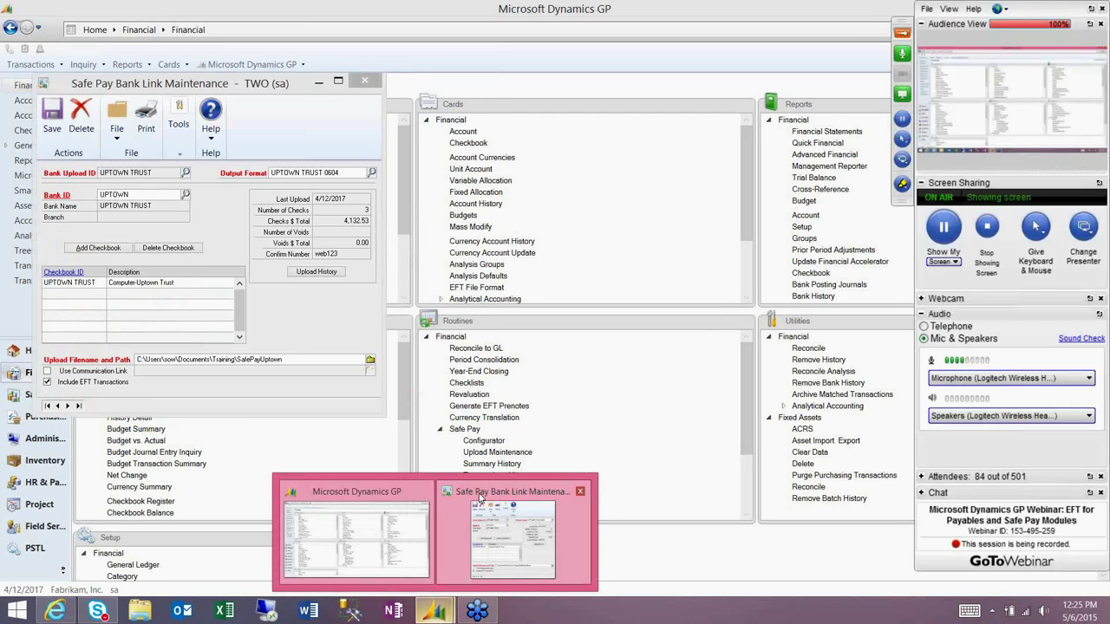
{"action": "left_click", "coordinate": [479, 497]}
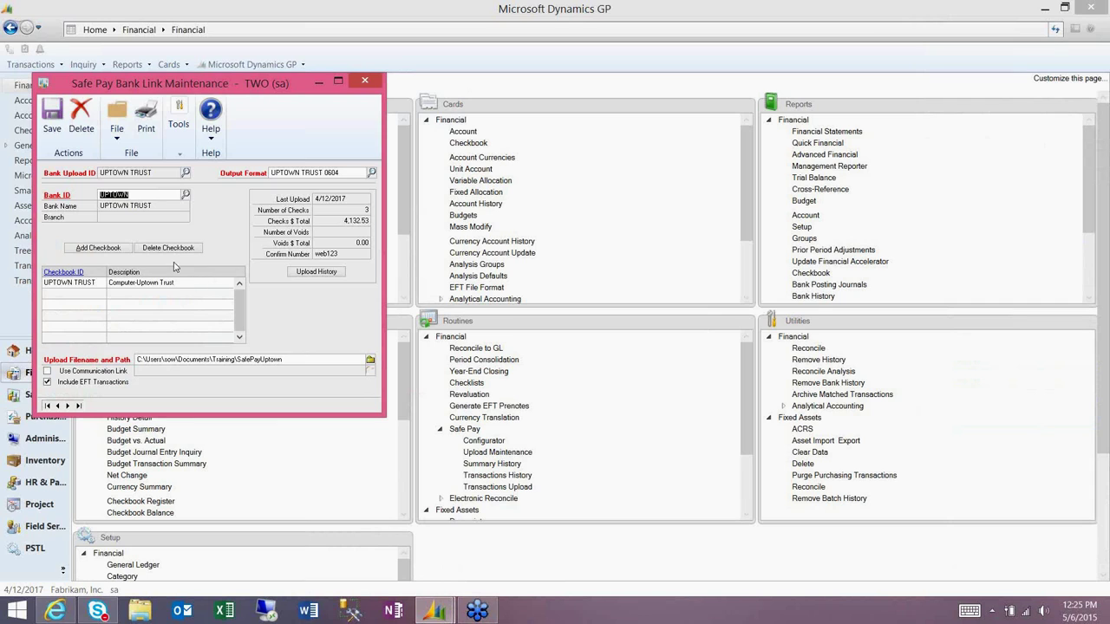
Step: Set the bank ID to UPTOWN and the output format to UPTOWN TRUST 0604
{"action": "left_click", "coordinate": [185, 194]}
{"action": "double_click", "coordinate": [147, 287]}
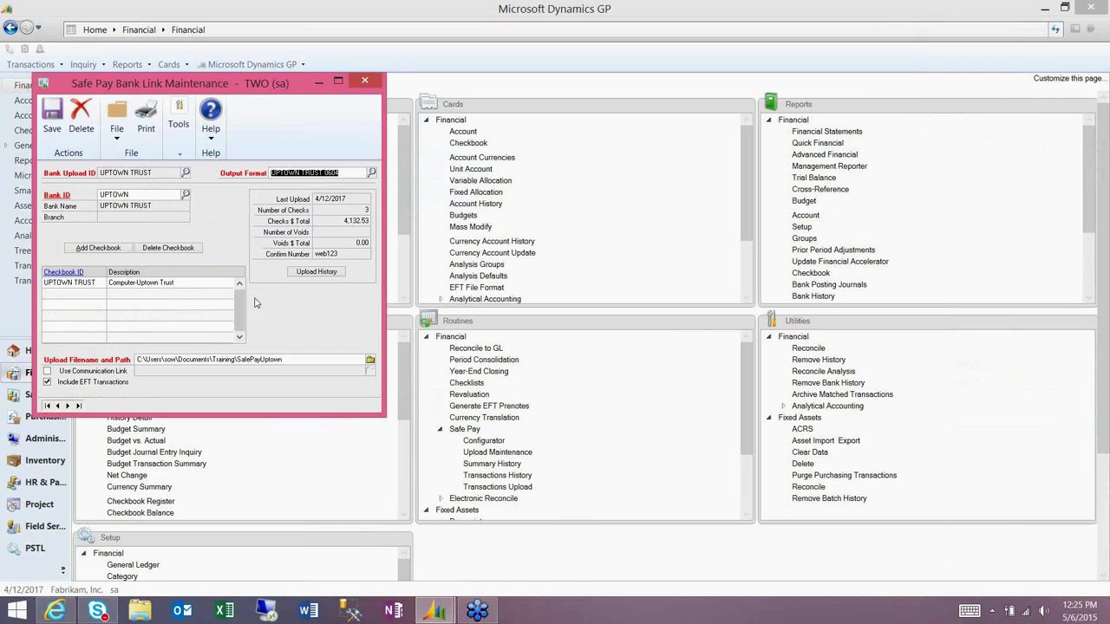
{"action": "left_click", "coordinate": [372, 173]}
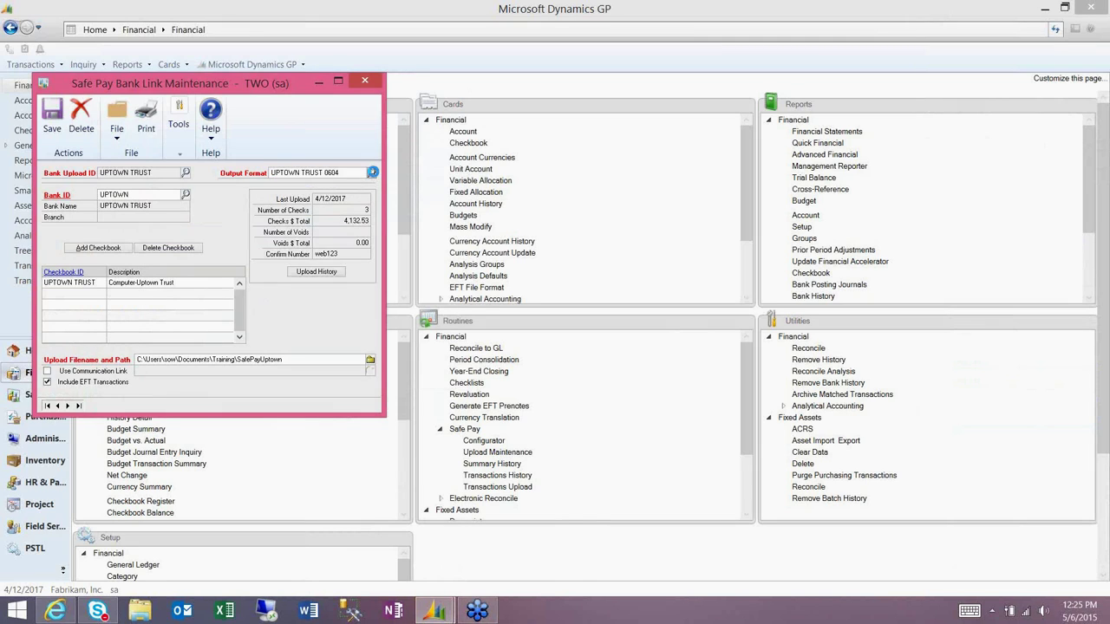
{"action": "double_click", "coordinate": [243, 261]}
Step: Review the checkbooks available to link without adding one, then choose the upload file location
{"action": "left_click", "coordinate": [91, 250]}
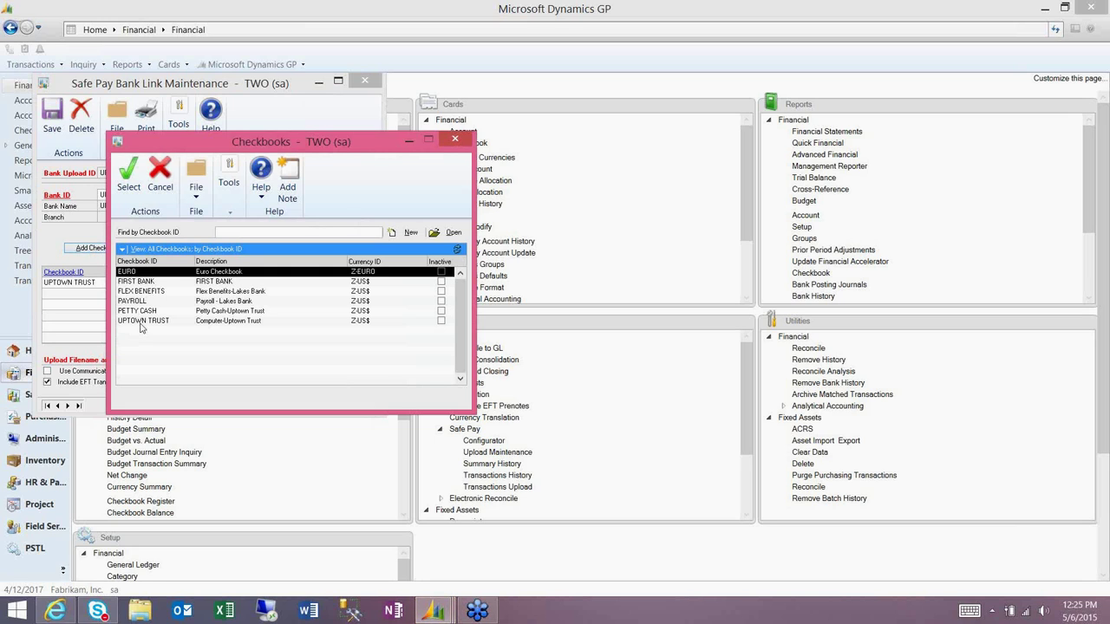
{"action": "left_click", "coordinate": [454, 140]}
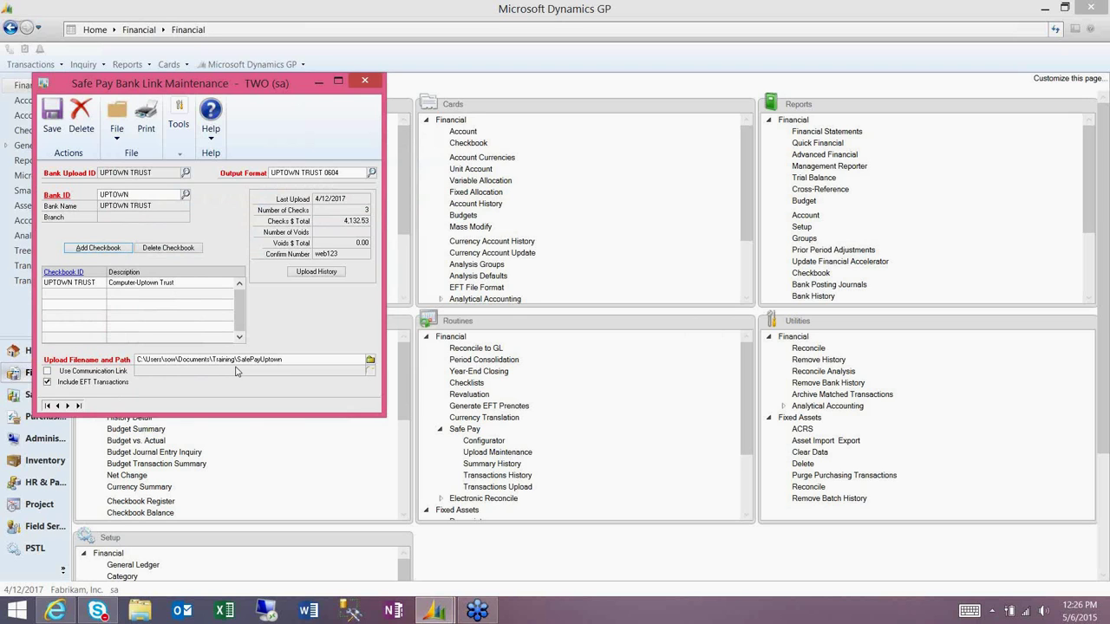
{"action": "left_click", "coordinate": [370, 360]}
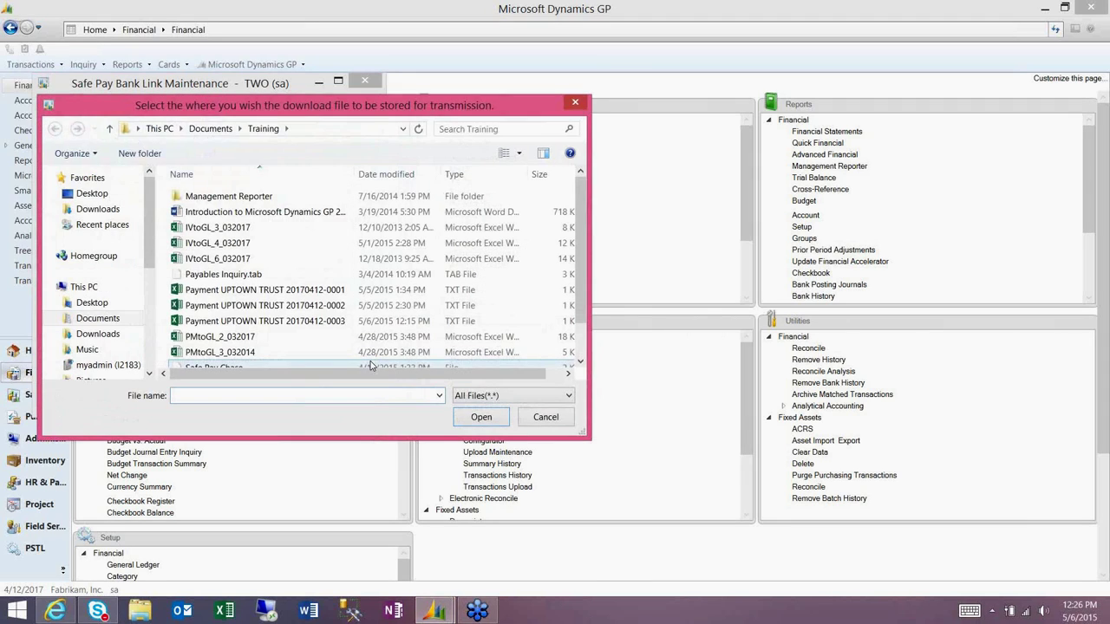
Step: Select SafePayUptown in the Training folder as the bank link's upload file
{"action": "left_click_drag", "start_coordinate": [286, 112], "coordinate": [544, 169]}
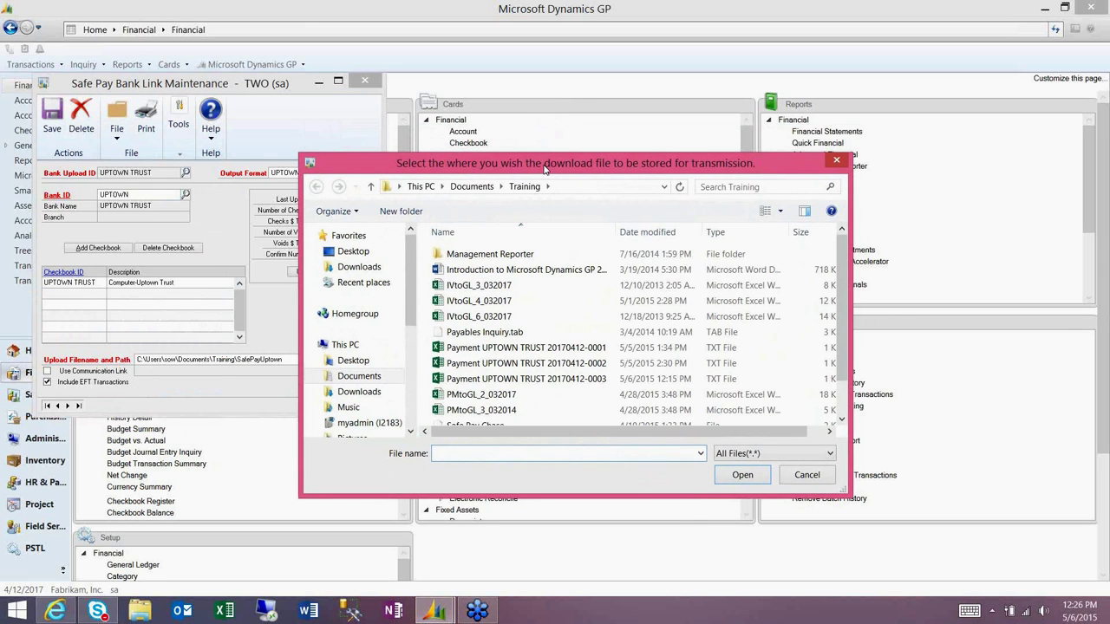
{"action": "type", "text": "Safe"}
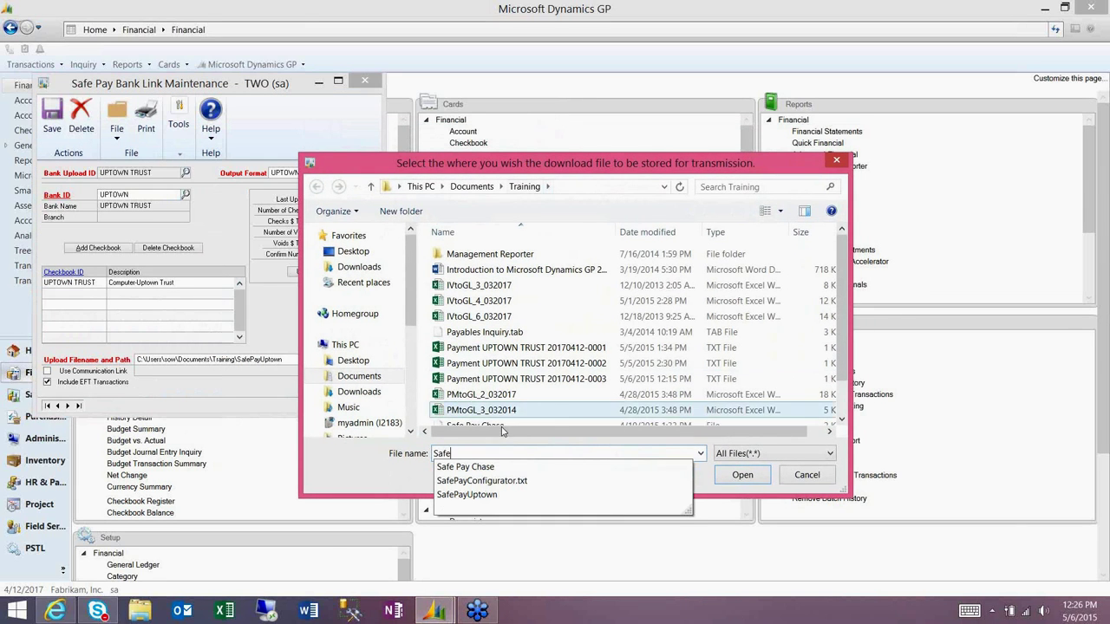
{"action": "left_click", "coordinate": [543, 495]}
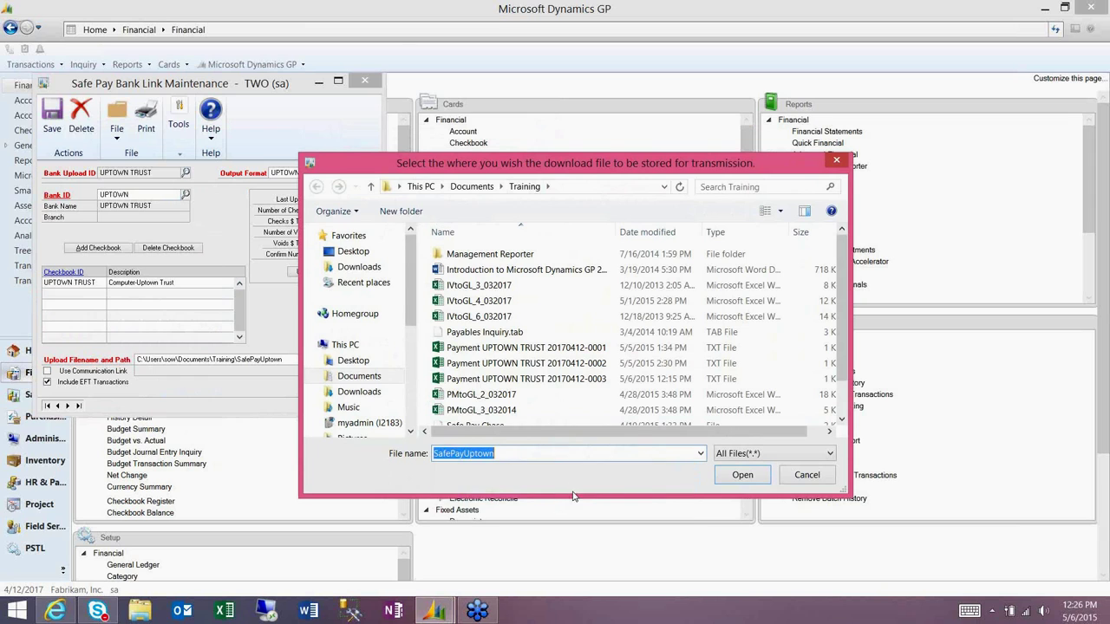
{"action": "left_click", "coordinate": [742, 475]}
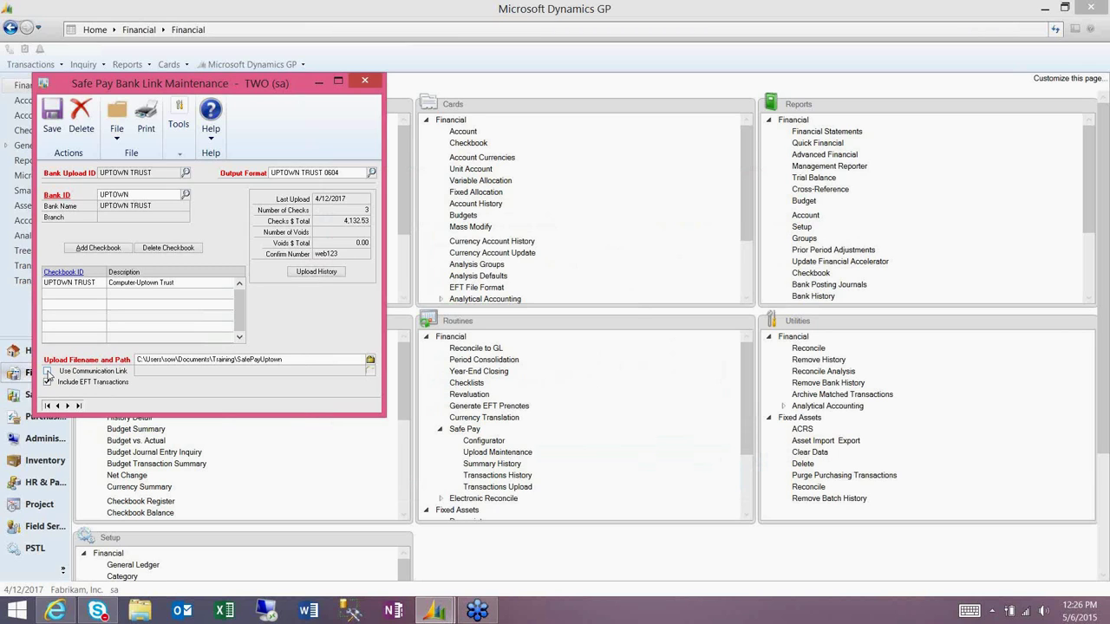
Step: Leave Use Communication Link unchecked, save the UPTOWN TRUST bank link, and close the window
{"action": "left_click", "coordinate": [48, 371]}
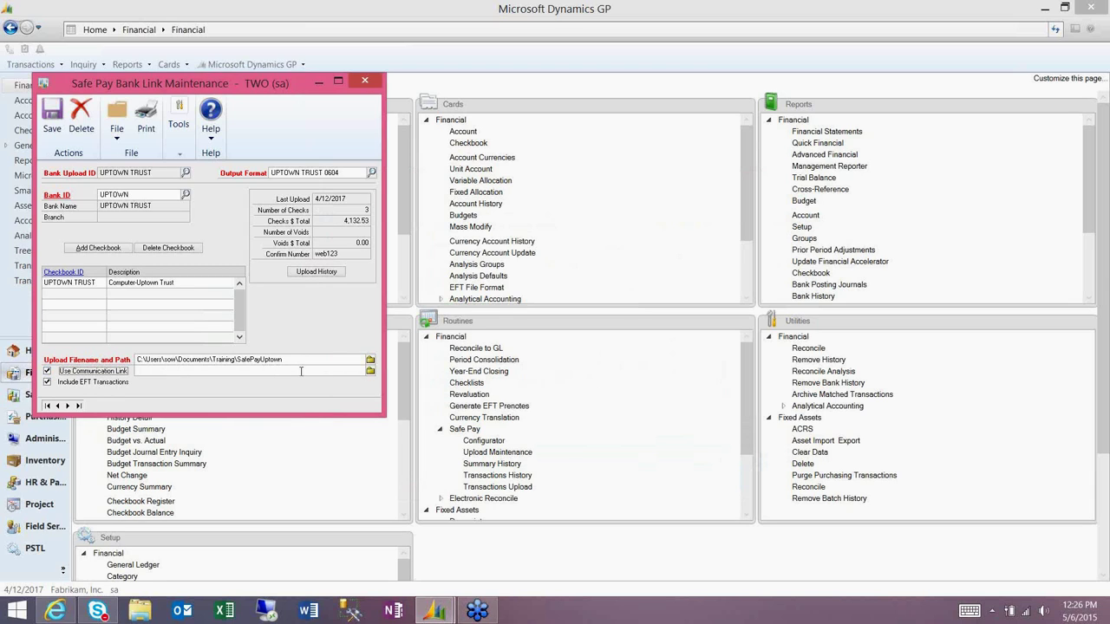
{"action": "left_click", "coordinate": [46, 371]}
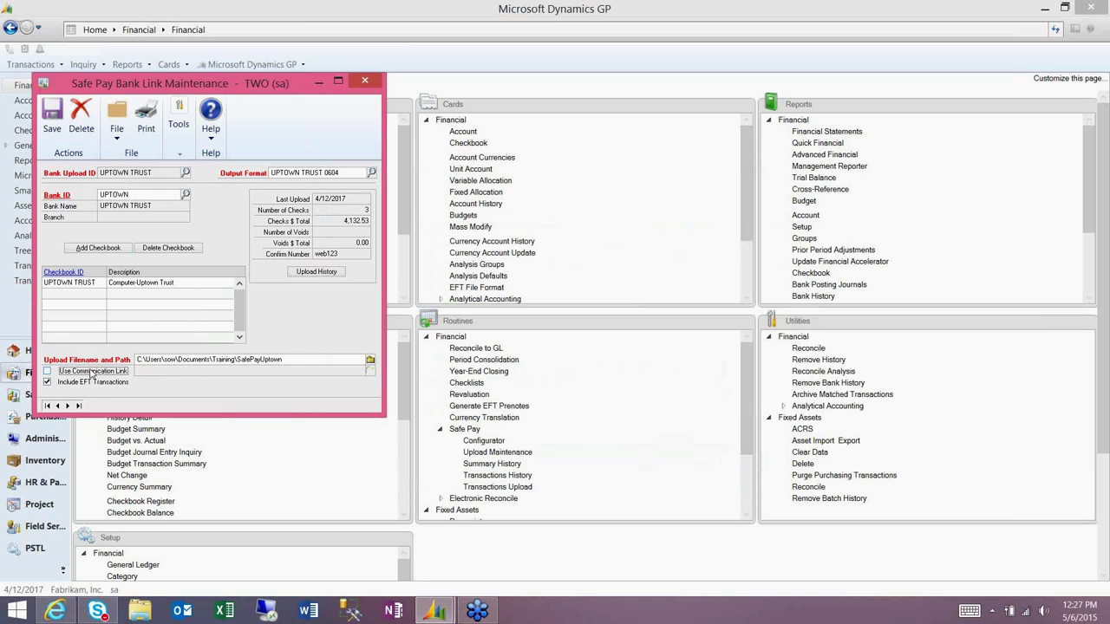
{"action": "left_click", "coordinate": [52, 130]}
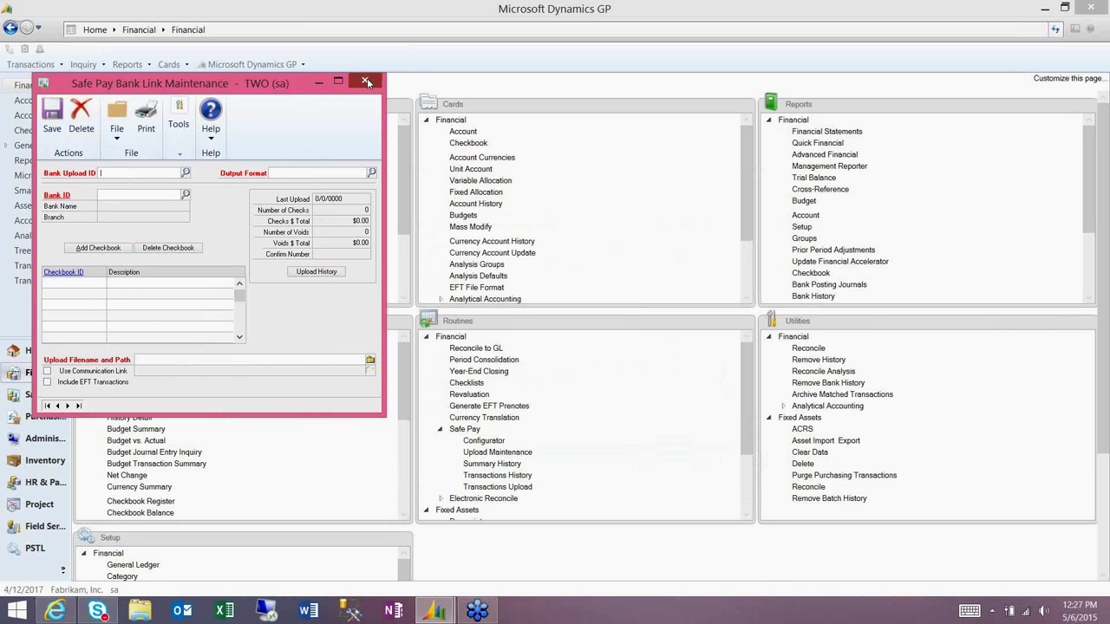
{"action": "left_click", "coordinate": [367, 80]}
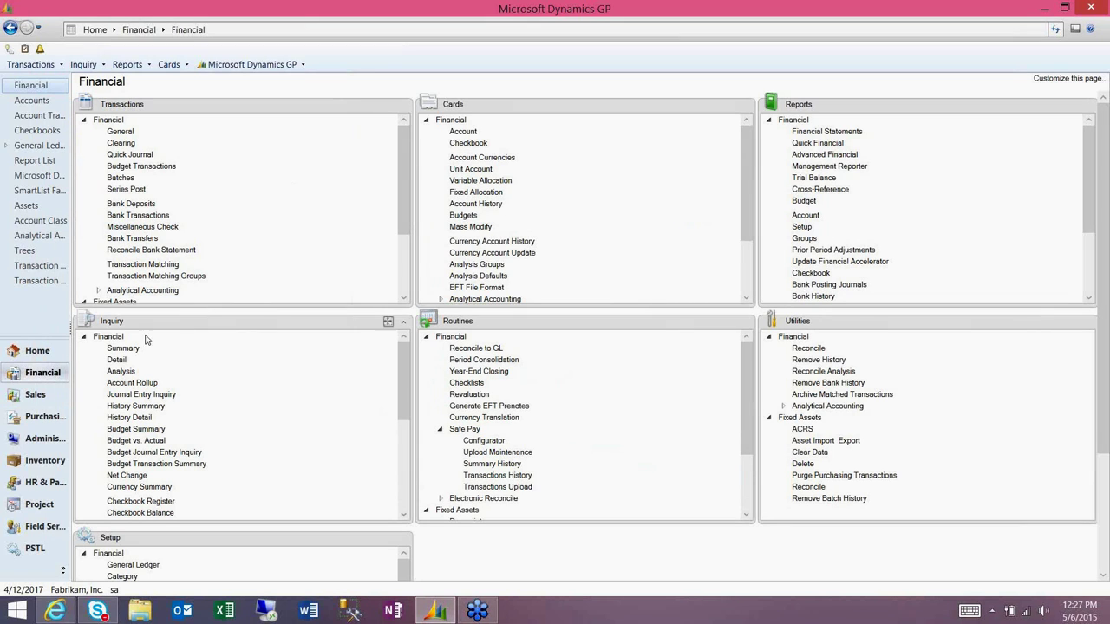
Step: Create a new SAFEPAY payables check batch using the UPTOWN TRUST checkbook and save it
{"action": "left_click", "coordinate": [20, 421]}
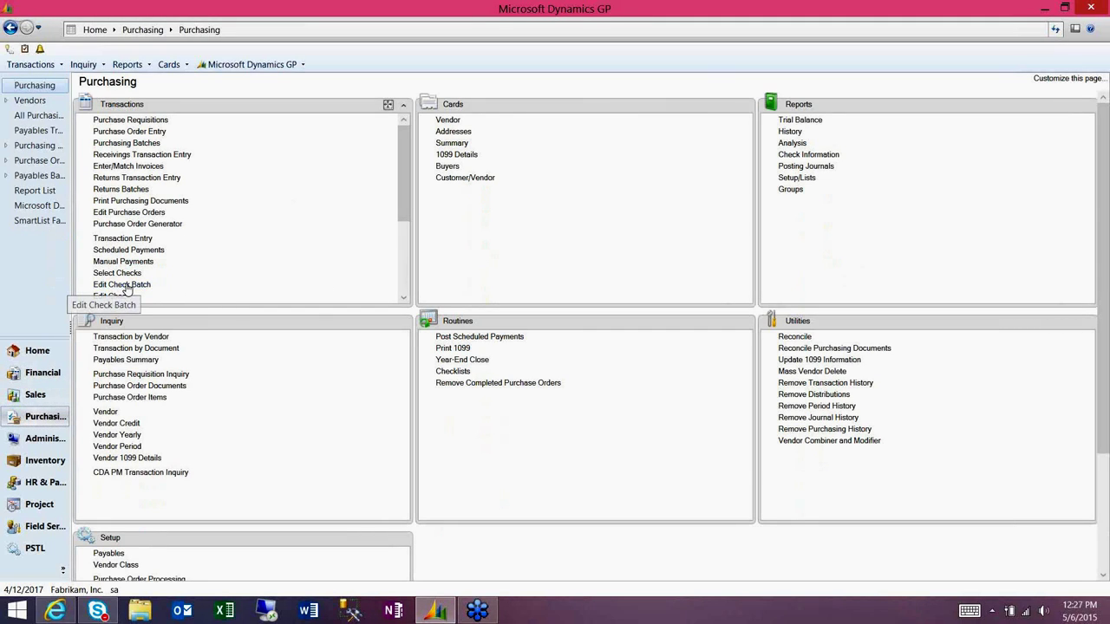
{"action": "left_click", "coordinate": [138, 286]}
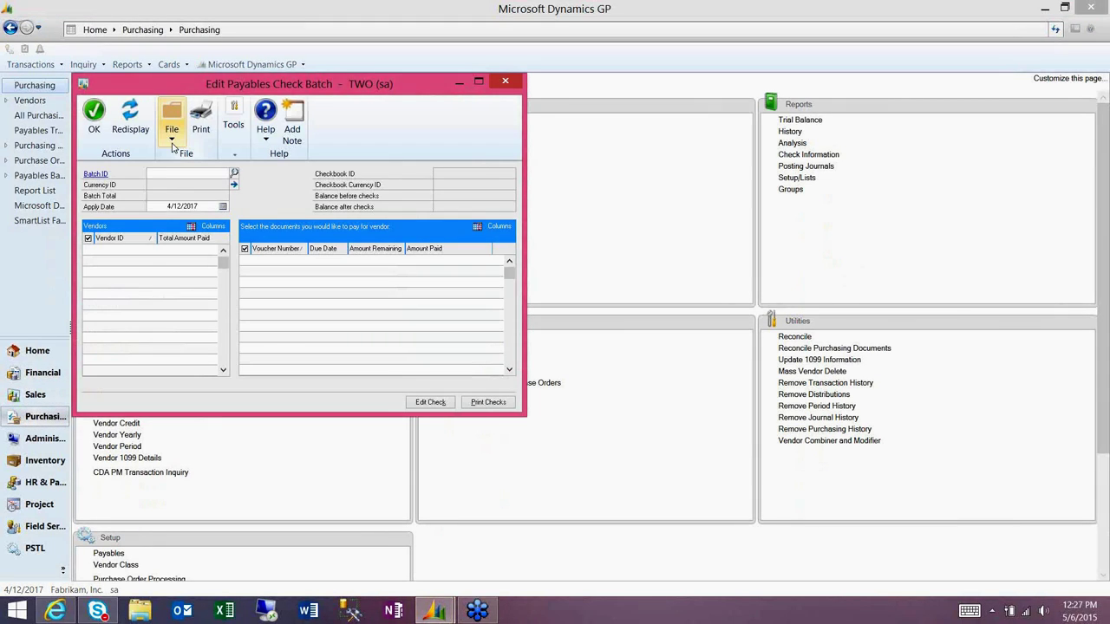
{"action": "type", "text": "SAFEPAY"}
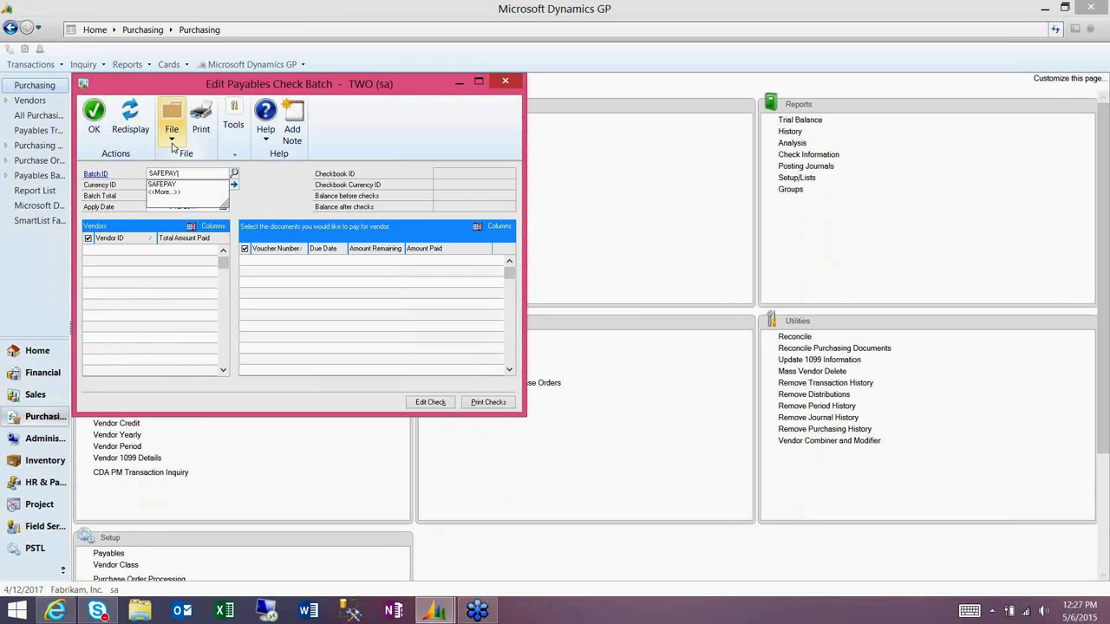
{"action": "key", "text": "Tab"}
{"action": "left_click", "coordinate": [520, 337]}
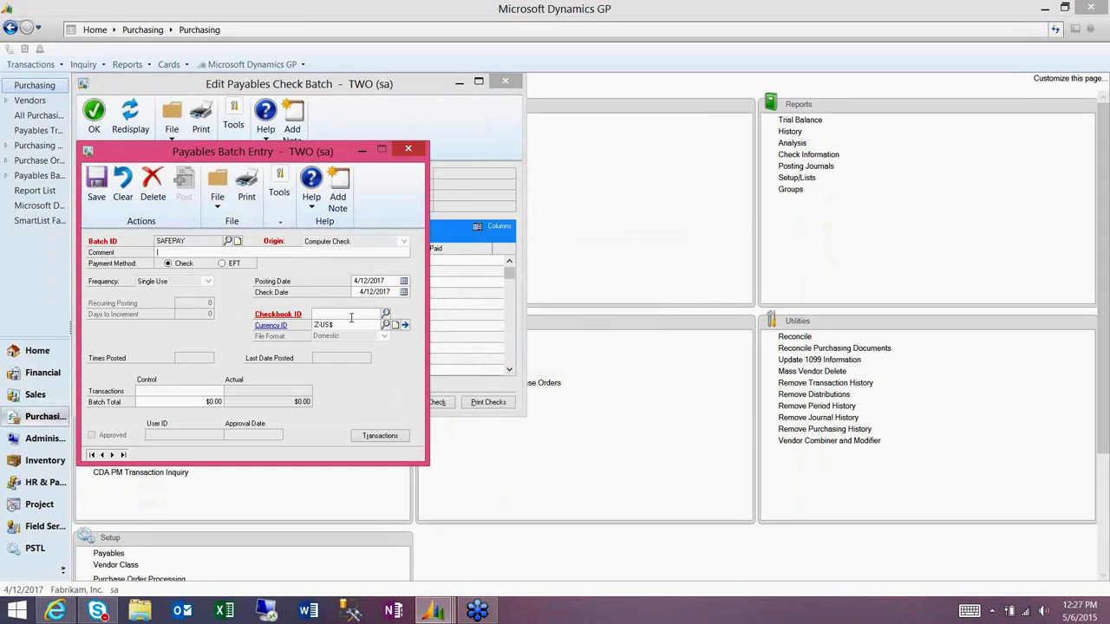
{"action": "left_click", "coordinate": [385, 314]}
{"action": "left_click", "coordinate": [156, 323]}
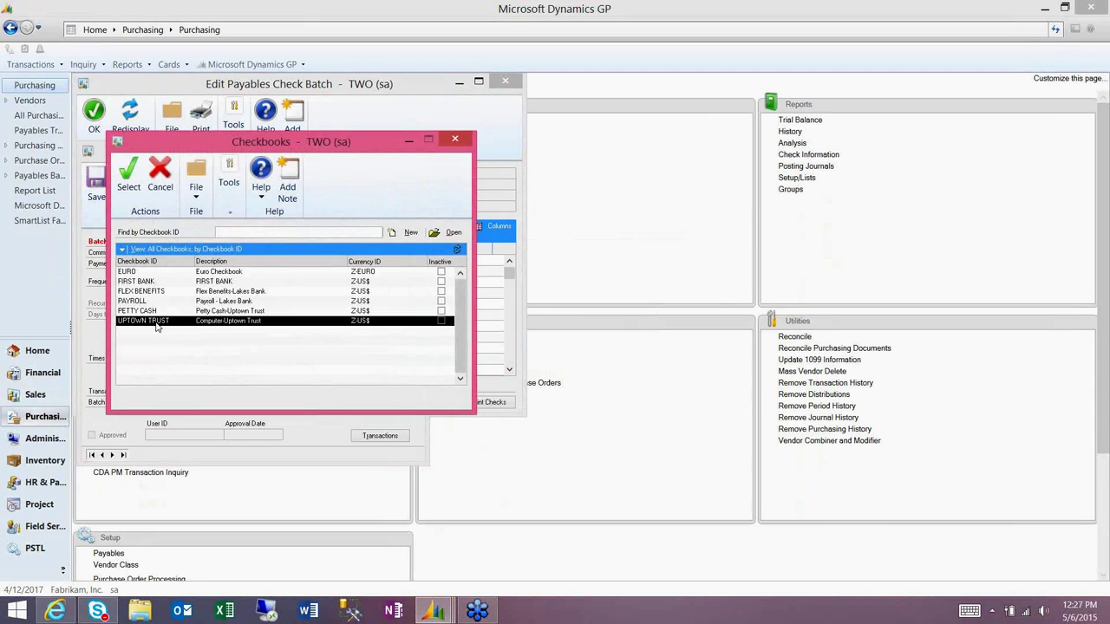
{"action": "double_click", "coordinate": [156, 321]}
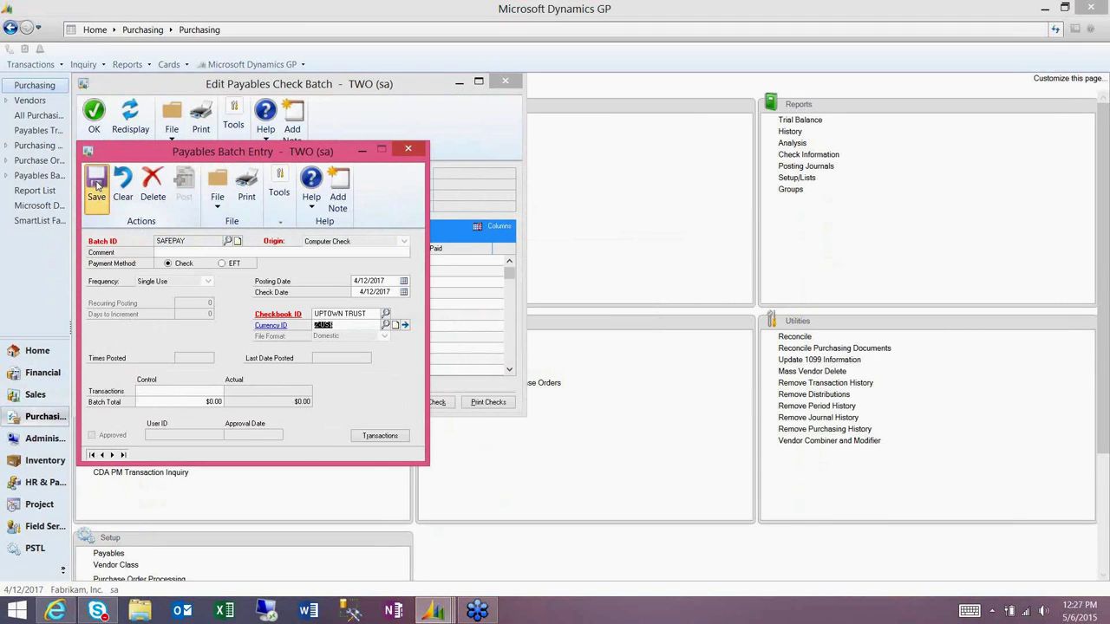
{"action": "left_click", "coordinate": [96, 186]}
Step: Mark A Travel Company's $43.56 voucher dated 4/11/2017 for payment in the SAFEPAY batch
{"action": "key", "text": "Tab"}
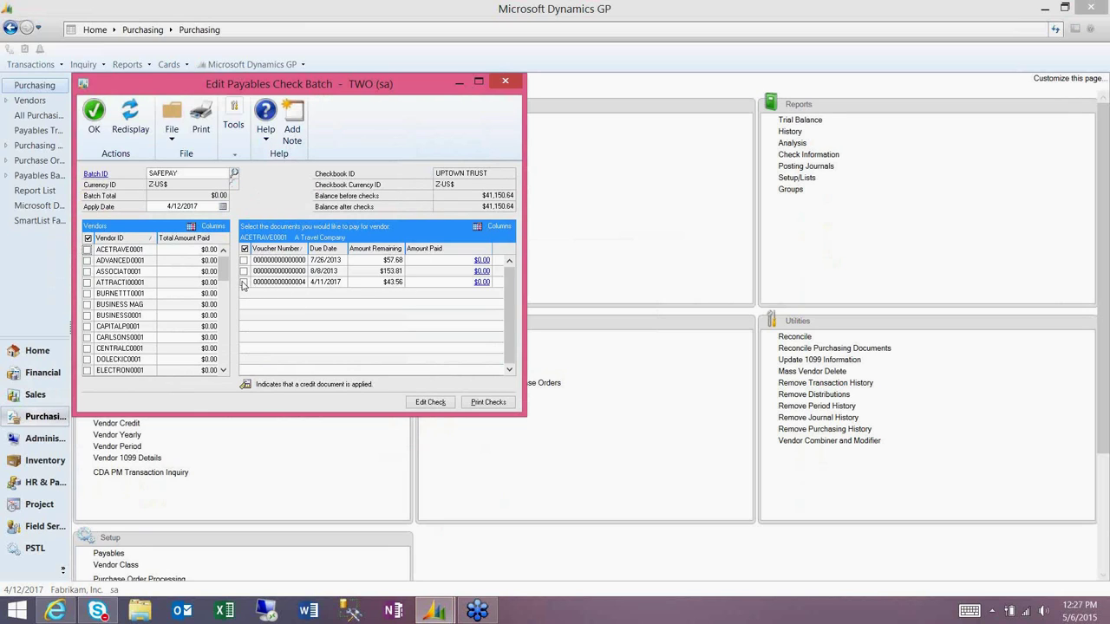
{"action": "left_click", "coordinate": [243, 282]}
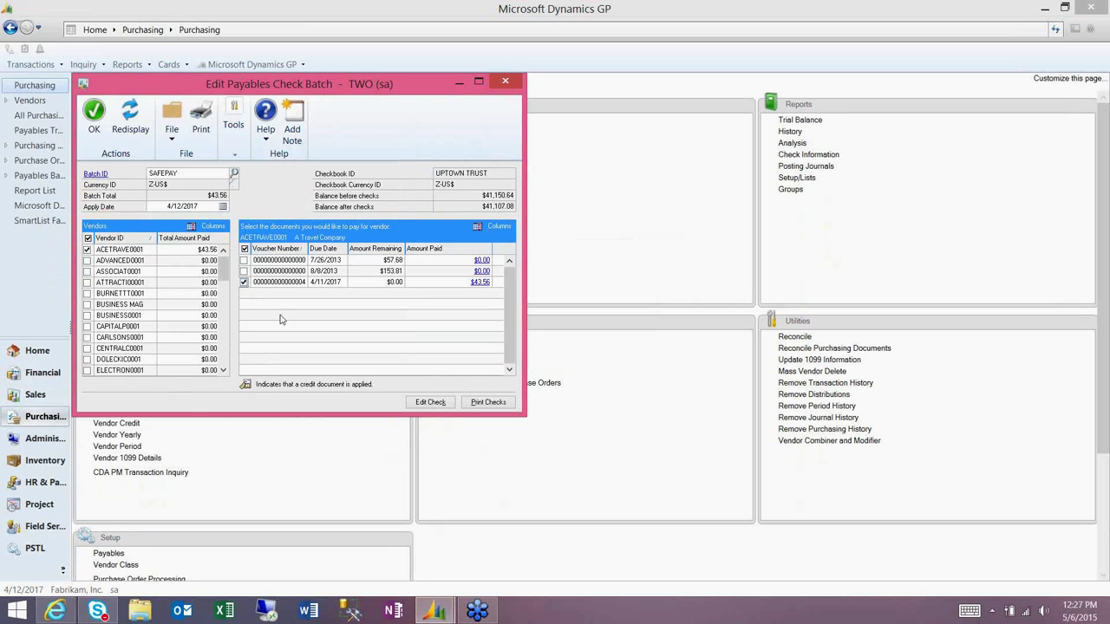
{"action": "left_click", "coordinate": [488, 402]}
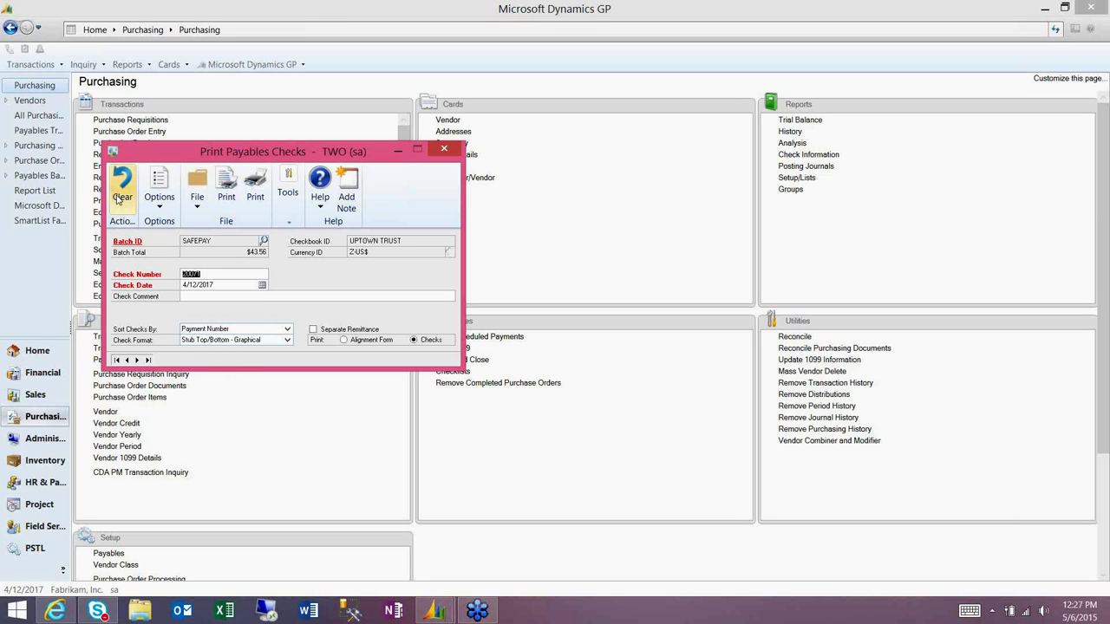
Step: Print the SAFEPAY check to screen and review check 20071 paying A Travel Company $43.56
{"action": "left_click", "coordinate": [229, 187]}
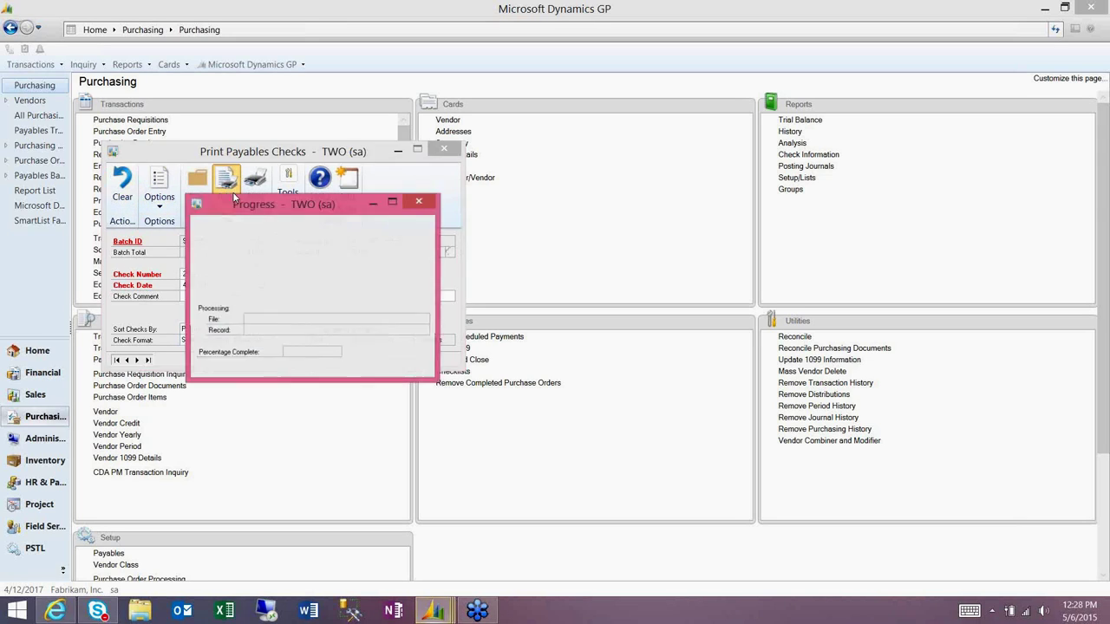
{"action": "left_click", "coordinate": [452, 306]}
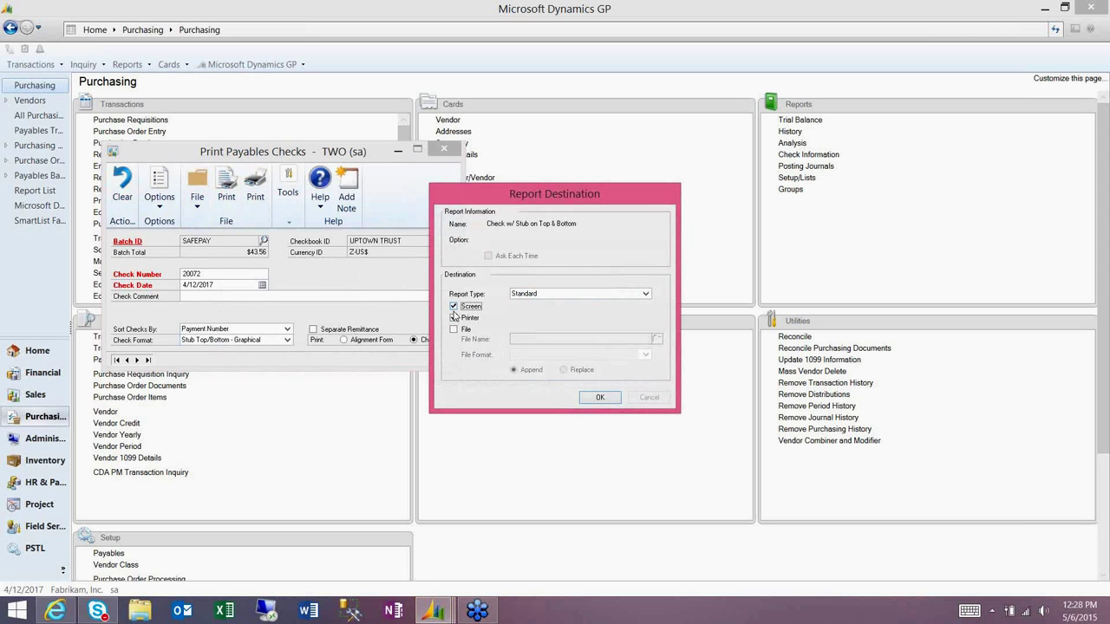
{"action": "left_click", "coordinate": [453, 317]}
{"action": "left_click", "coordinate": [597, 400]}
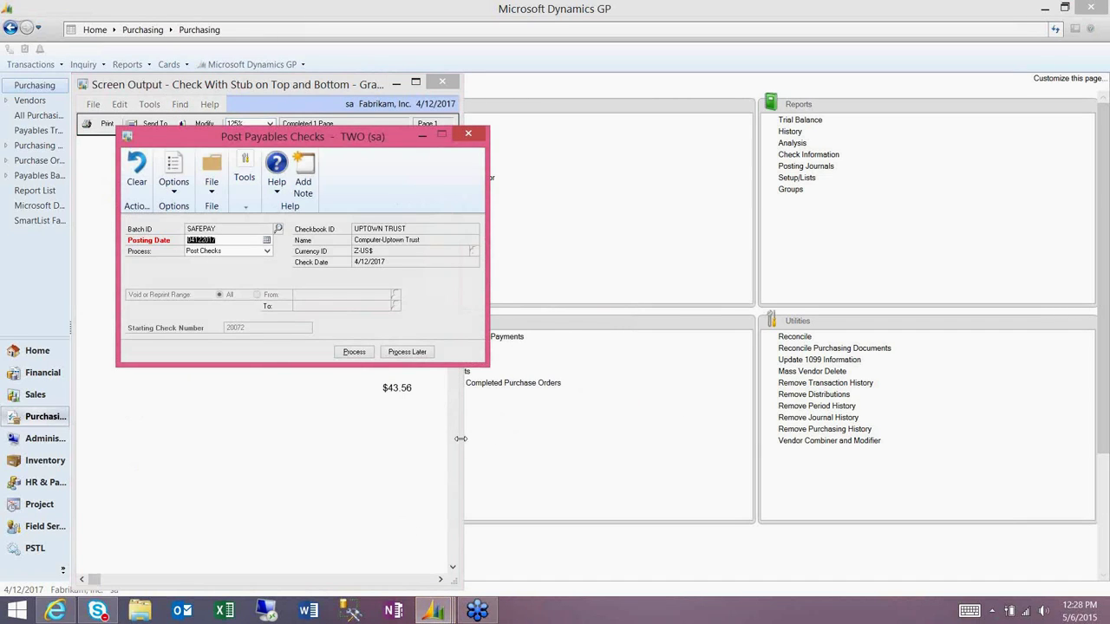
{"action": "left_click_drag", "start_coordinate": [461, 439], "coordinate": [837, 439]}
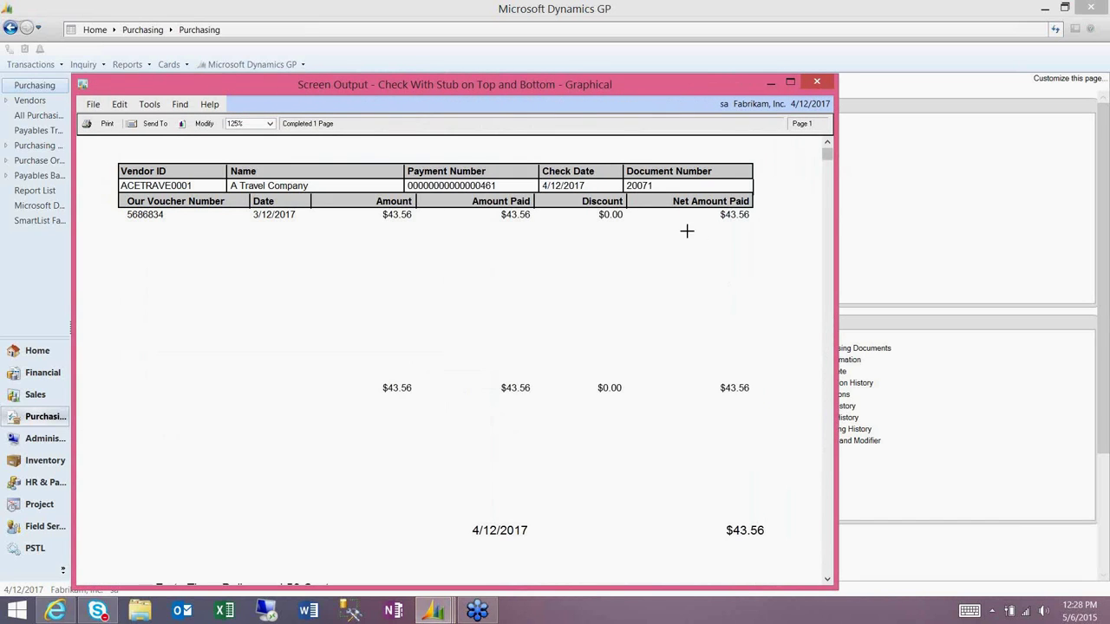
{"action": "left_click", "coordinate": [819, 83]}
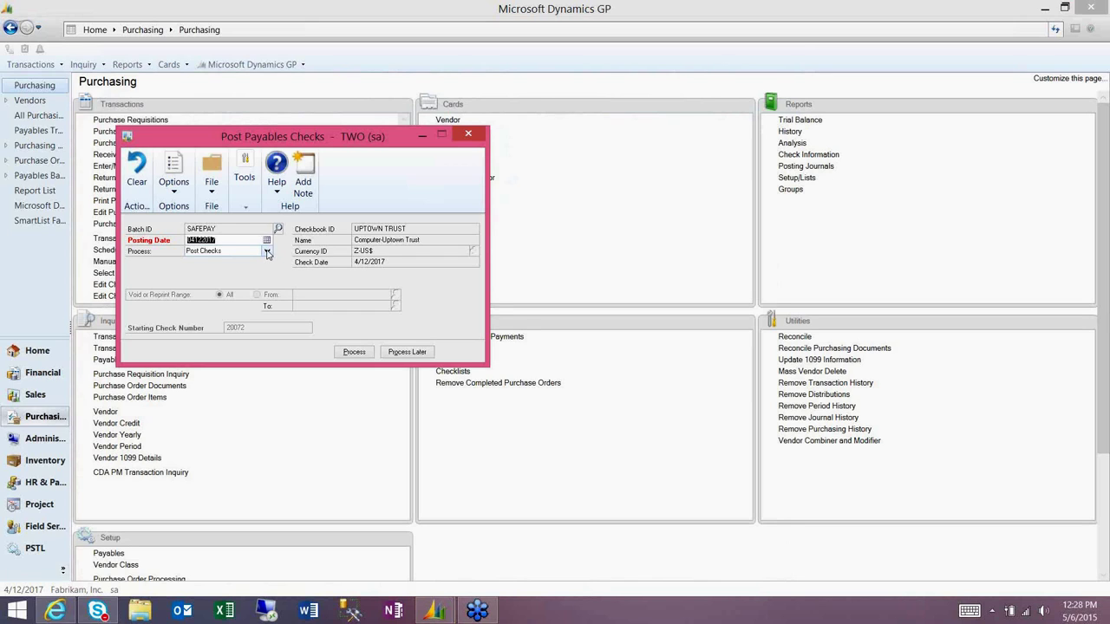
Step: Post the SAFEPAY checks and review the Computer Checks Posting Journal on screen
{"action": "left_click", "coordinate": [266, 251]}
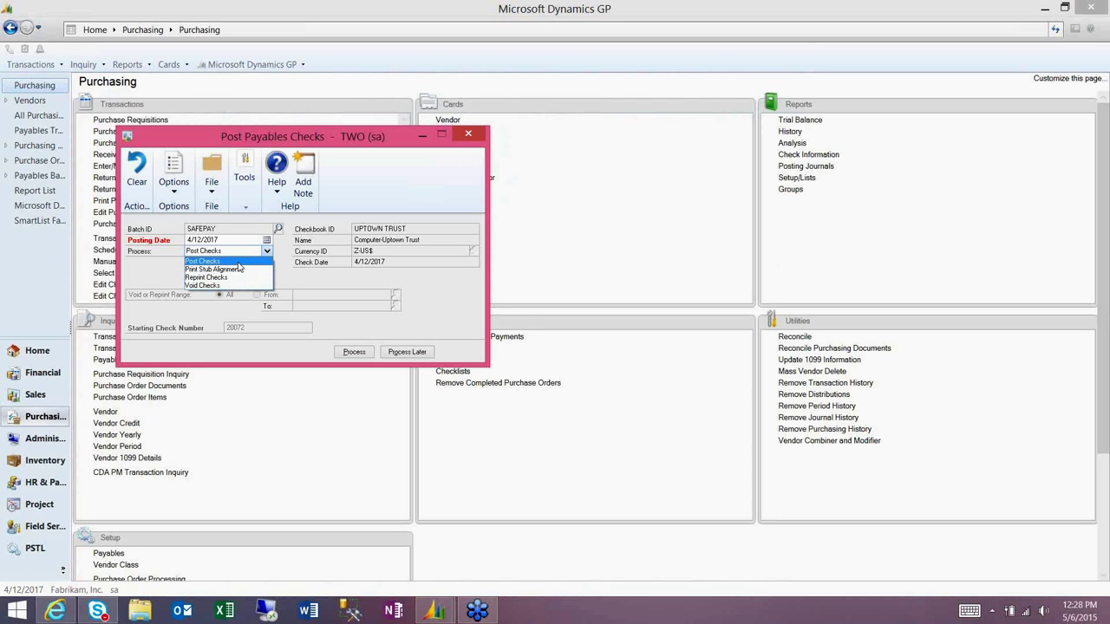
{"action": "left_click", "coordinate": [239, 264]}
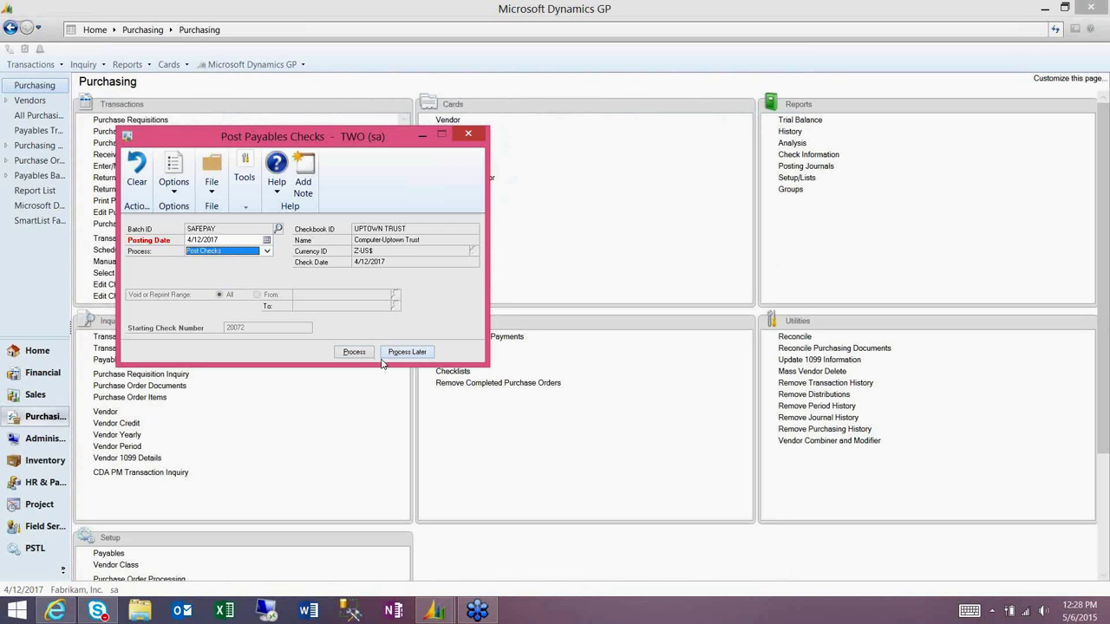
{"action": "left_click", "coordinate": [352, 352]}
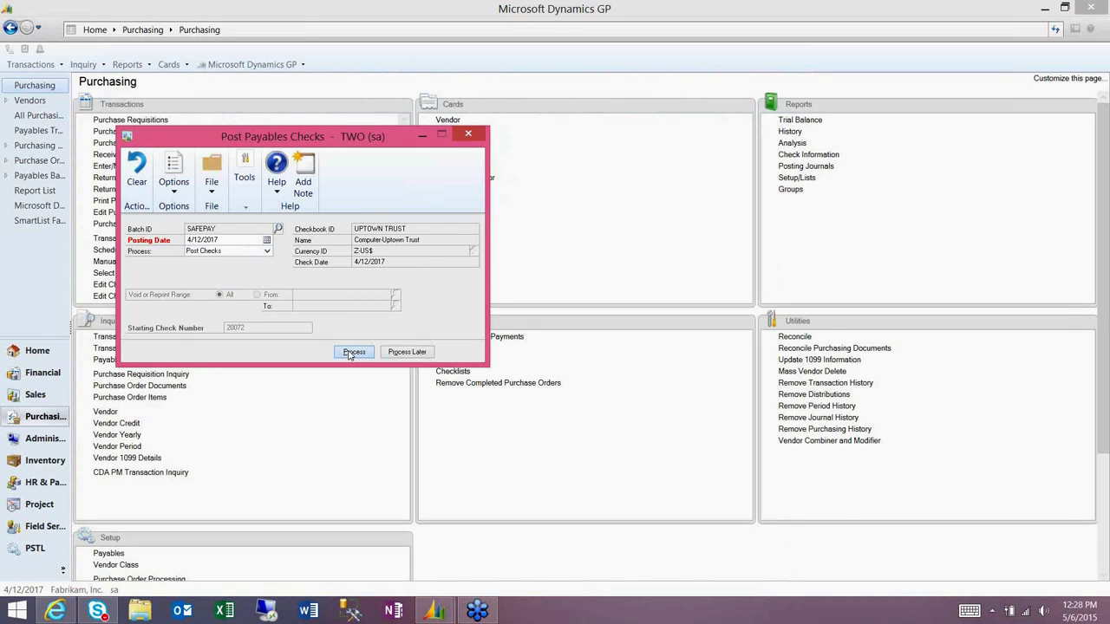
{"action": "left_click", "coordinate": [453, 307]}
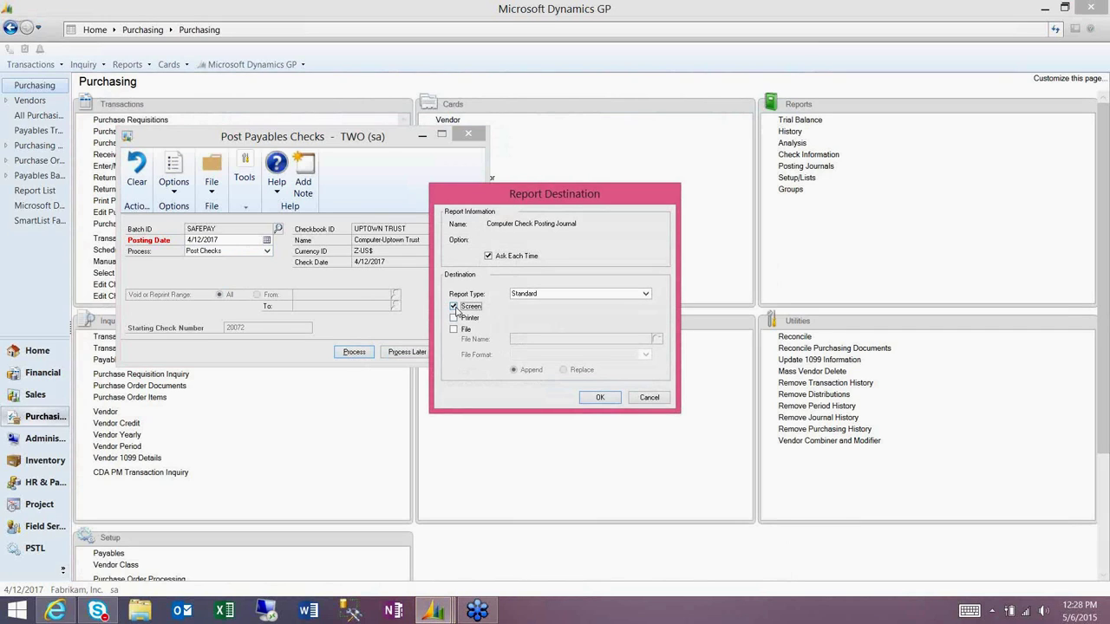
{"action": "left_click", "coordinate": [608, 401]}
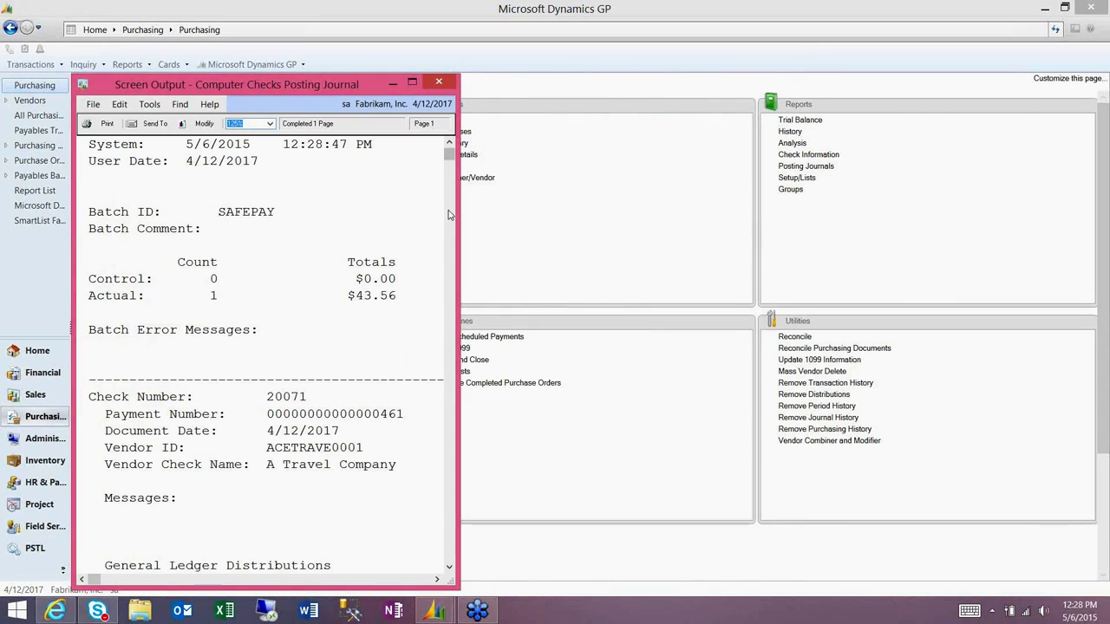
{"action": "left_click_drag", "start_coordinate": [449, 214], "coordinate": [887, 119]}
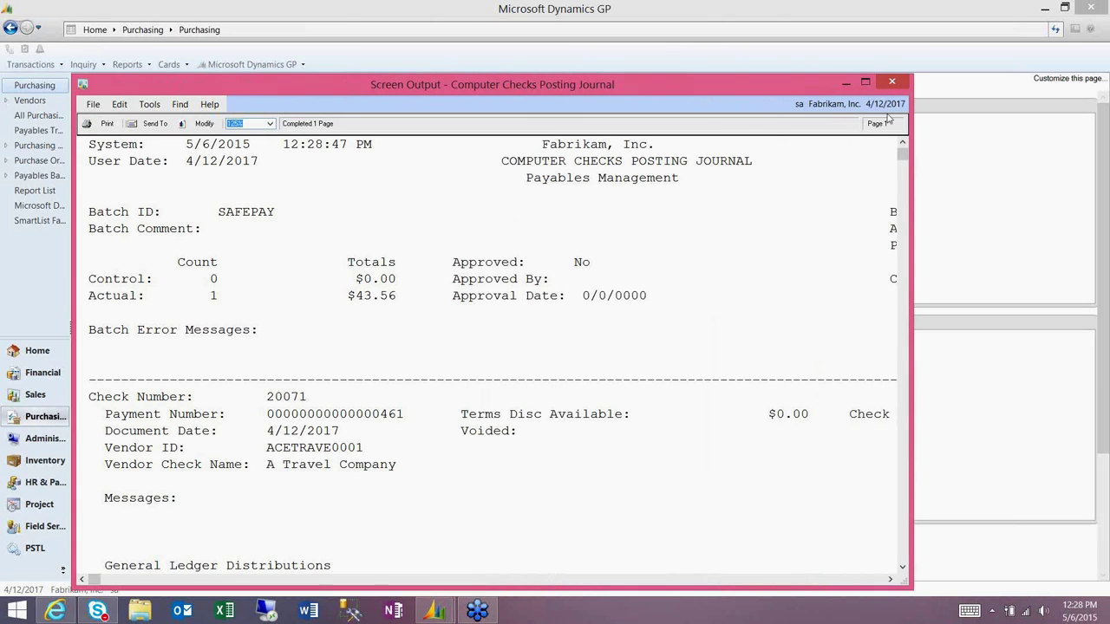
{"action": "double_click", "coordinate": [82, 85]}
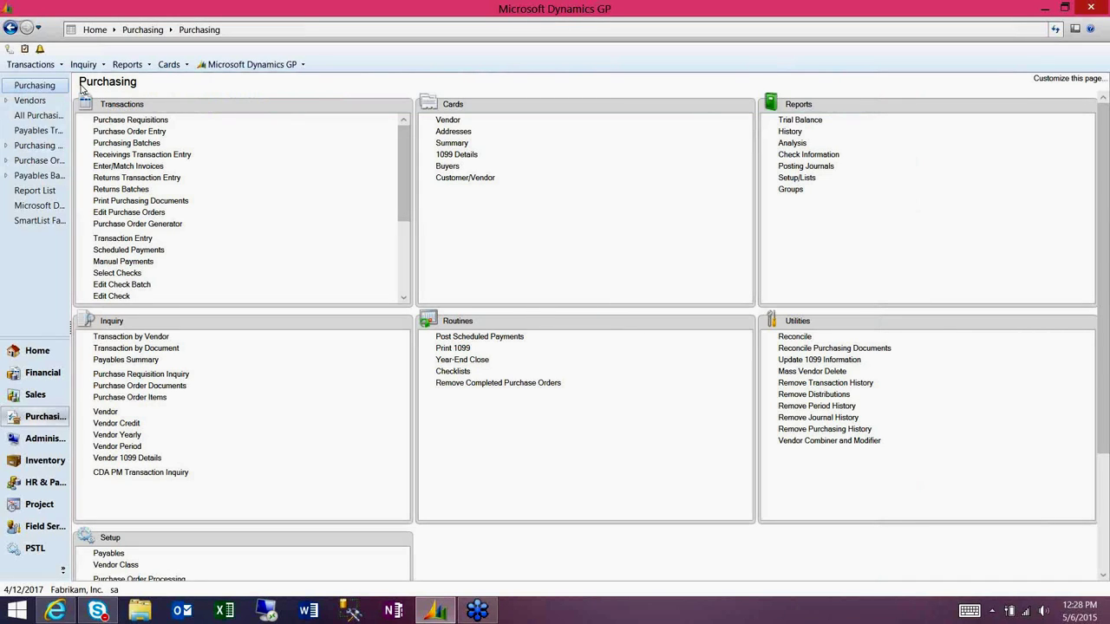
{"action": "left_click", "coordinate": [52, 374]}
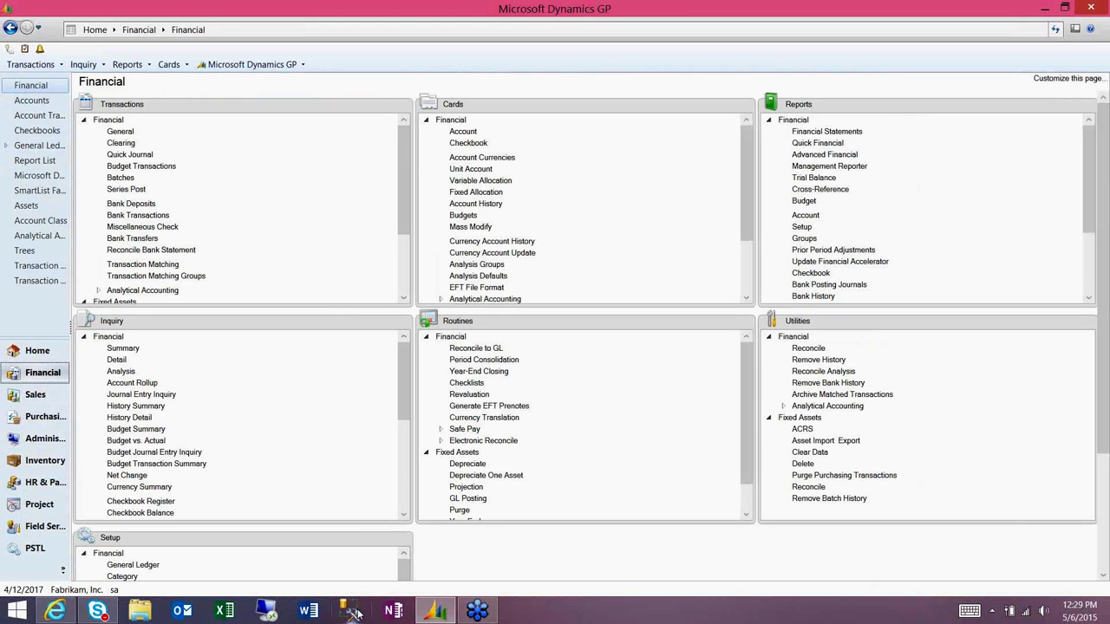
Step: Expand Safe Pay under Financial routines and open the Transactions Upload window
{"action": "left_click", "coordinate": [440, 429]}
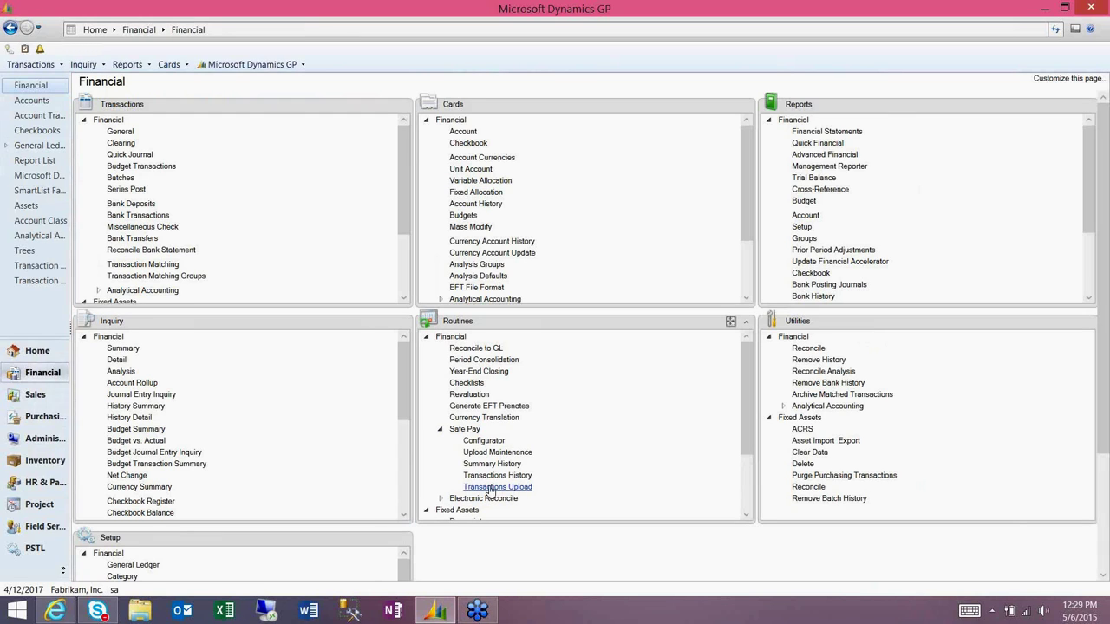
{"action": "left_click", "coordinate": [513, 489]}
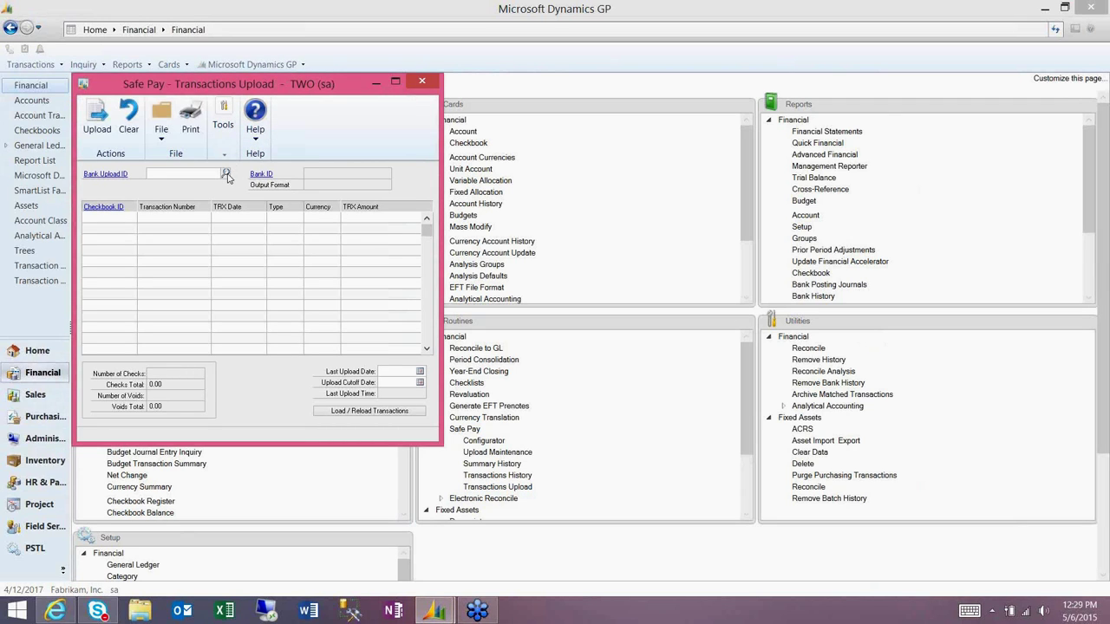
Step: Select UPTOWN TRUST as the bank upload ID and load its 5 checks totalling 6,760.23
{"action": "left_click", "coordinate": [225, 175]}
{"action": "double_click", "coordinate": [158, 270]}
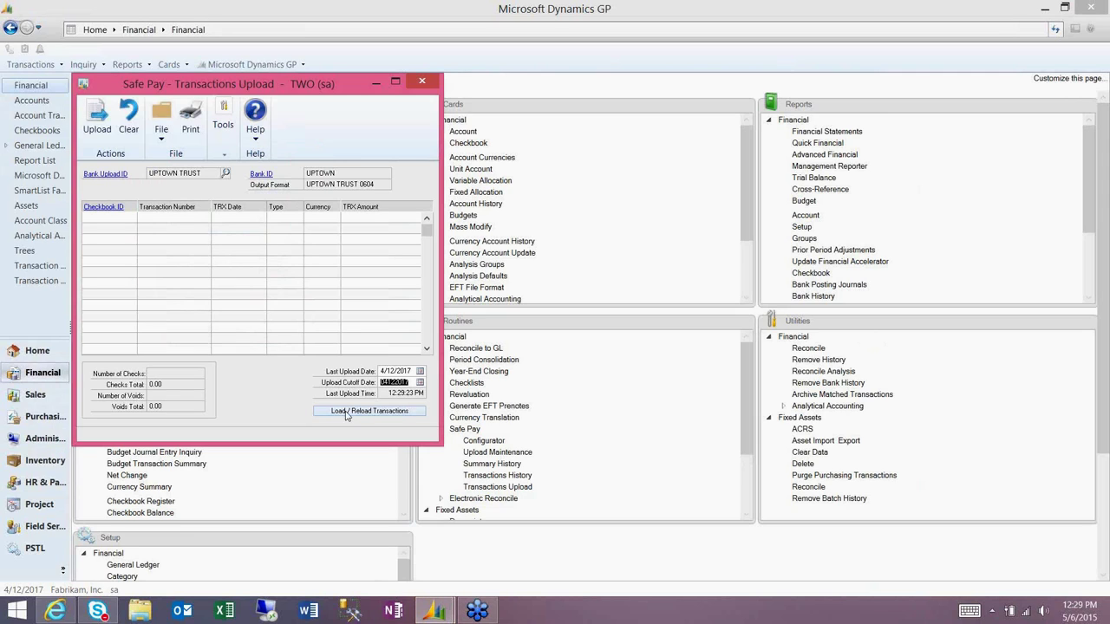
{"action": "left_click", "coordinate": [388, 414]}
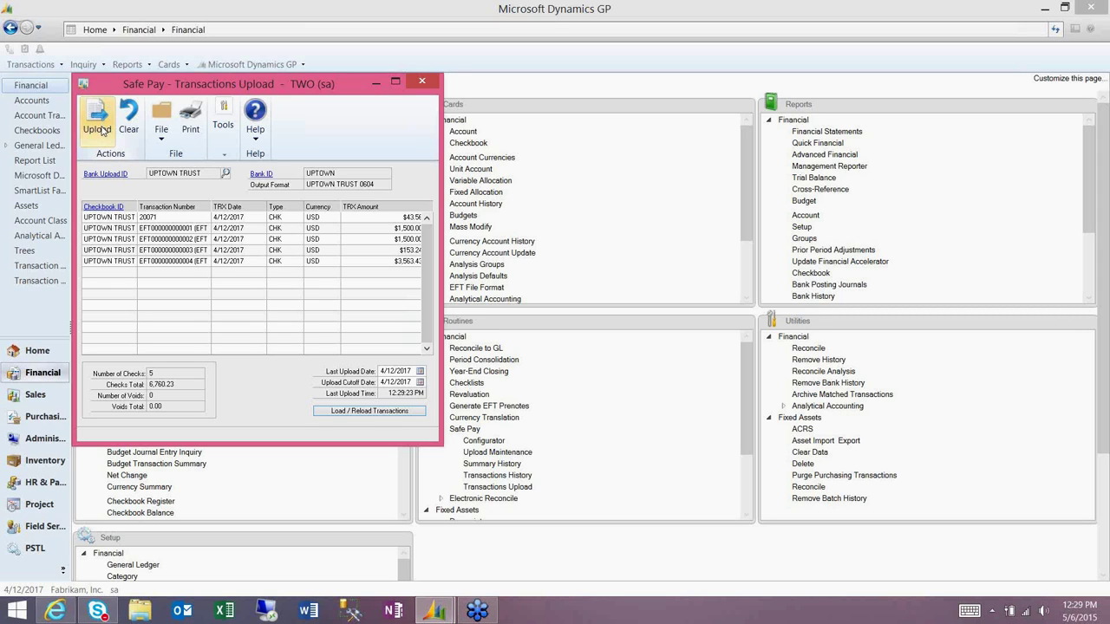
Step: Run the upload to create the SafePayUptown output file and reach the confirmation number prompt
{"action": "left_click", "coordinate": [99, 128]}
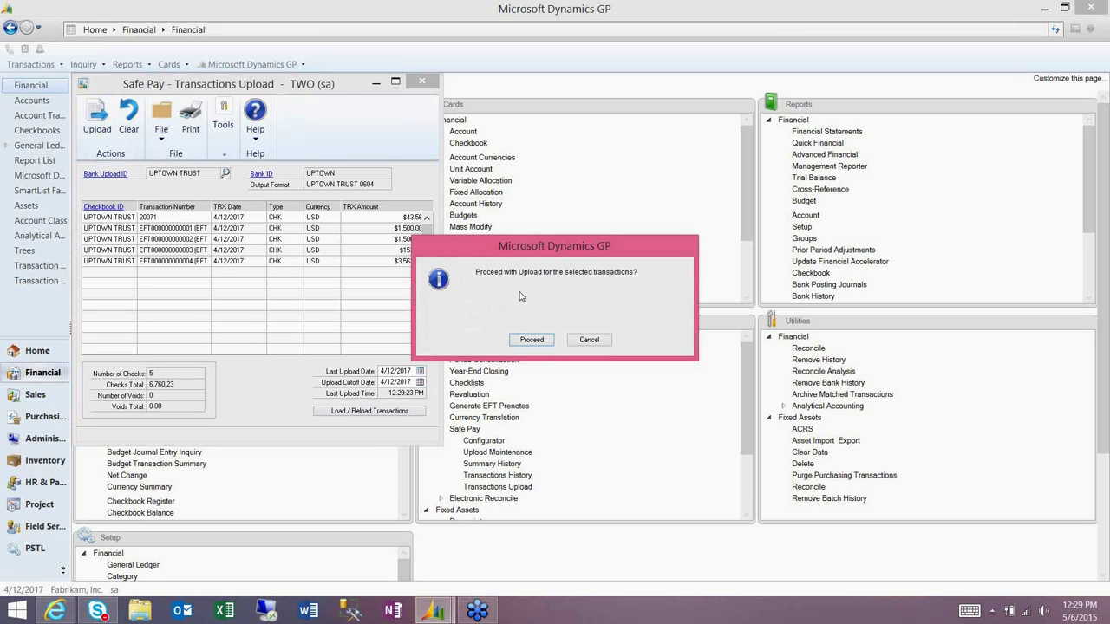
{"action": "left_click", "coordinate": [532, 339]}
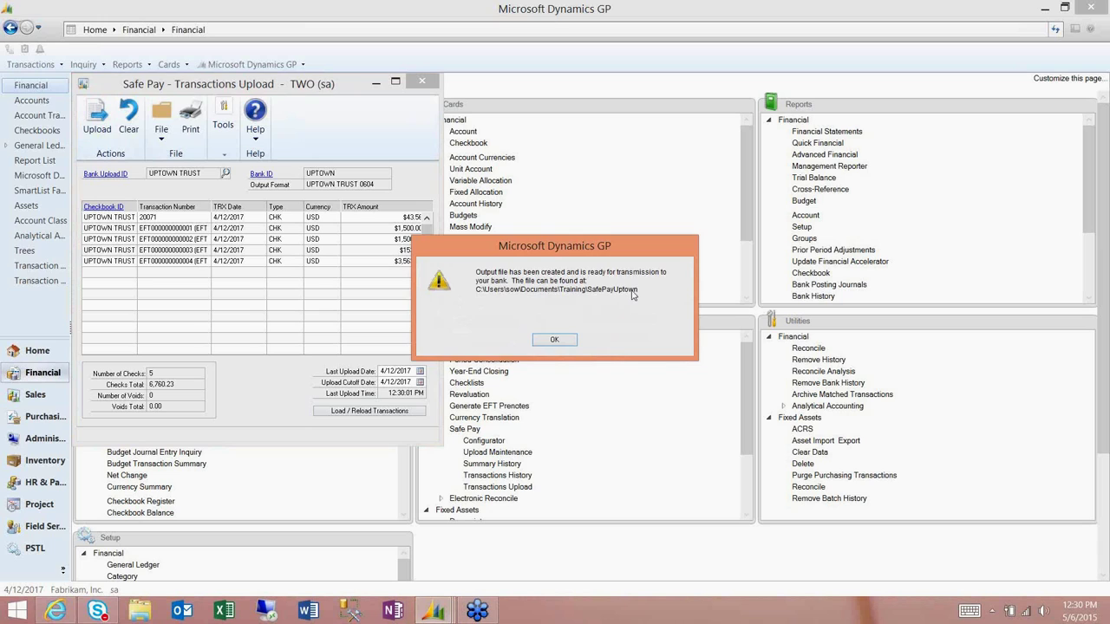
{"action": "left_click", "coordinate": [555, 340]}
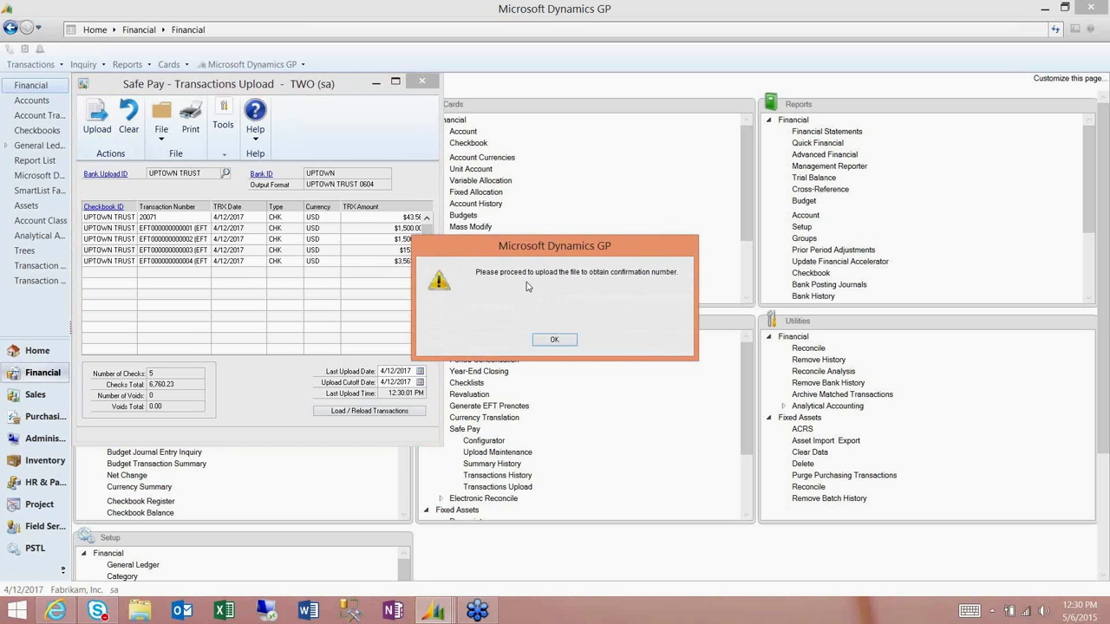
{"action": "left_click", "coordinate": [553, 341]}
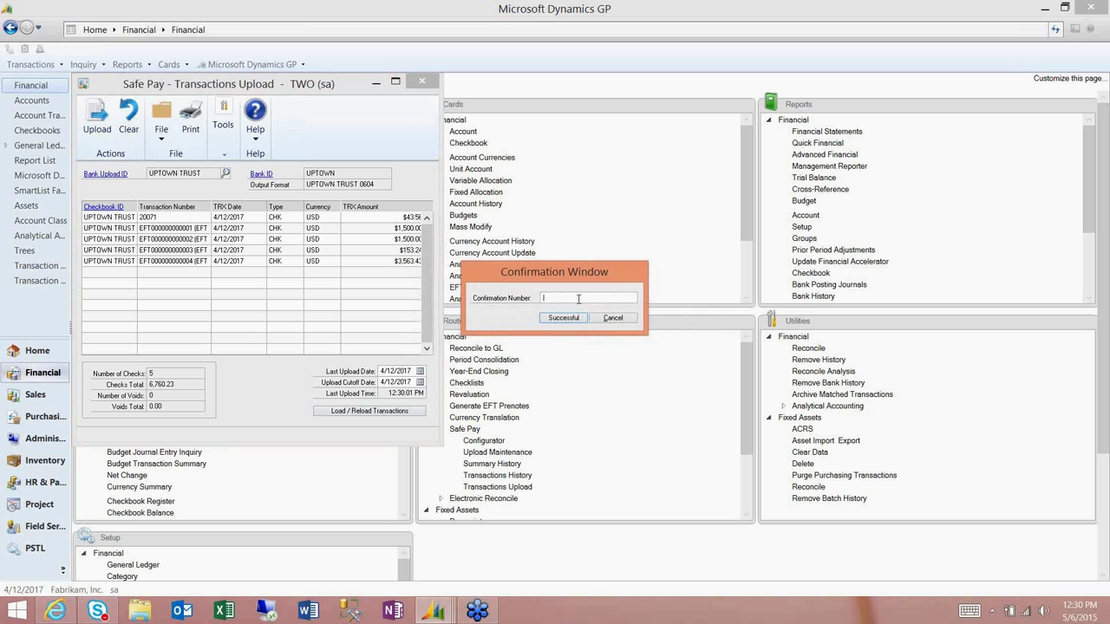
Step: In File Explorer, navigate to the Training folder inside Documents
{"action": "left_click", "coordinate": [136, 613]}
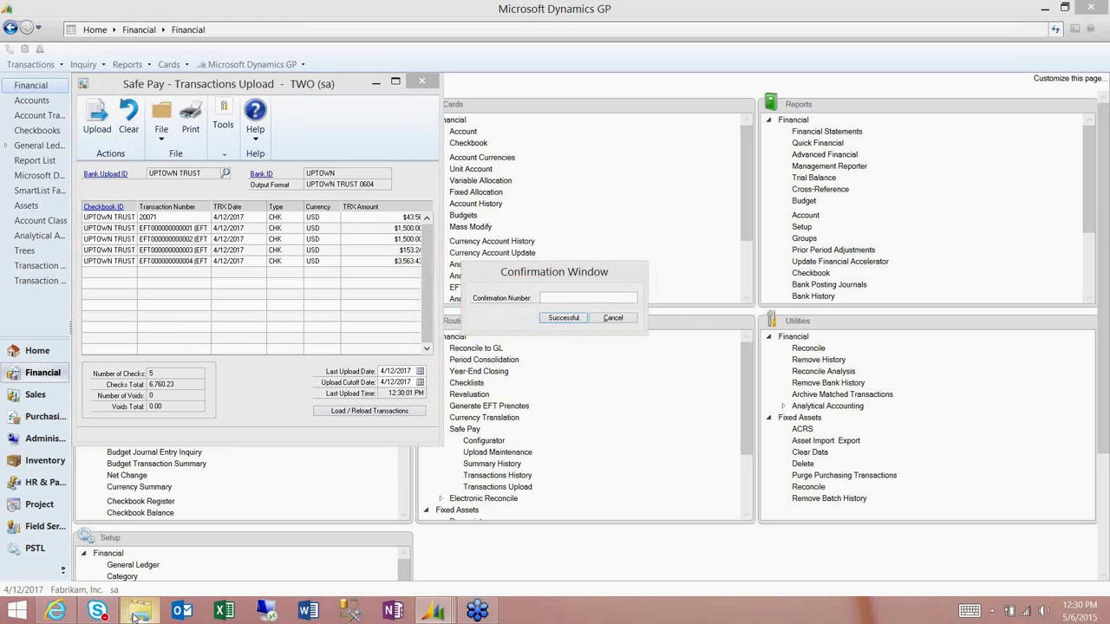
{"action": "double_click", "coordinate": [451, 191]}
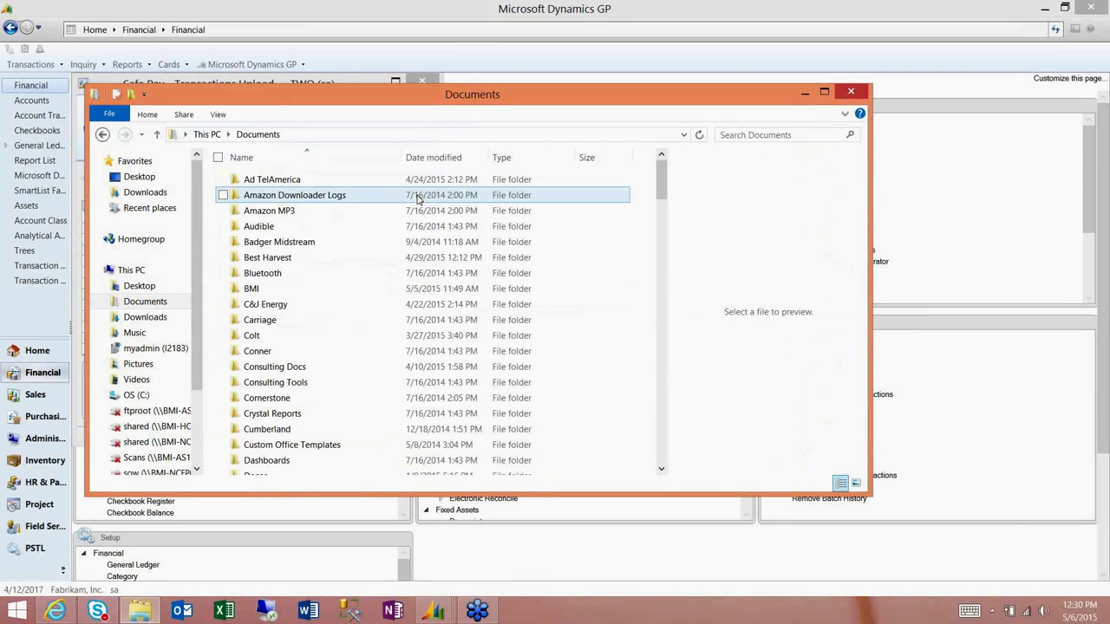
{"action": "key", "text": "t"}
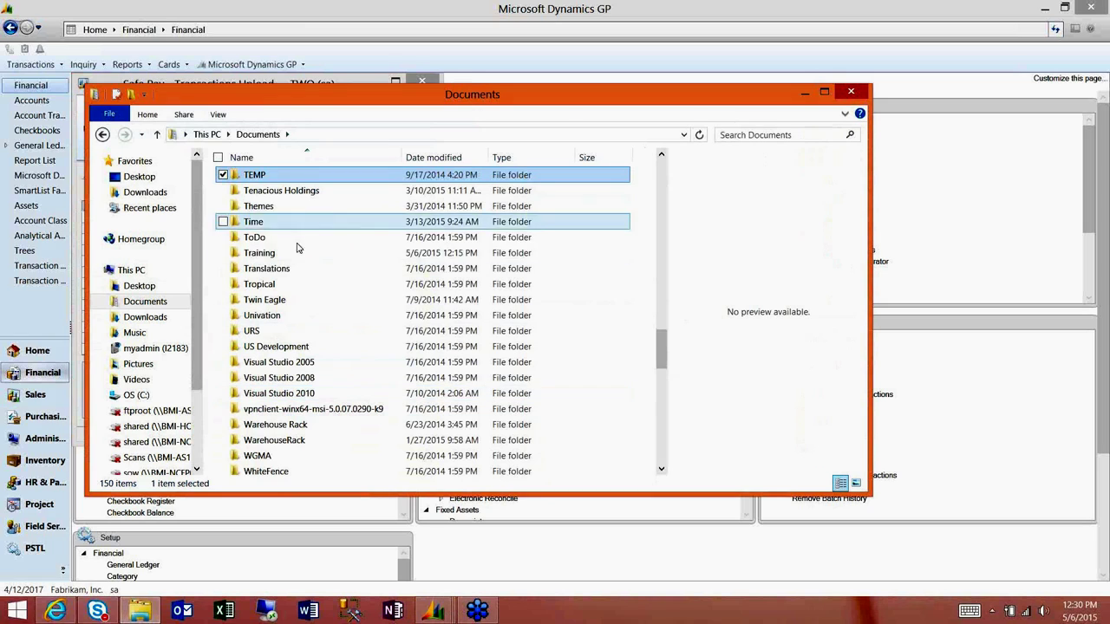
{"action": "left_click", "coordinate": [270, 254]}
{"action": "double_click", "coordinate": [271, 253]}
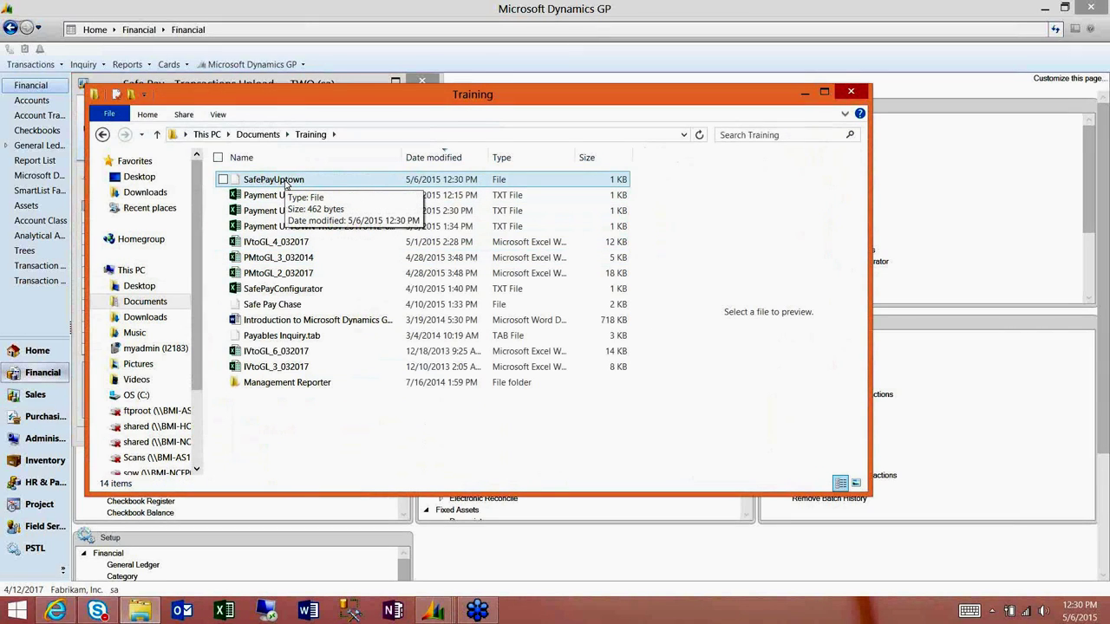
Step: Open SafePayUptown in Notepad to review its rows, then close Notepad and the Training window
{"action": "right_click", "coordinate": [285, 180]}
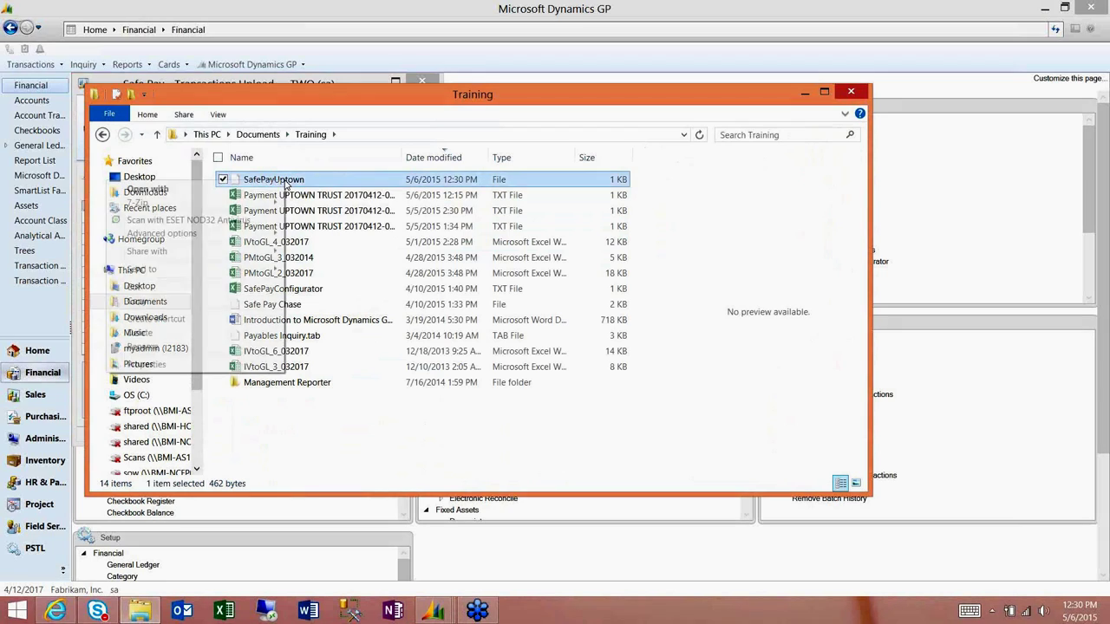
{"action": "left_click", "coordinate": [176, 193]}
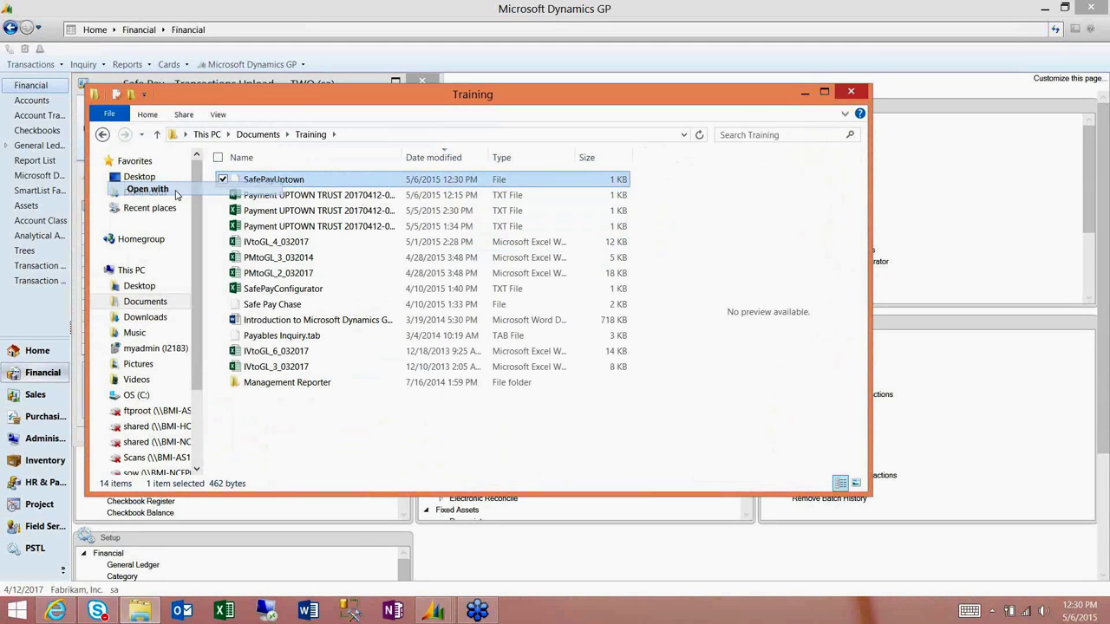
{"action": "left_click", "coordinate": [497, 433]}
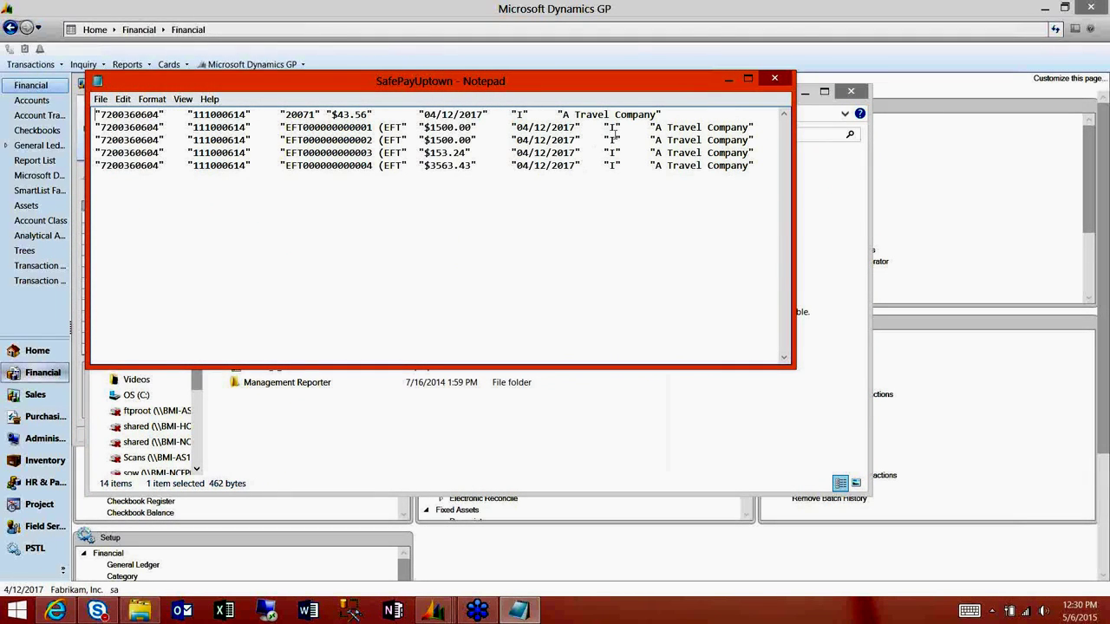
{"action": "left_click", "coordinate": [774, 78]}
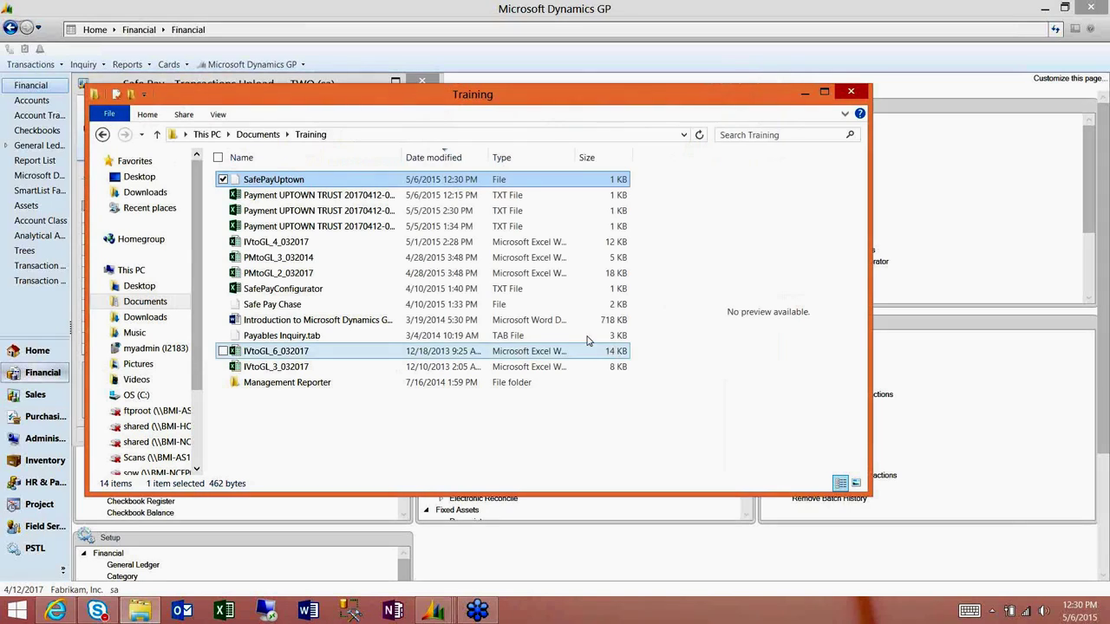
{"action": "left_click", "coordinate": [849, 90]}
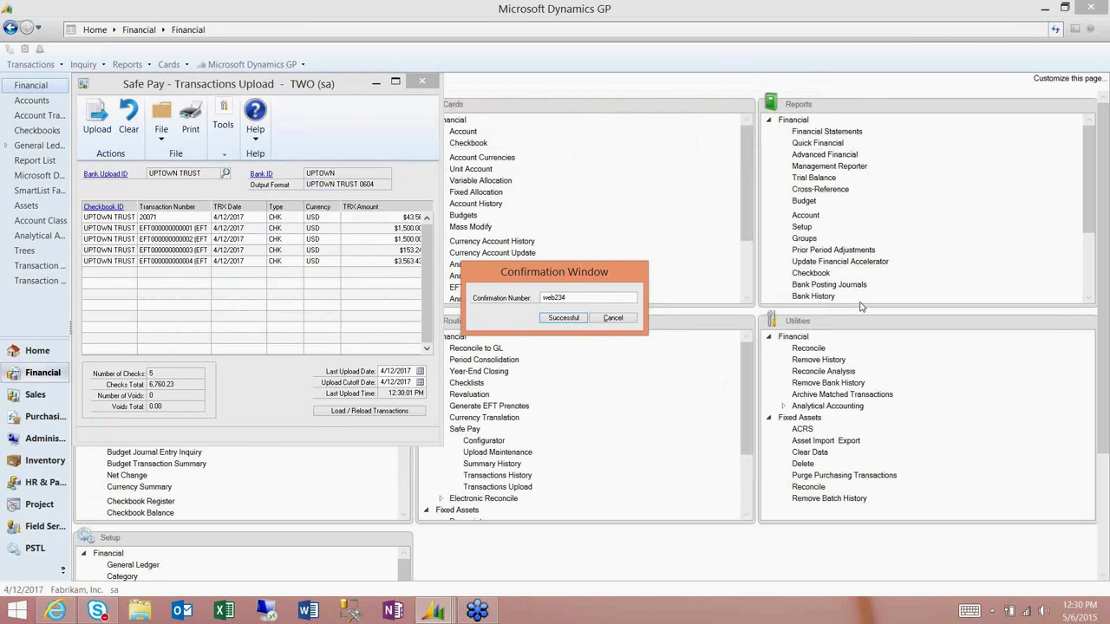
Step: Mark the upload successful and send the uploaded transactions report to screen instead of printer
{"action": "left_click", "coordinate": [562, 318]}
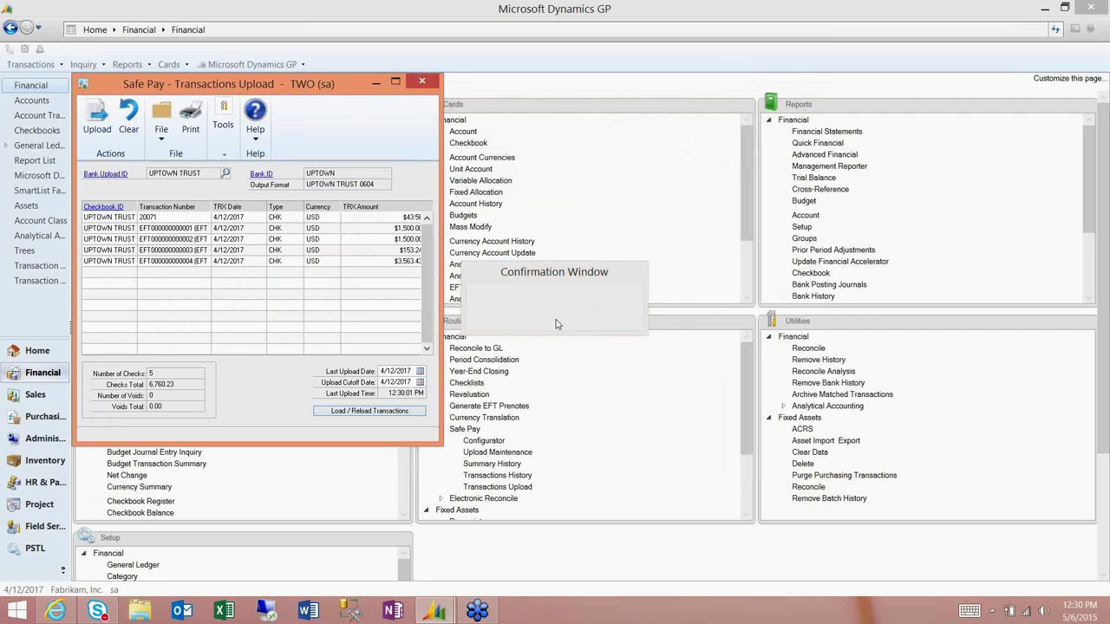
{"action": "left_click", "coordinate": [452, 303]}
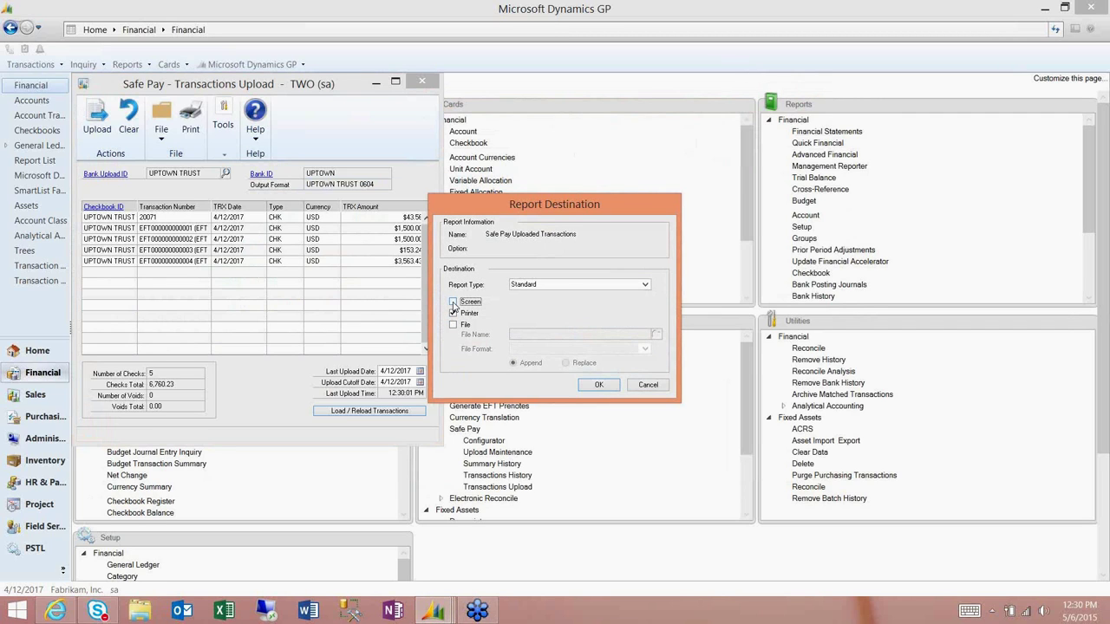
{"action": "left_click", "coordinate": [452, 302]}
{"action": "left_click", "coordinate": [452, 313]}
{"action": "left_click", "coordinate": [601, 385]}
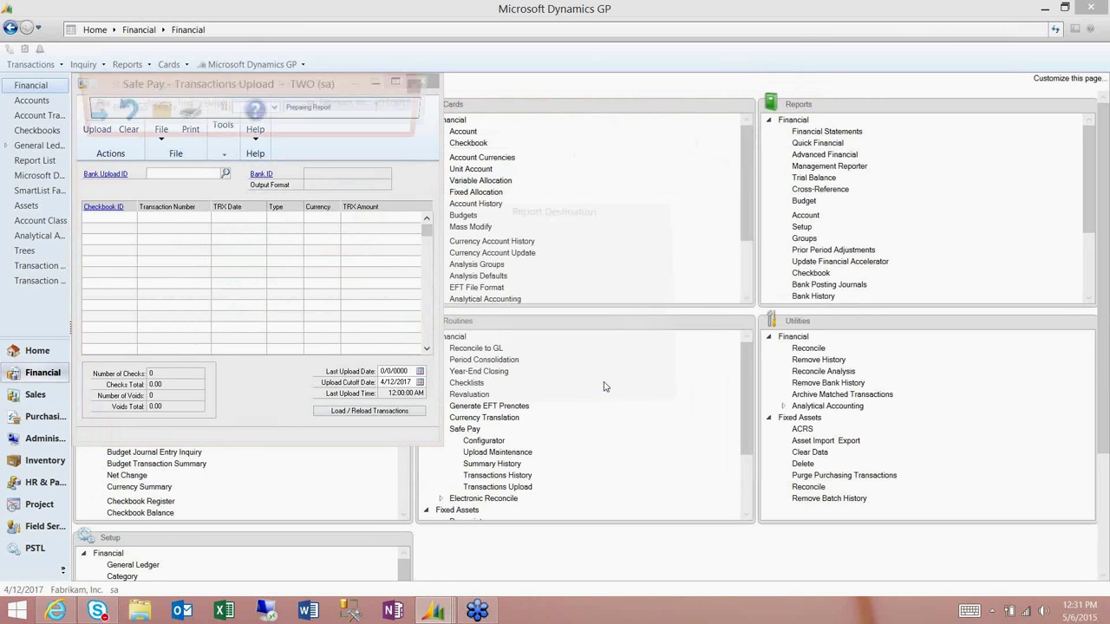
Step: Scroll through the Uploaded Transactions report of 5 checks totalling 6,760.23, then close it
{"action": "left_click_drag", "start_coordinate": [499, 371], "coordinate": [893, 343]}
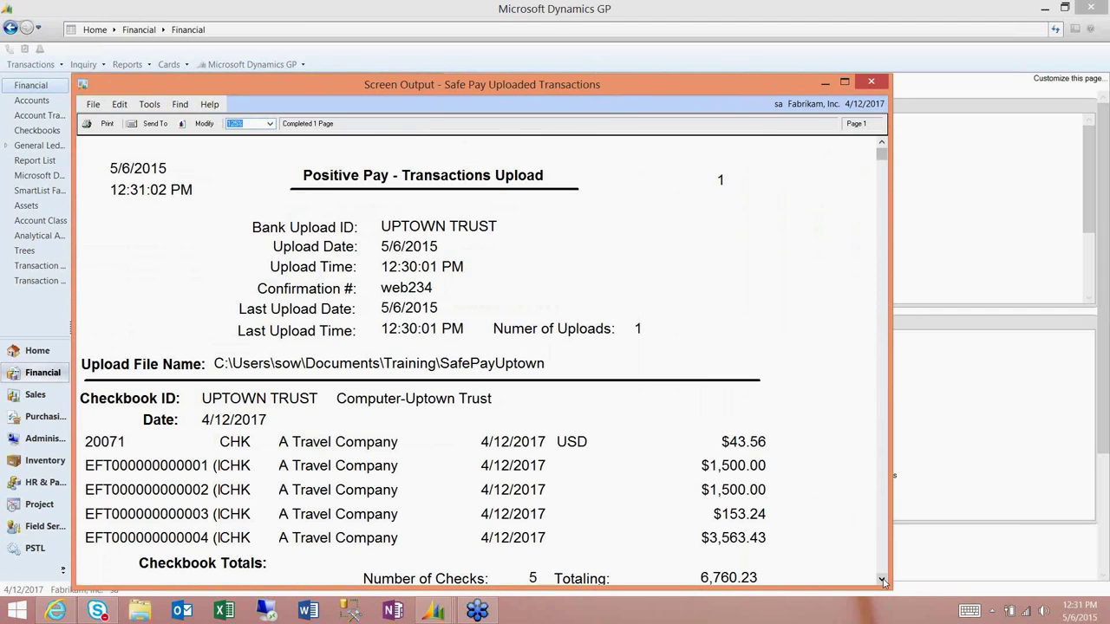
{"action": "left_click", "coordinate": [882, 580]}
{"action": "left_click", "coordinate": [882, 580]}
{"action": "left_click", "coordinate": [881, 580]}
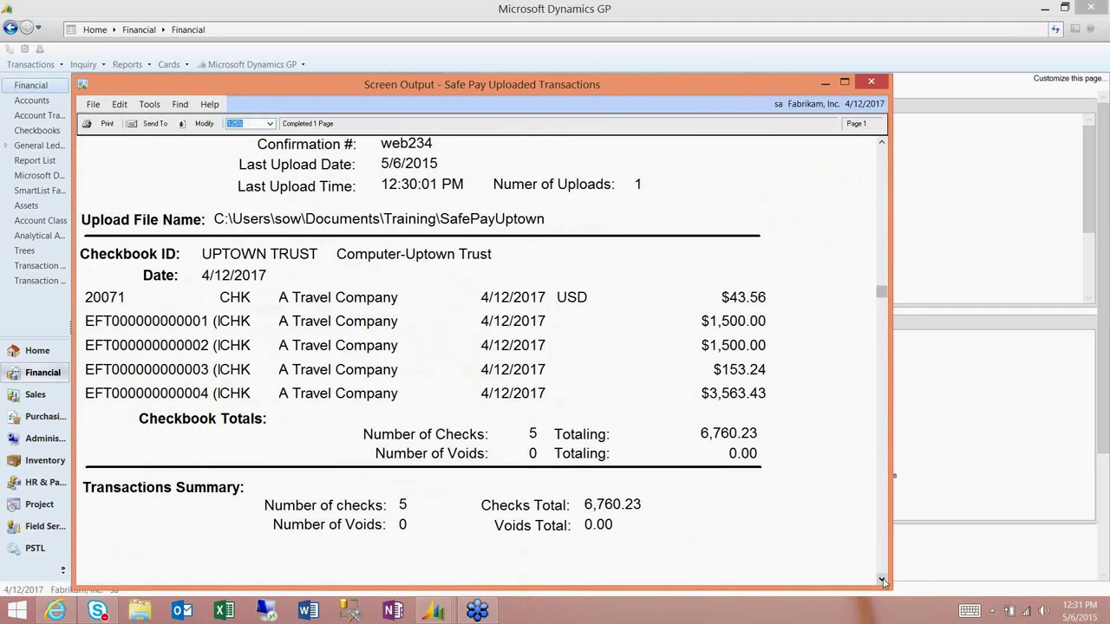
{"action": "left_click", "coordinate": [880, 143]}
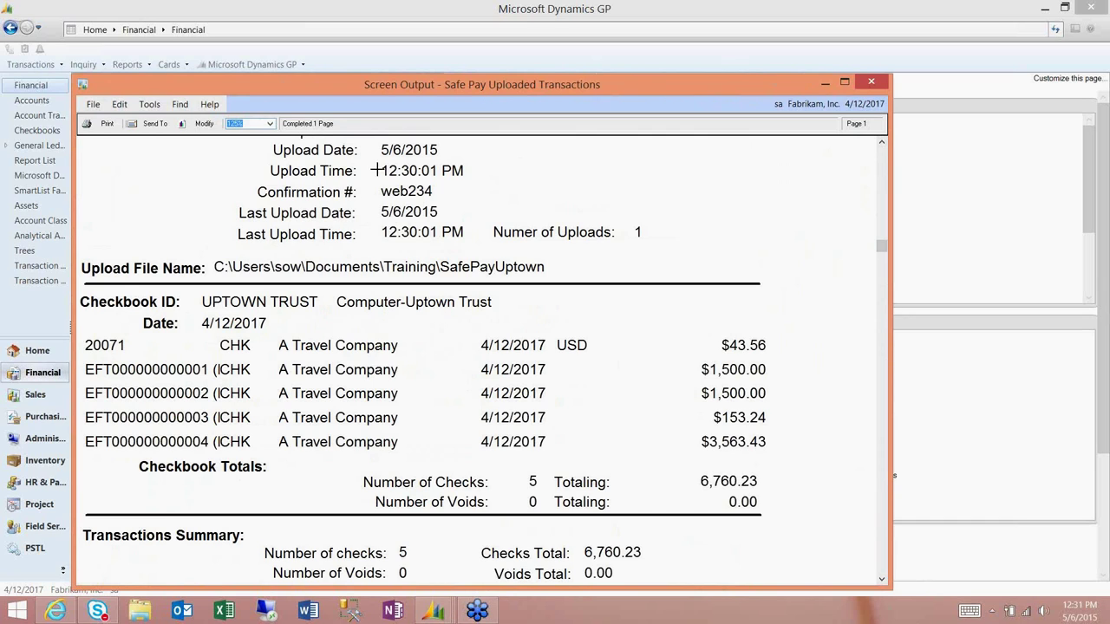
{"action": "left_click", "coordinate": [873, 82]}
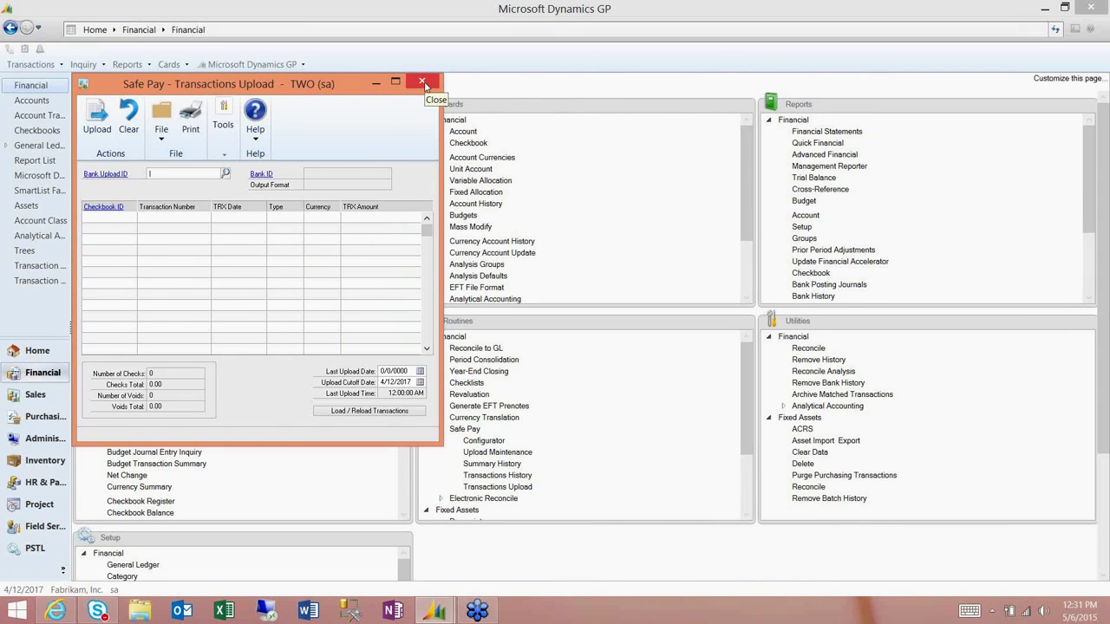
Step: Close Transactions Upload, then browse UPTOWN TRUST's 5/5/2015 and 5/6/2015 uploads in Transactions History
{"action": "left_click", "coordinate": [423, 83]}
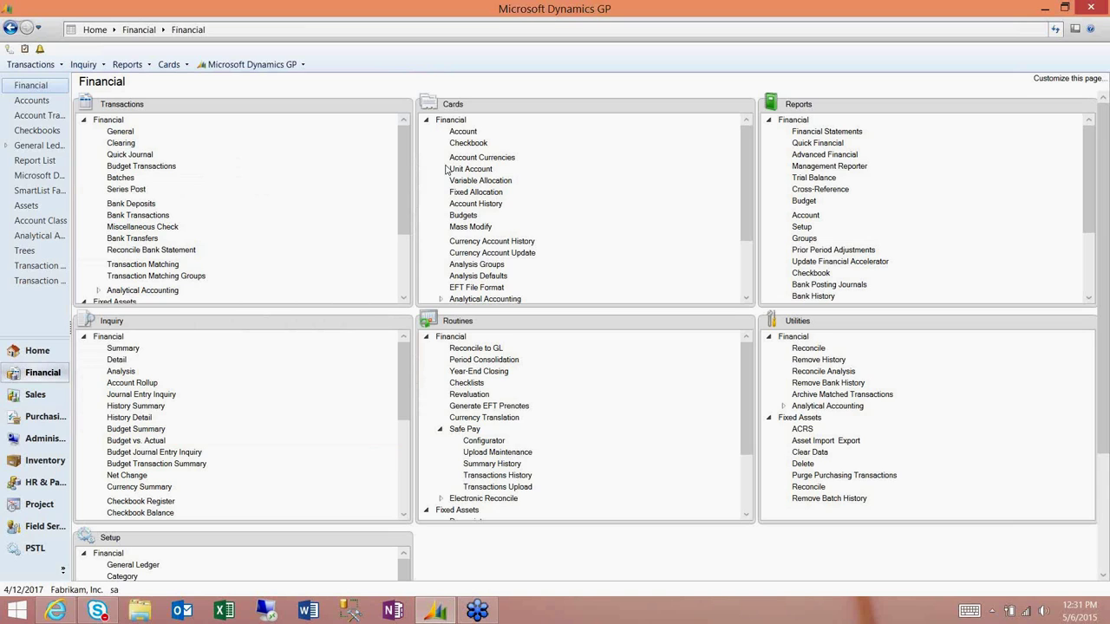
{"action": "left_click", "coordinate": [500, 476]}
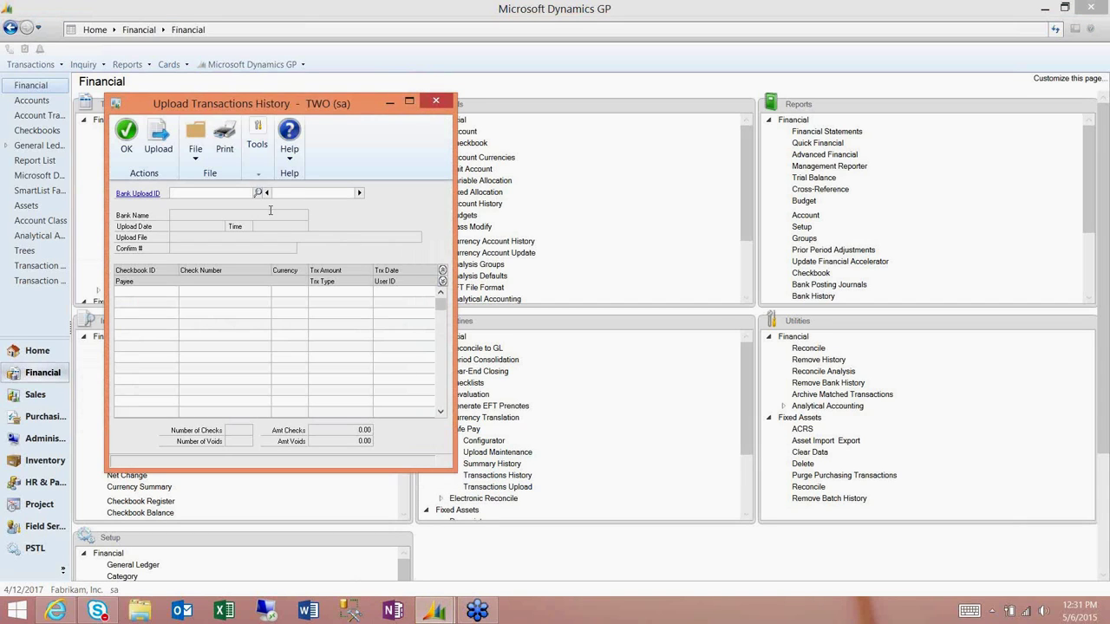
{"action": "left_click", "coordinate": [258, 193]}
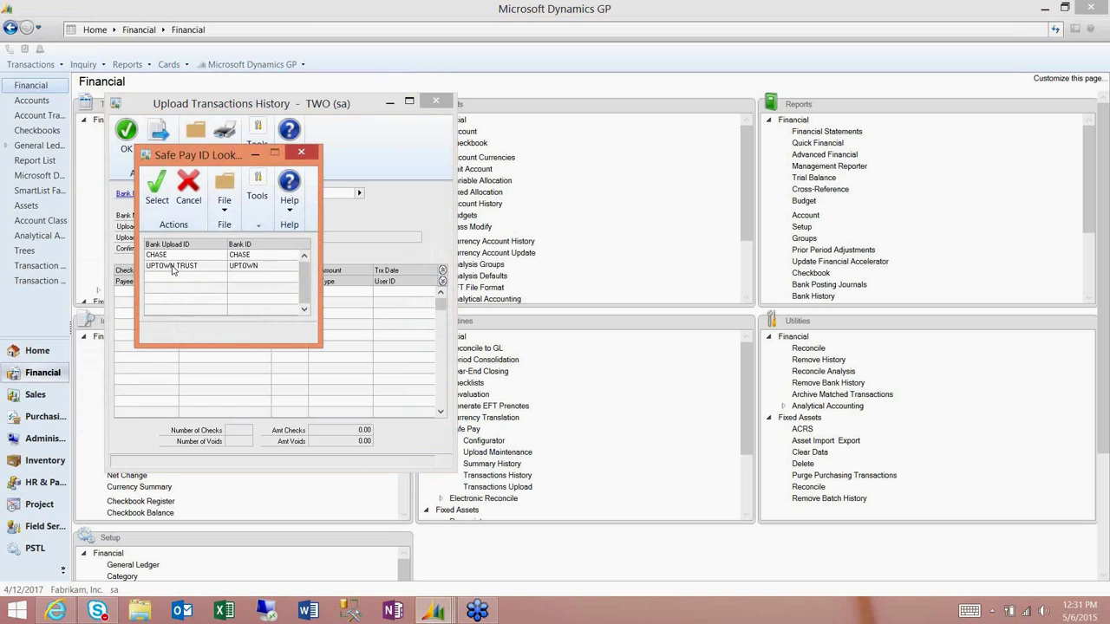
{"action": "double_click", "coordinate": [172, 267]}
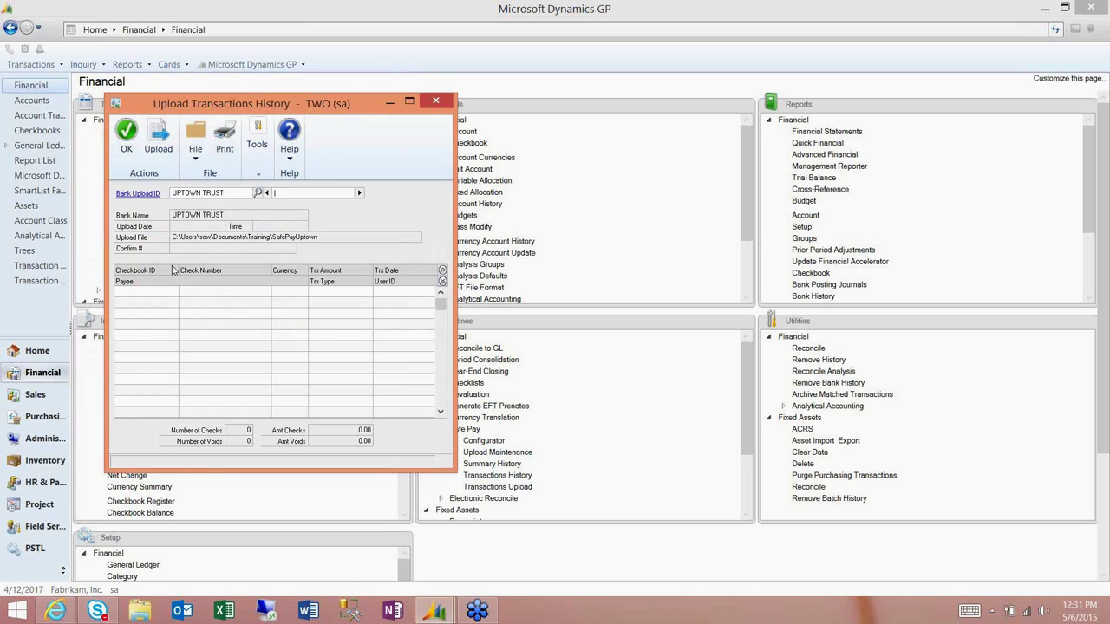
{"action": "left_click", "coordinate": [359, 194]}
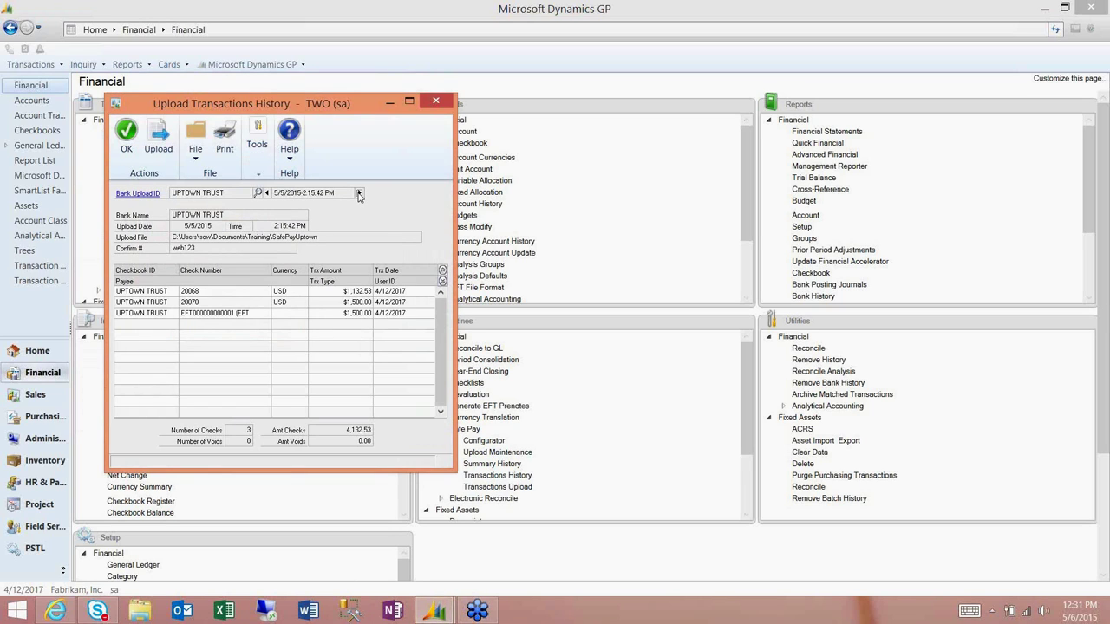
{"action": "left_click", "coordinate": [267, 193]}
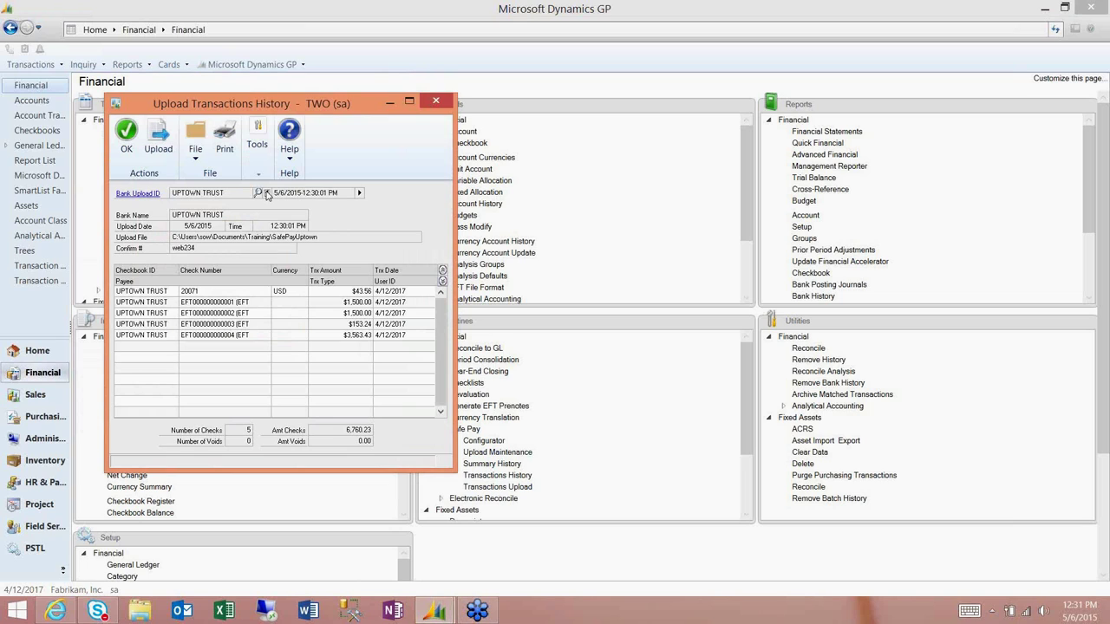
{"action": "left_click", "coordinate": [443, 103]}
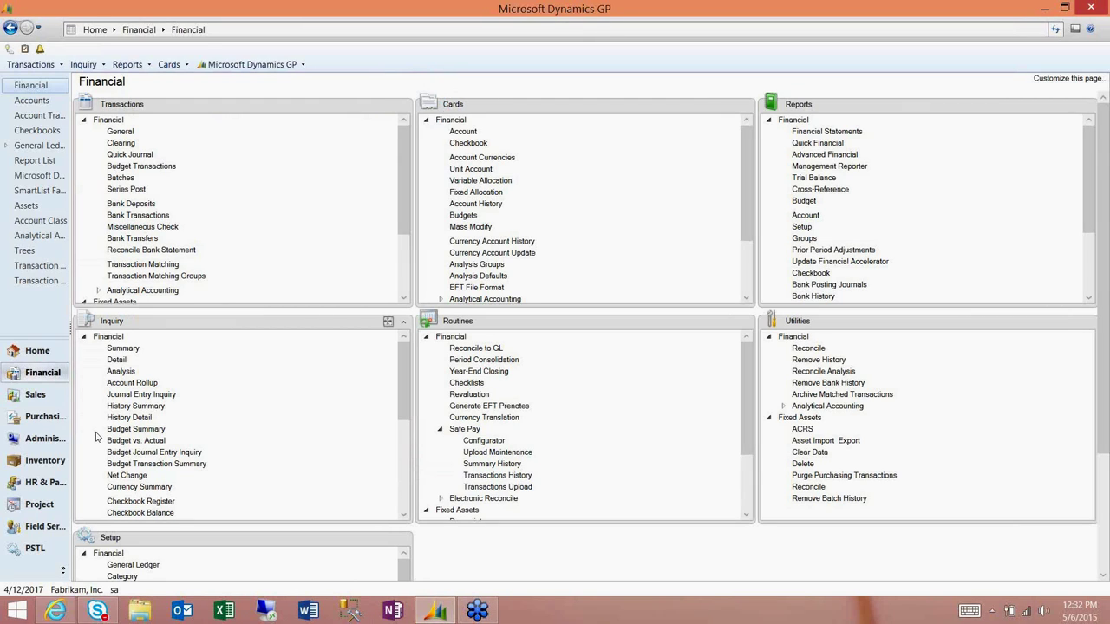
Step: View Administration's Company setup items with System collapsed, then switch to the Purchasing area
{"action": "left_click", "coordinate": [17, 442]}
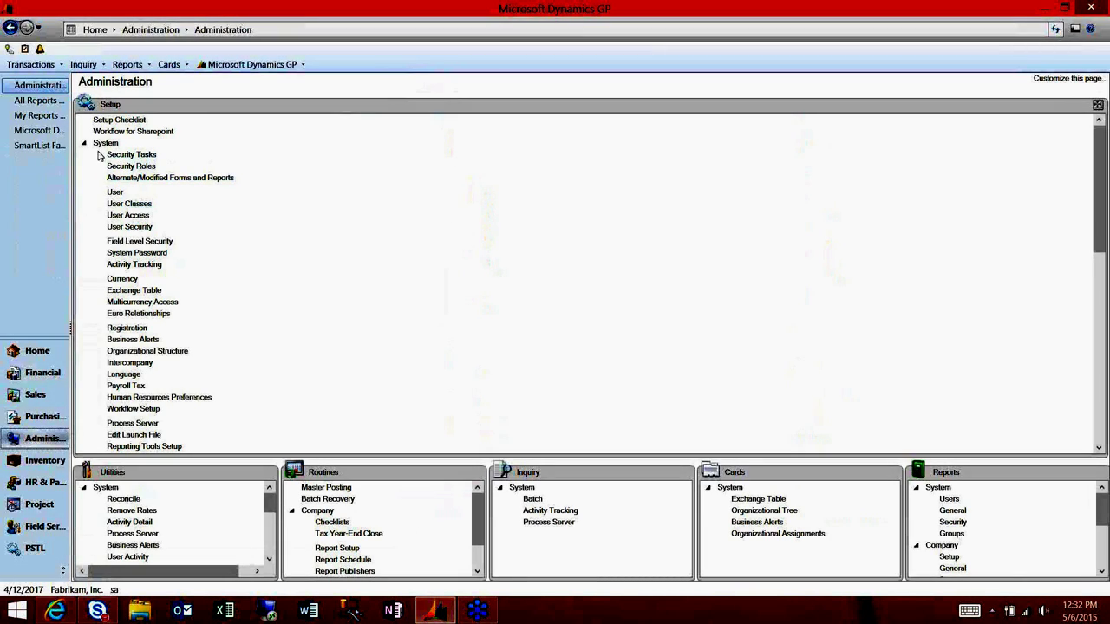
{"action": "left_click", "coordinate": [85, 143]}
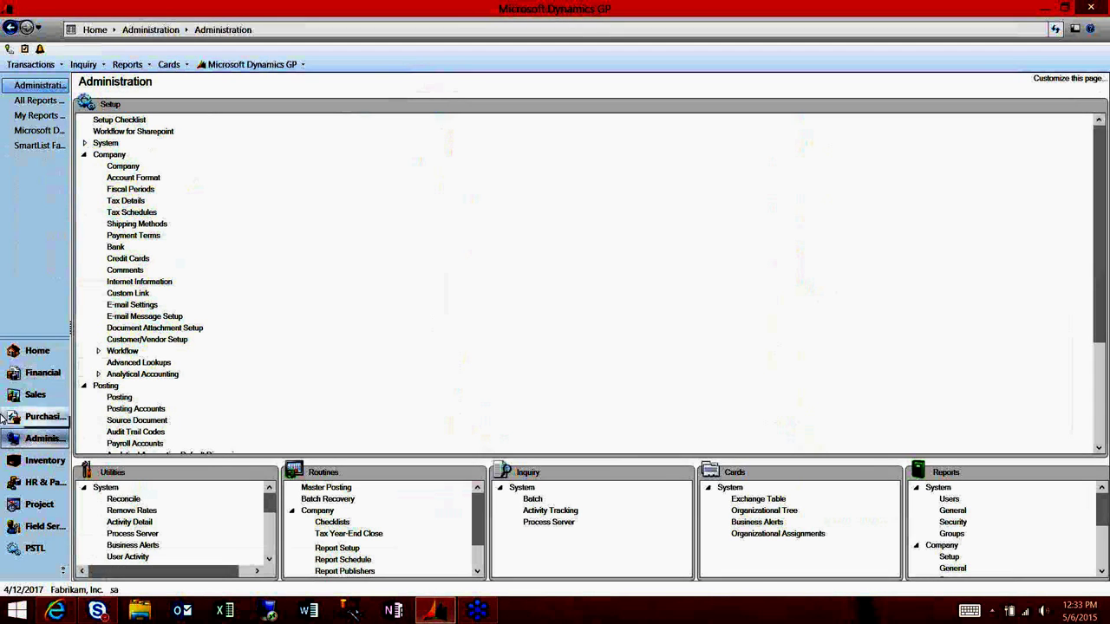
{"action": "left_click", "coordinate": [26, 417]}
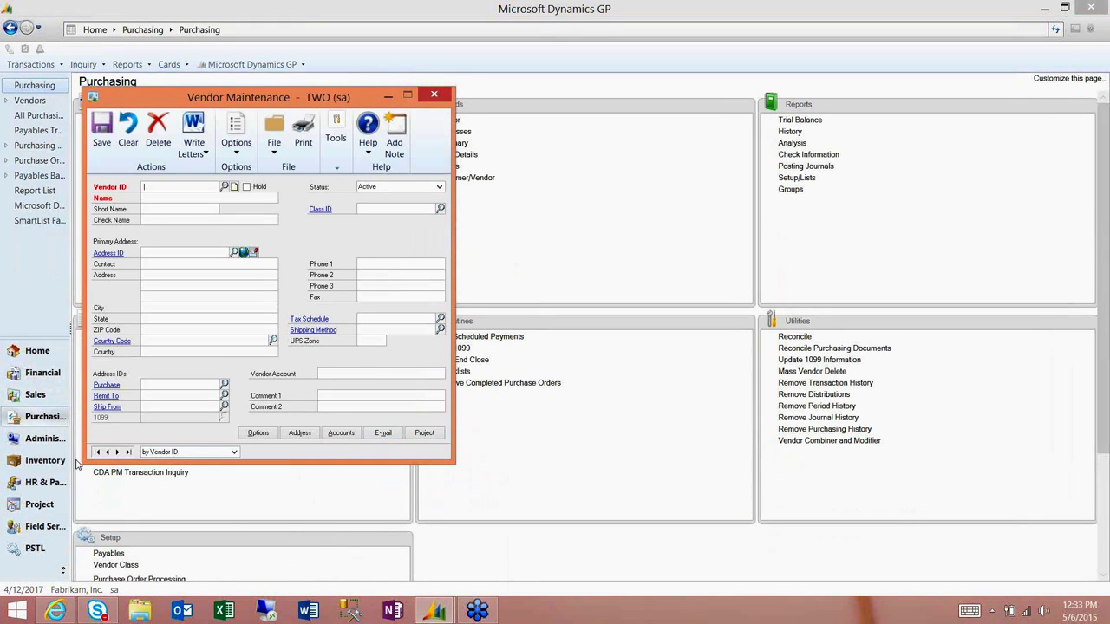
Step: Load A Travel Company's vendor record, review its PDF remittance e-mail options, then close both windows
{"action": "left_click", "coordinate": [97, 451]}
{"action": "left_click", "coordinate": [384, 433]}
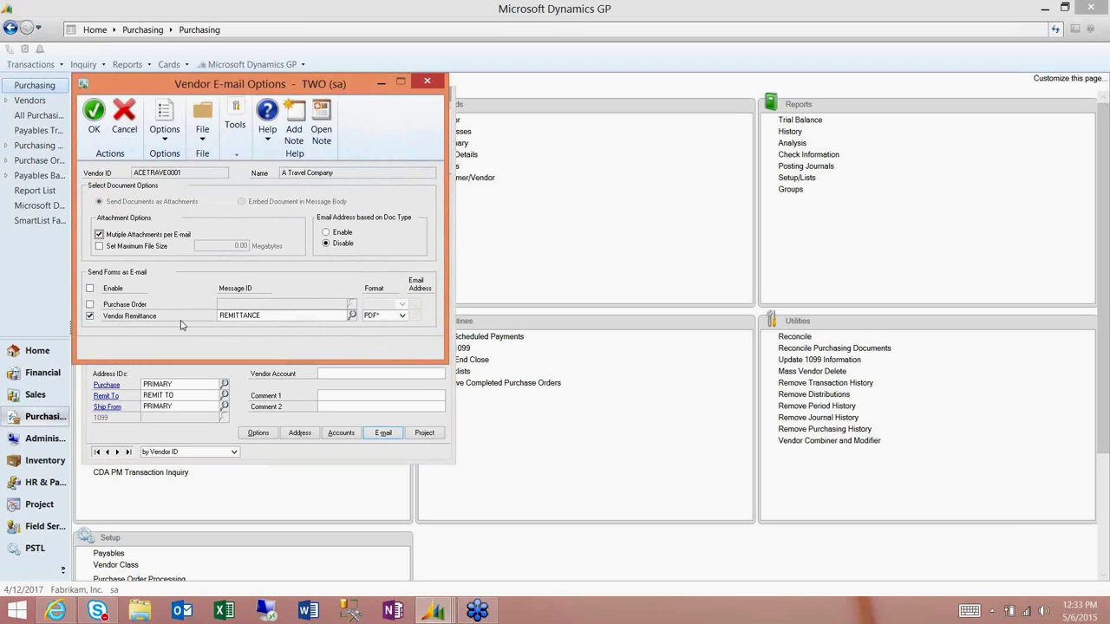
{"action": "left_click", "coordinate": [429, 83]}
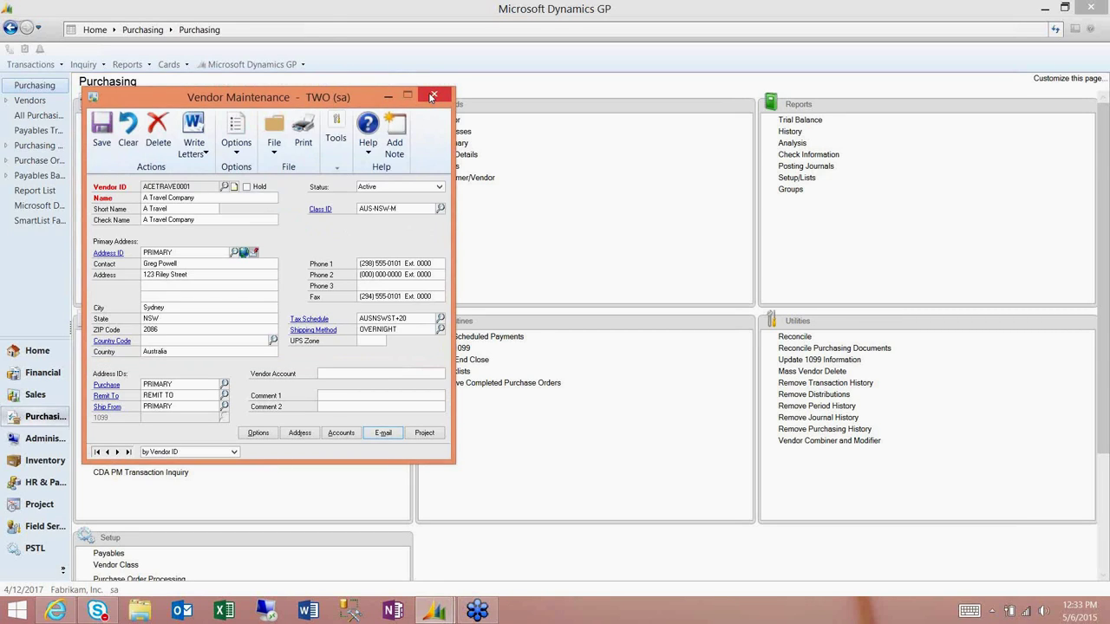
{"action": "left_click", "coordinate": [431, 96]}
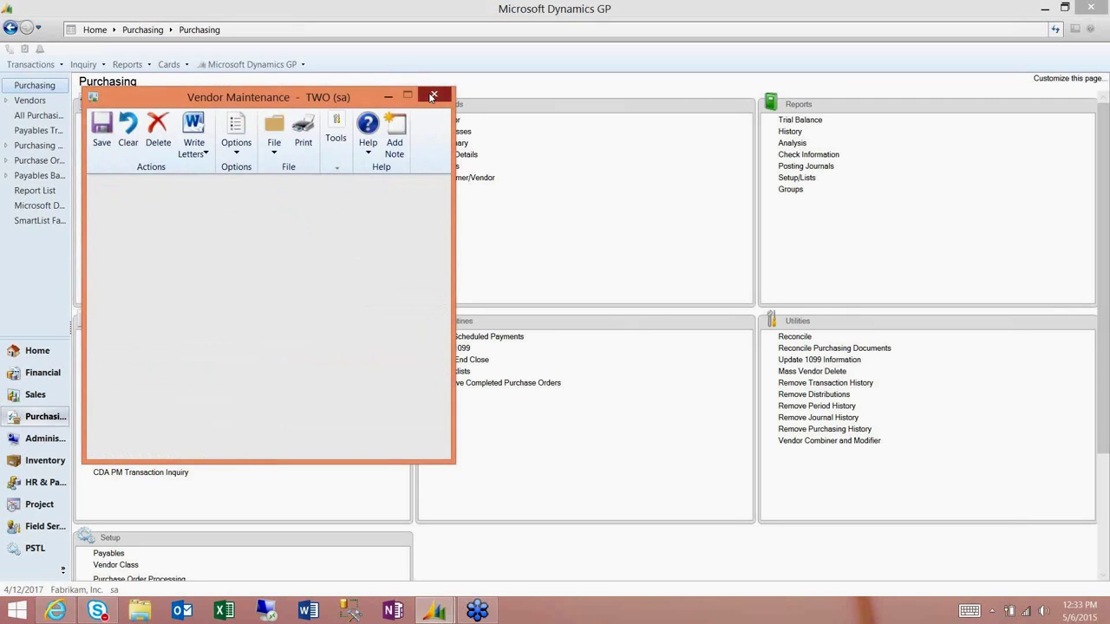
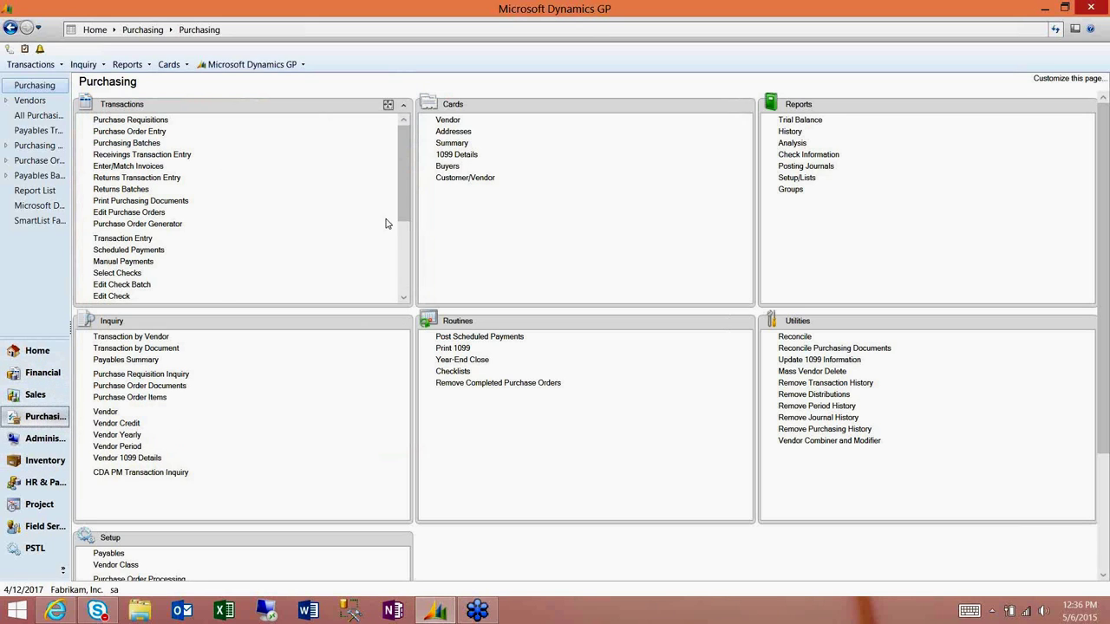
Step: Add a new payables check batch with Batch ID REMIT
{"action": "left_click_drag", "start_coordinate": [403, 192], "coordinate": [401, 240]}
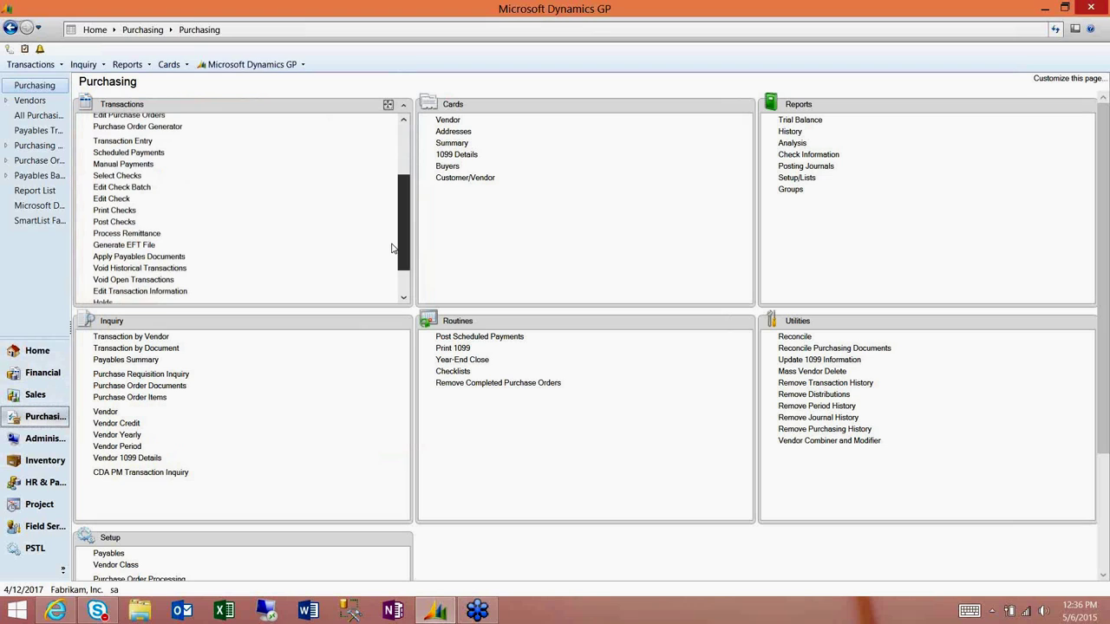
{"action": "left_click", "coordinate": [121, 187]}
{"action": "left_click", "coordinate": [233, 172]}
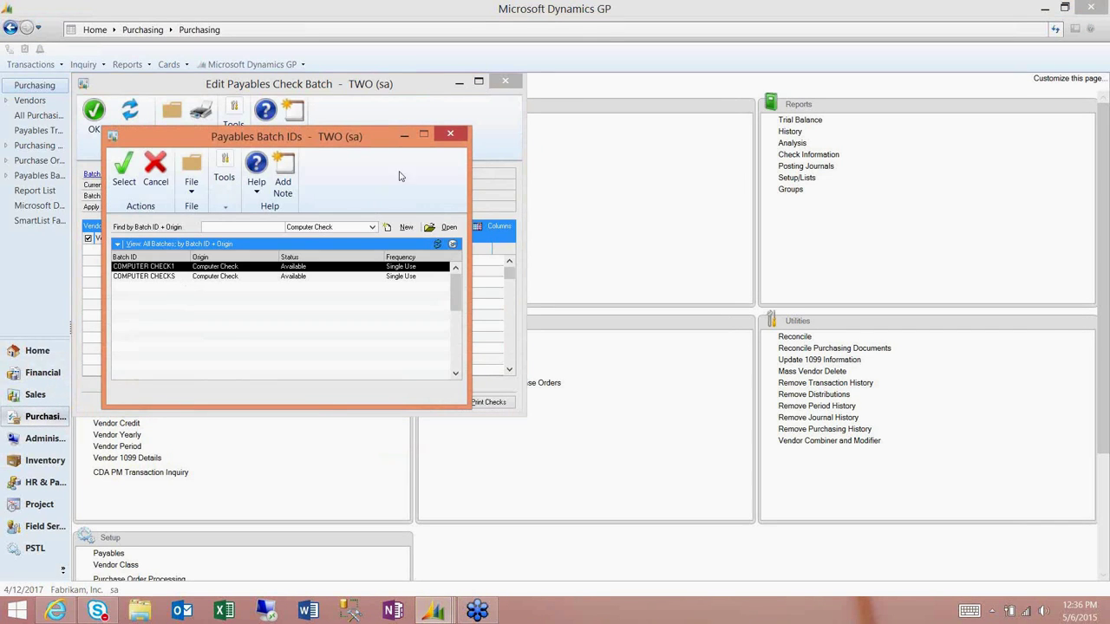
{"action": "left_click", "coordinate": [450, 134]}
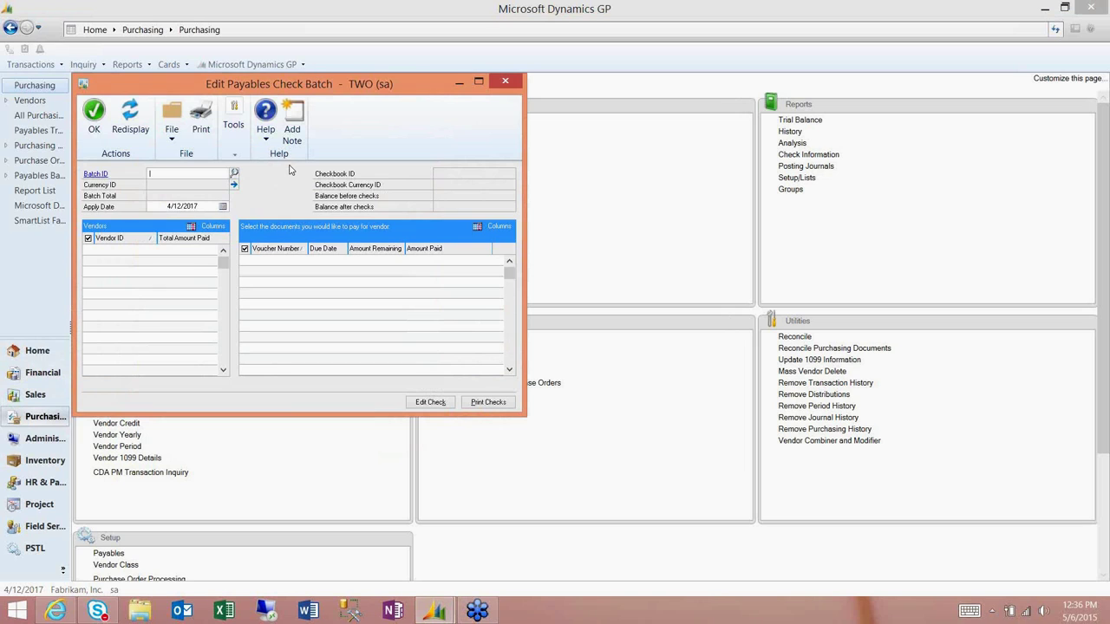
{"action": "type", "text": "REMIT"}
{"action": "key", "text": "Tab"}
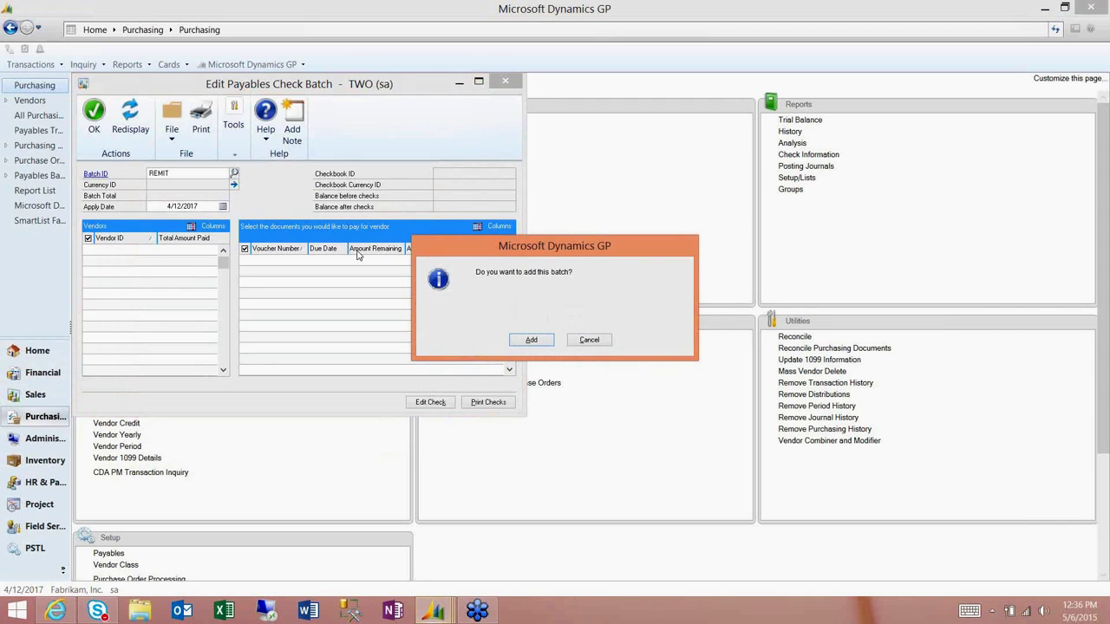
{"action": "left_click", "coordinate": [521, 339]}
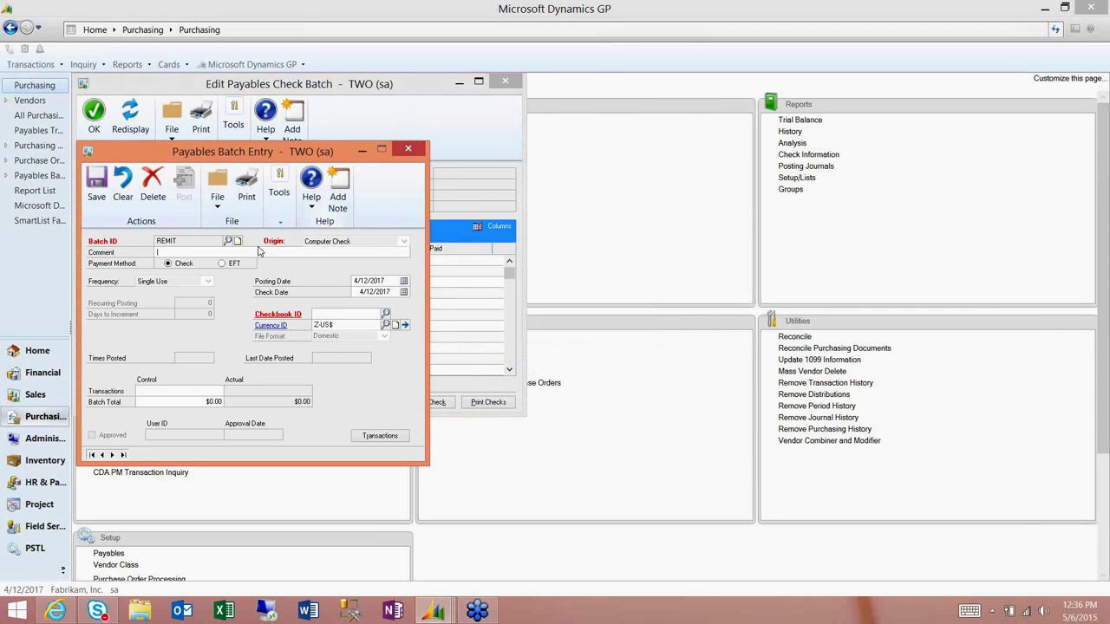
Step: Assign the UPTOWN TRUST checkbook to REMIT, set it to EFT, and save
{"action": "left_click", "coordinate": [386, 314]}
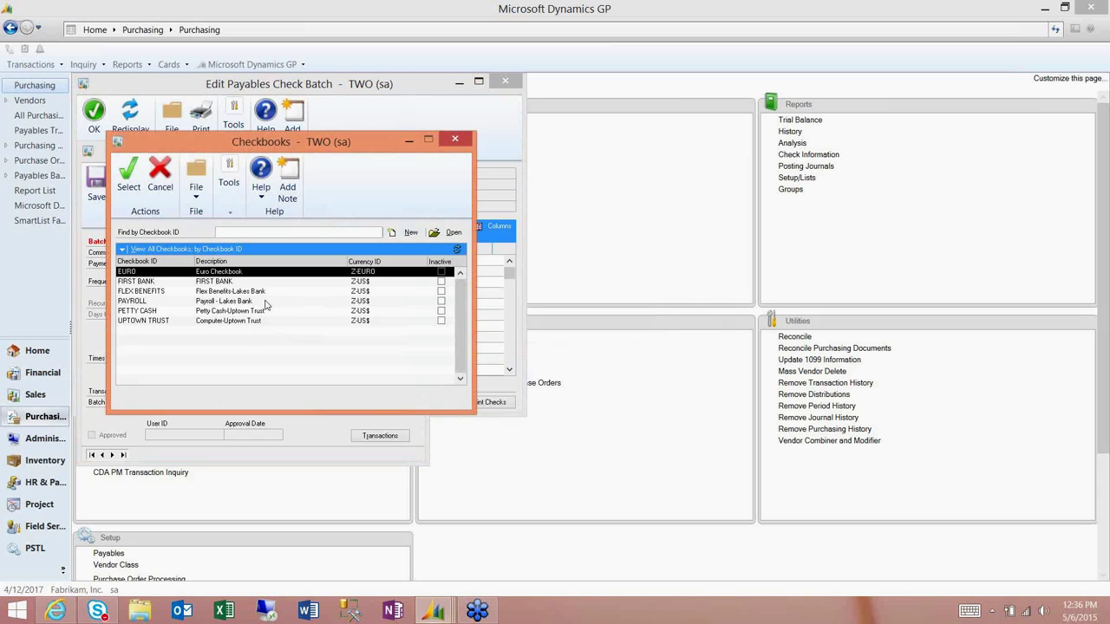
{"action": "double_click", "coordinate": [225, 321]}
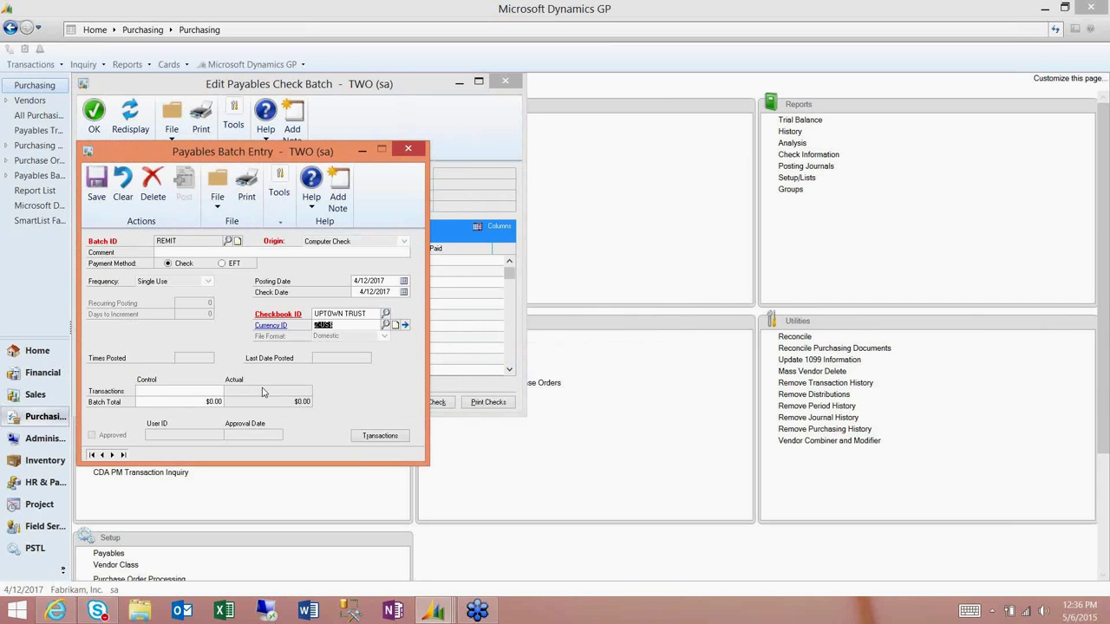
{"action": "left_click", "coordinate": [221, 264]}
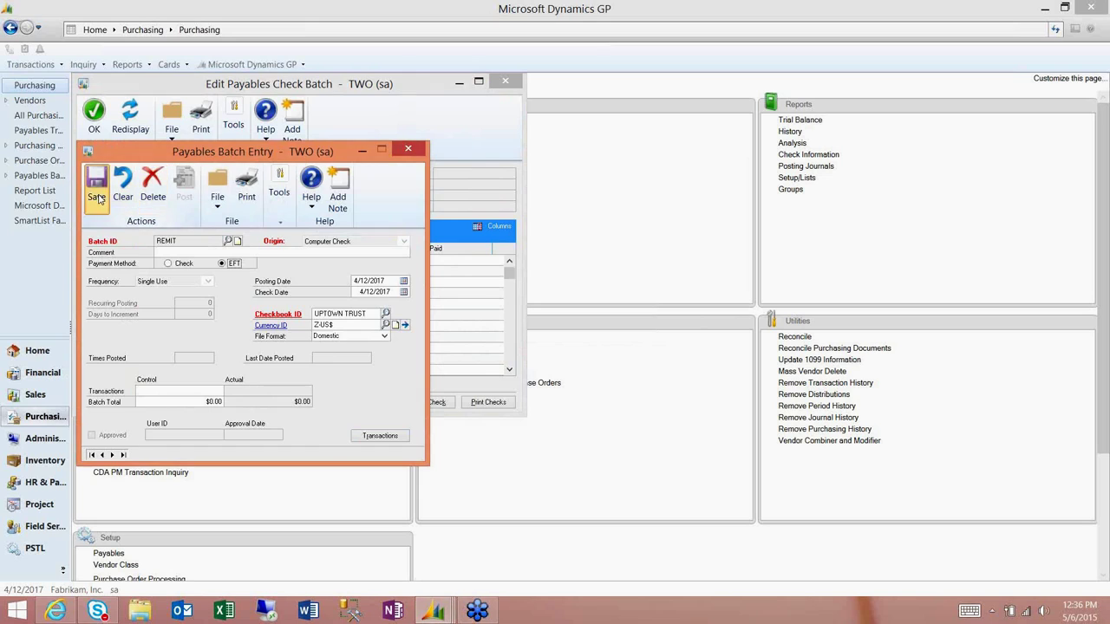
{"action": "left_click", "coordinate": [96, 184]}
Step: Try paying A Travel Company's two vouchers, dismiss the on-hold warnings, and close the editor
{"action": "left_click", "coordinate": [218, 240]}
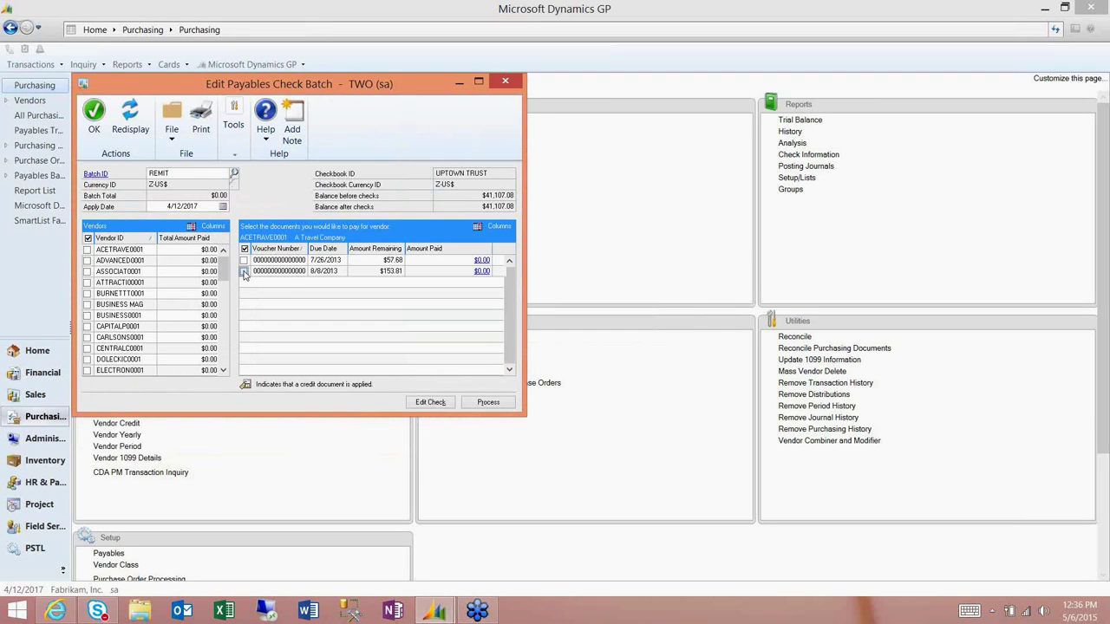
{"action": "left_click", "coordinate": [247, 271]}
{"action": "left_click", "coordinate": [550, 339]}
{"action": "left_click", "coordinate": [244, 260]}
{"action": "left_click", "coordinate": [555, 340]}
{"action": "left_click", "coordinate": [506, 83]}
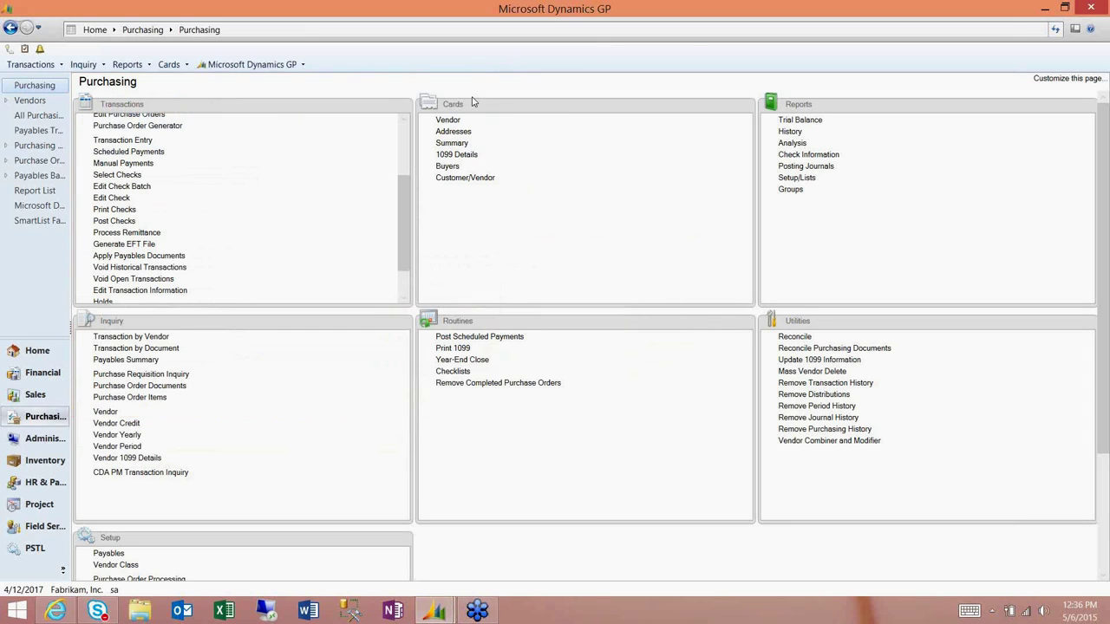
Step: Start a manual check in batch REMIT payable to vendor A Travel Company
{"action": "left_click", "coordinate": [115, 199]}
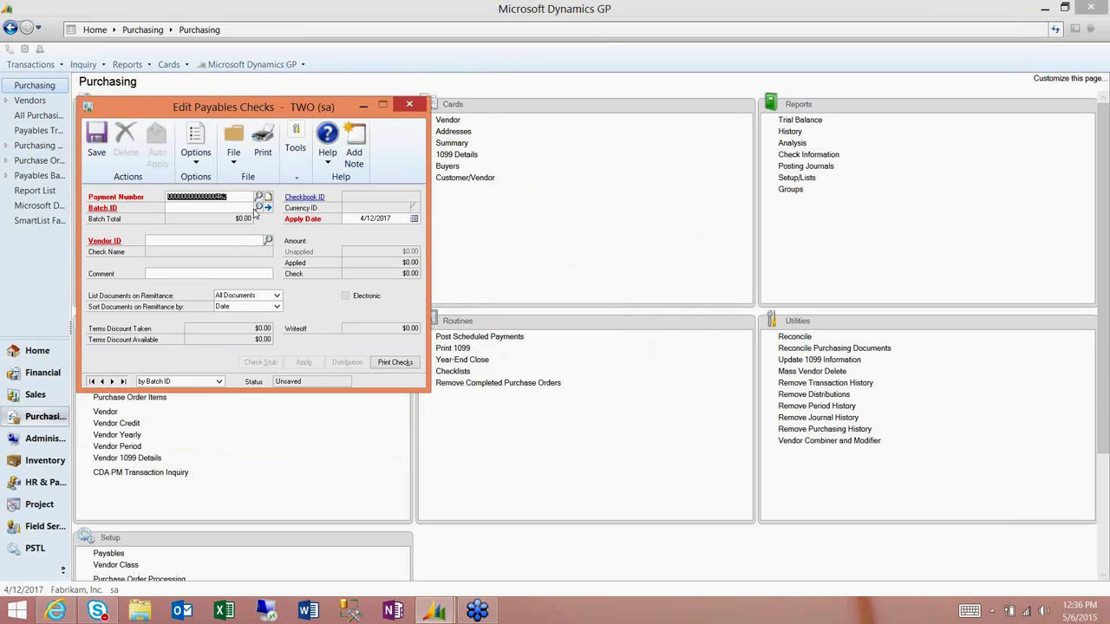
{"action": "left_click", "coordinate": [258, 208]}
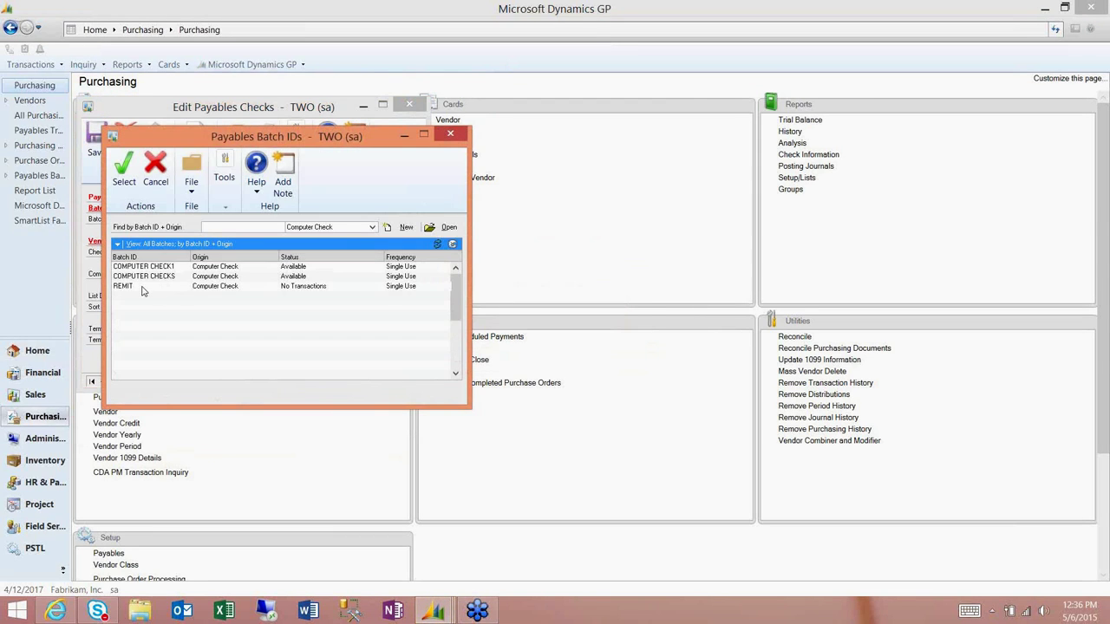
{"action": "double_click", "coordinate": [173, 289]}
{"action": "left_click", "coordinate": [268, 240]}
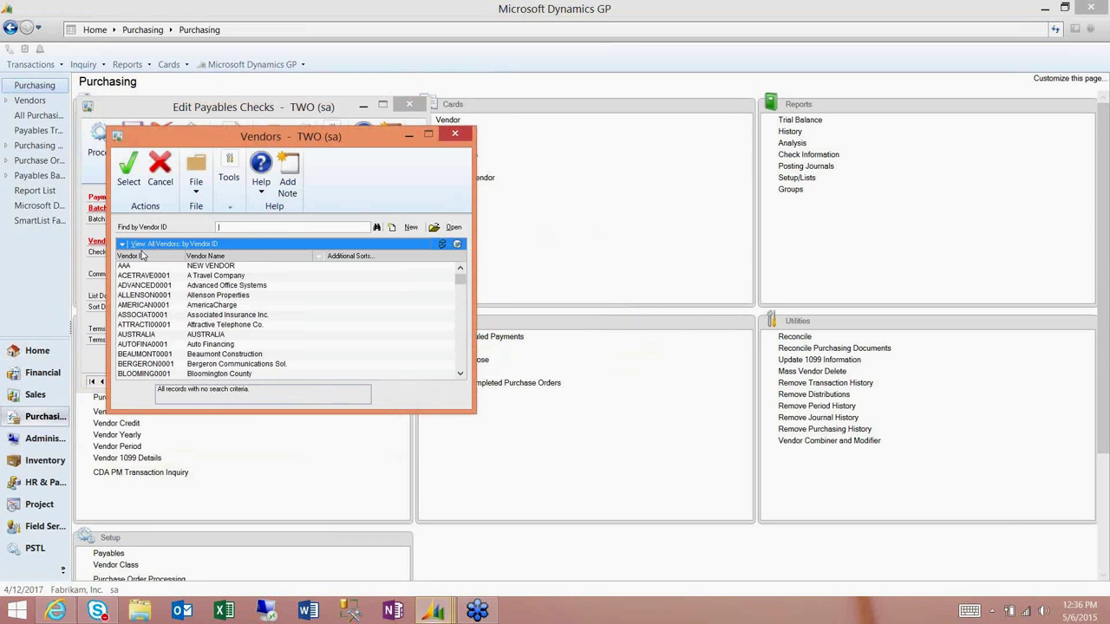
{"action": "double_click", "coordinate": [269, 278]}
Step: Enter a 500.00 unapplied amount, then process and save the payment
{"action": "left_click", "coordinate": [411, 252]}
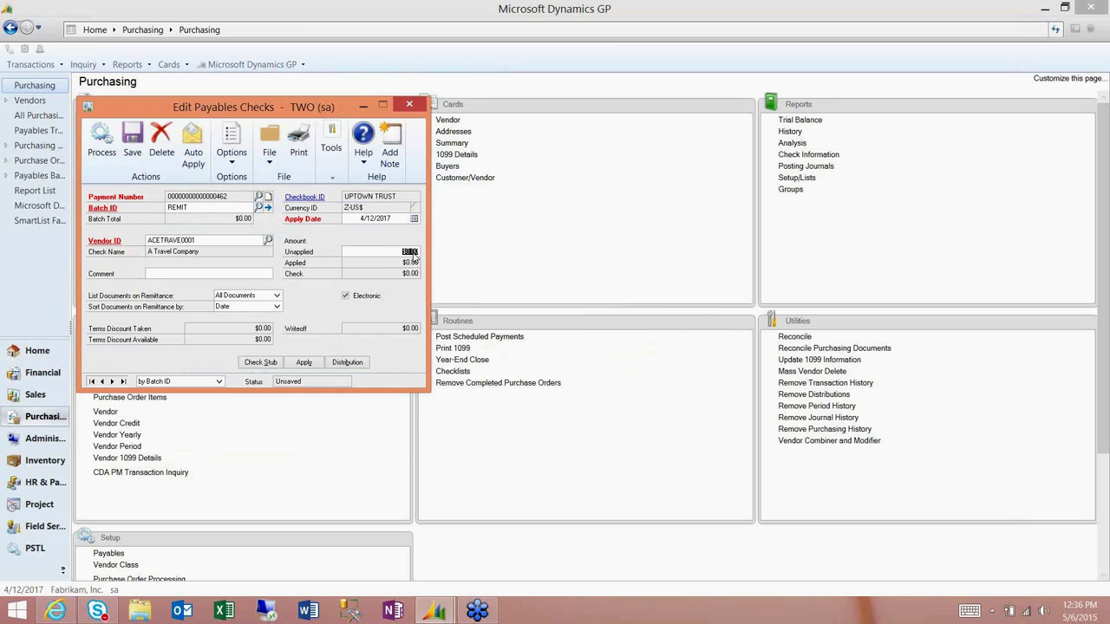
{"action": "type", "text": "500"}
{"action": "key", "text": "Tab"}
{"action": "left_click", "coordinate": [93, 153]}
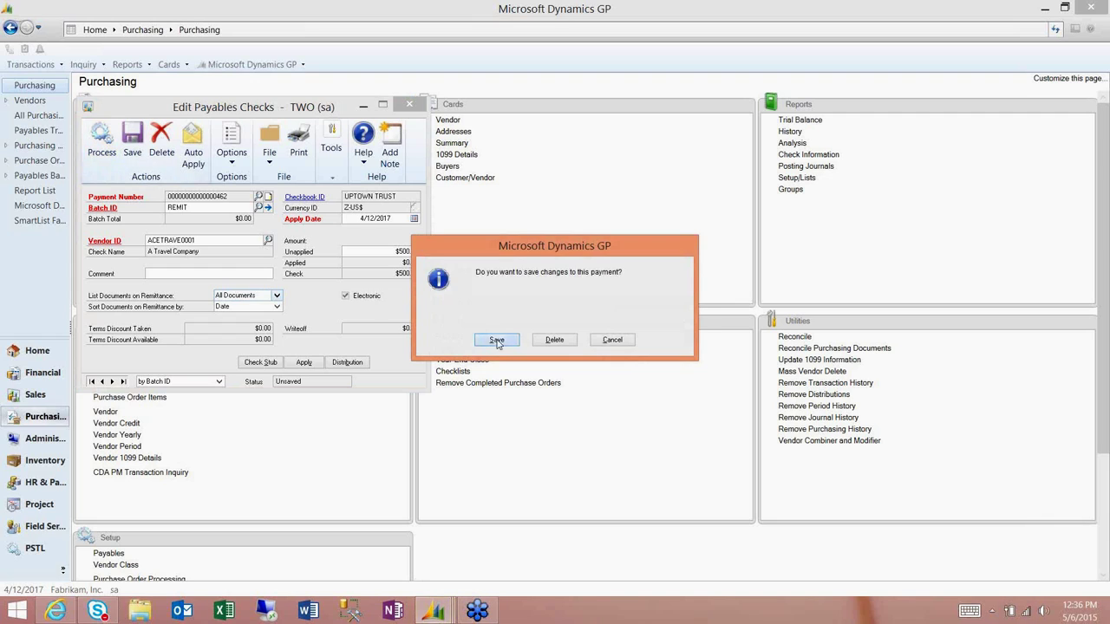
{"action": "left_click", "coordinate": [495, 338]}
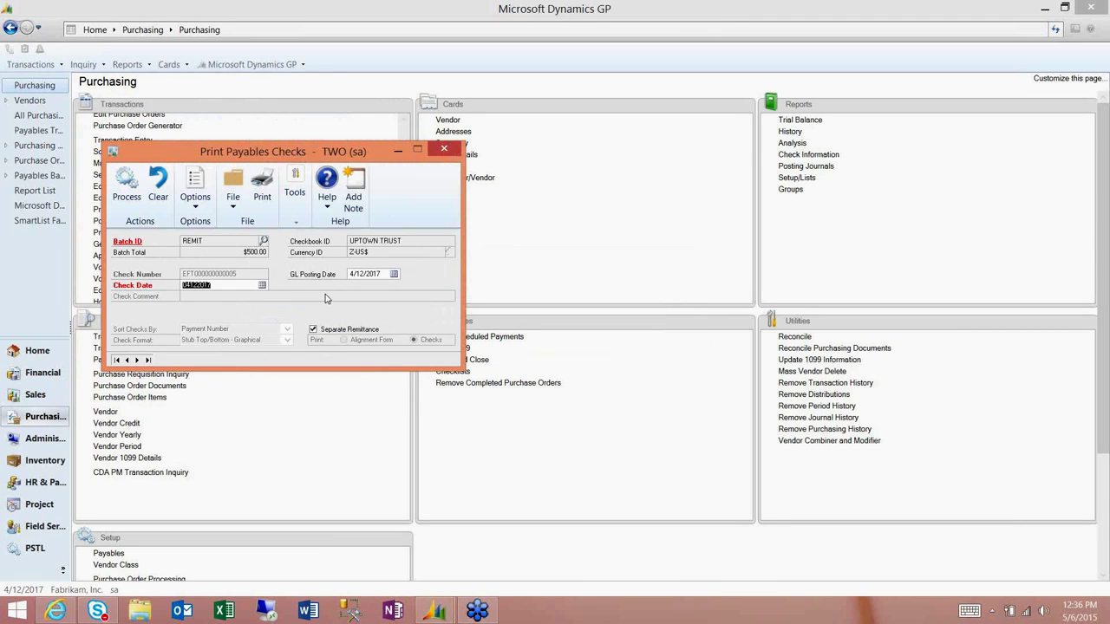
{"action": "left_click", "coordinate": [130, 203]}
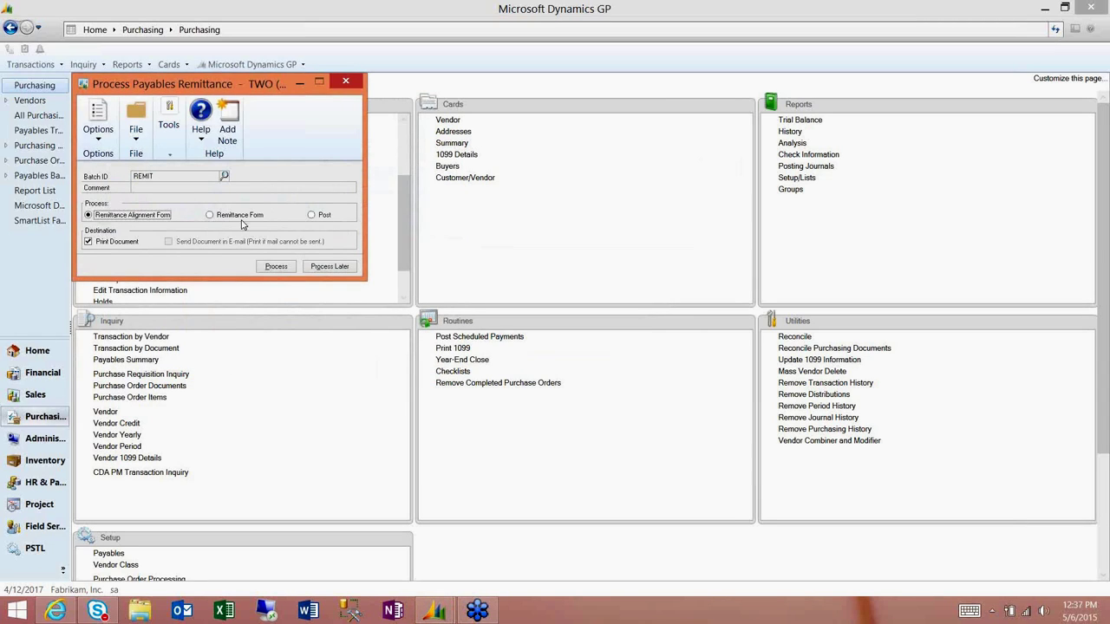
{"action": "left_click", "coordinate": [216, 216]}
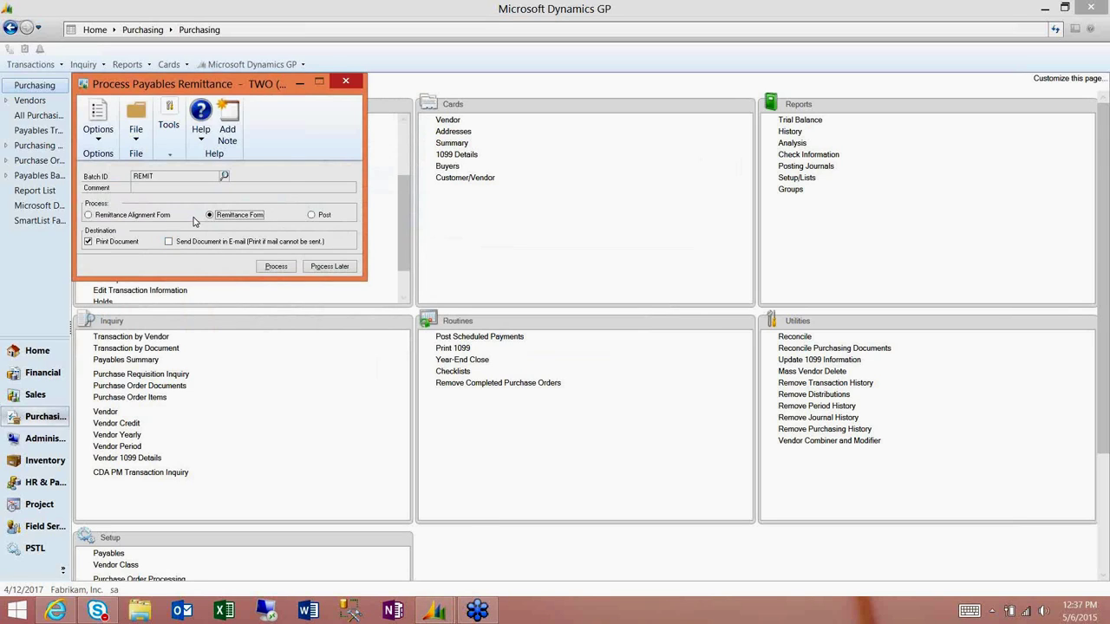
{"action": "left_click", "coordinate": [276, 269]}
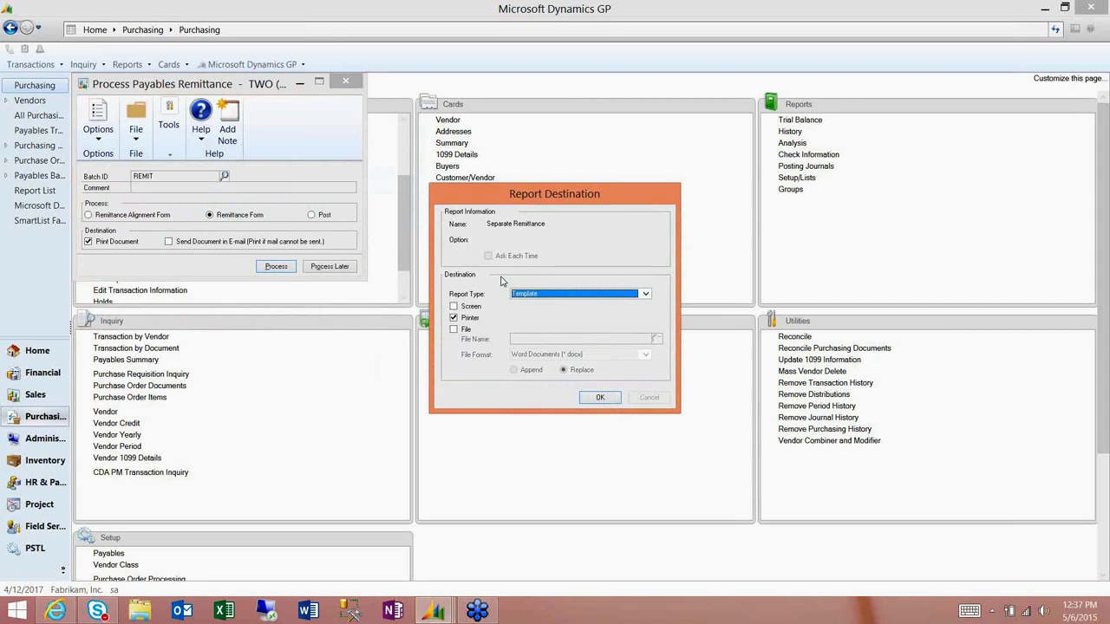
{"action": "left_click", "coordinate": [645, 294]}
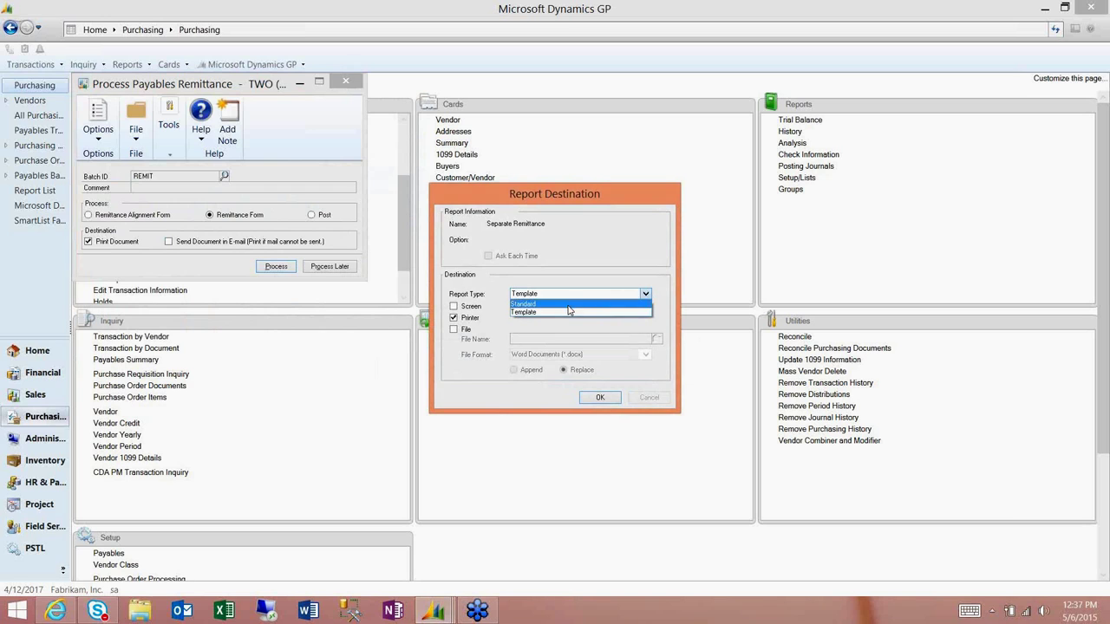
{"action": "left_click", "coordinate": [573, 303]}
{"action": "left_click", "coordinate": [454, 306]}
{"action": "left_click", "coordinate": [453, 318]}
{"action": "left_click", "coordinate": [596, 398]}
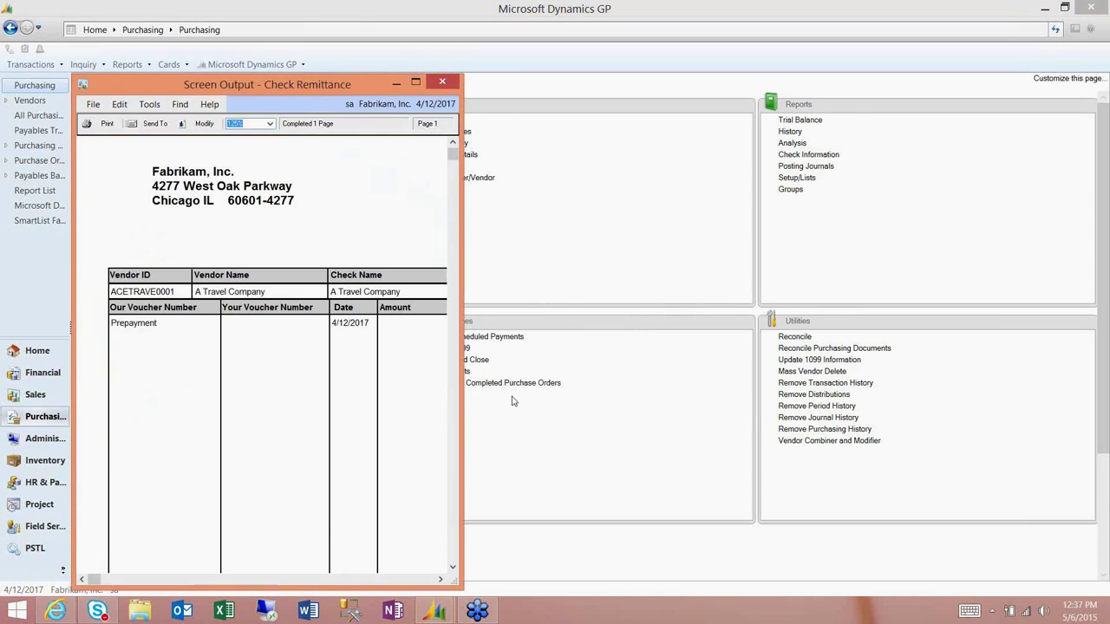
{"action": "left_click_drag", "start_coordinate": [465, 388], "coordinate": [823, 373]}
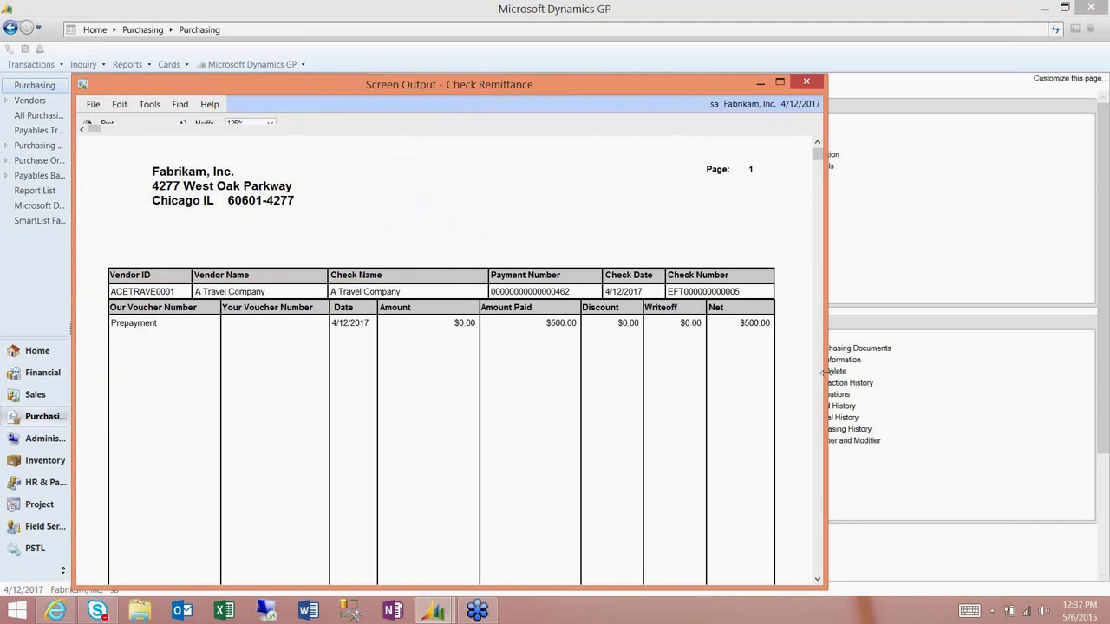
{"action": "left_click", "coordinate": [816, 580]}
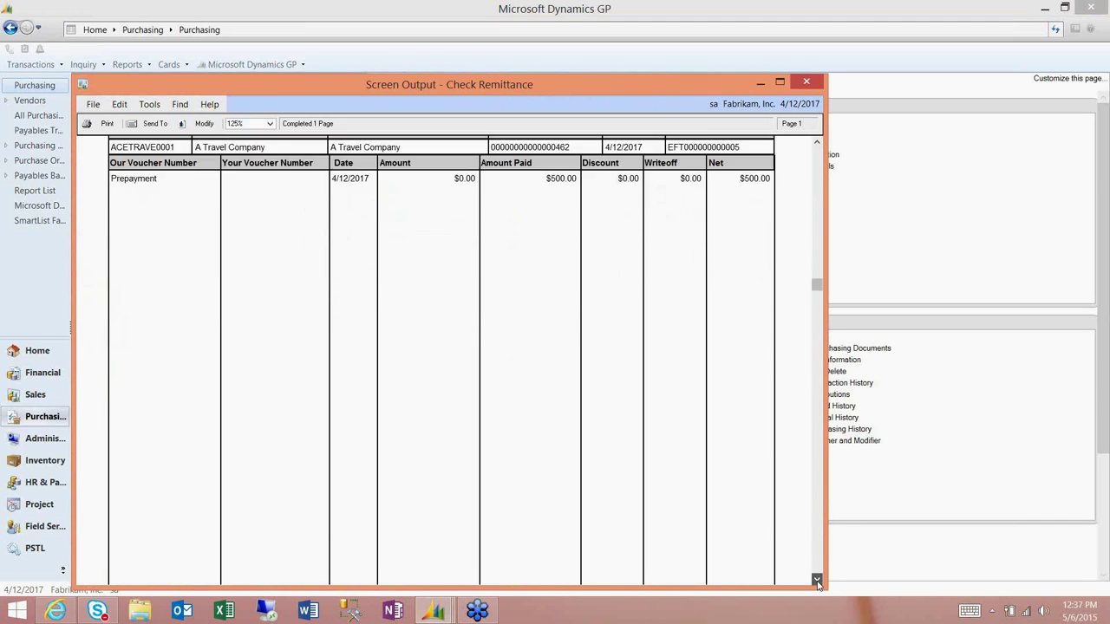
{"action": "left_click_drag", "start_coordinate": [818, 568], "coordinate": [840, 143]}
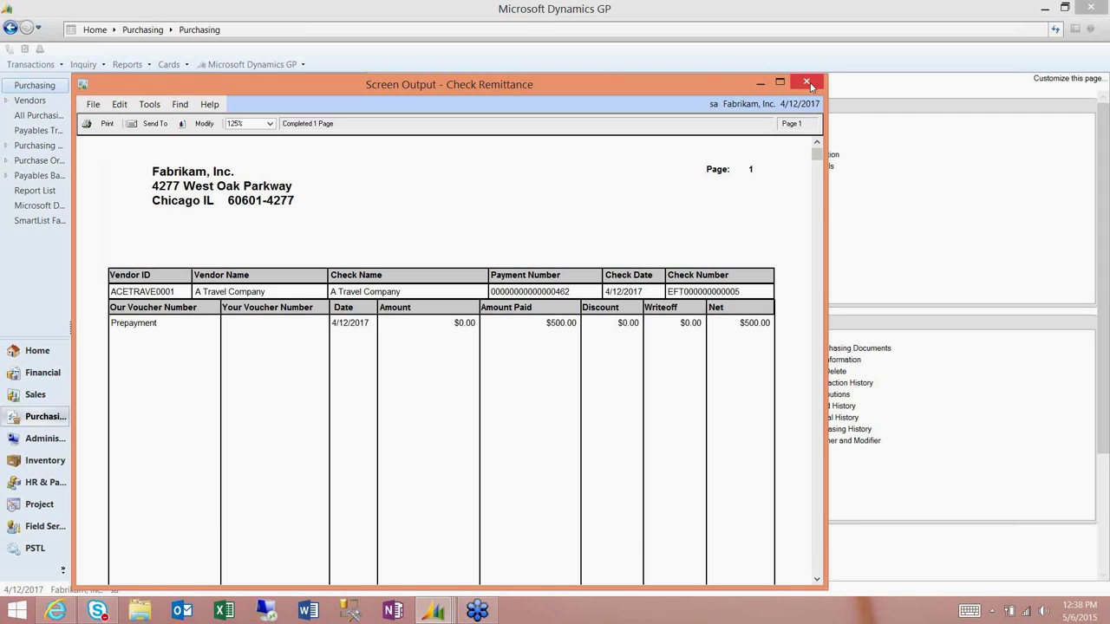
Step: Close the Check Remittance report and the Process Payables Remittance window
{"action": "left_click", "coordinate": [807, 84]}
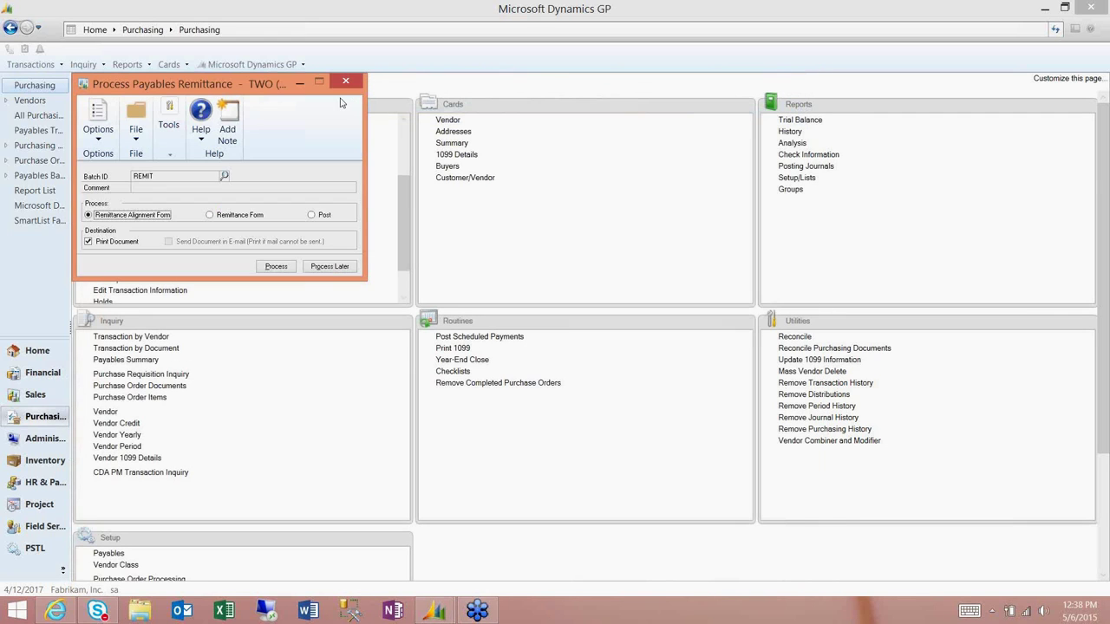
{"action": "left_click", "coordinate": [346, 83]}
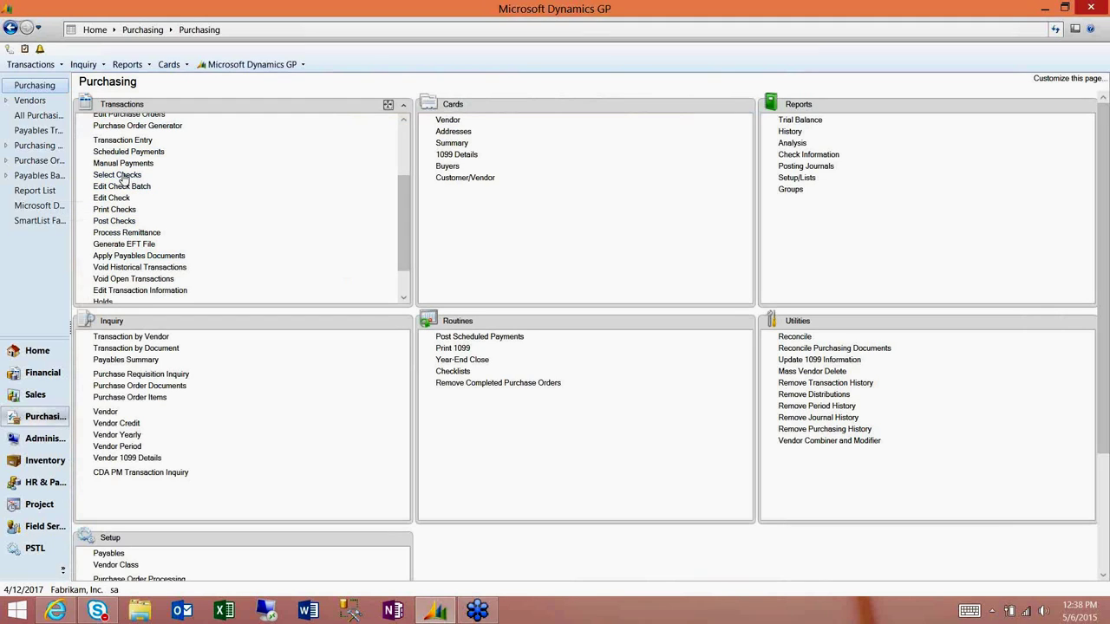
{"action": "left_click", "coordinate": [122, 178]}
{"action": "left_click", "coordinate": [269, 221]}
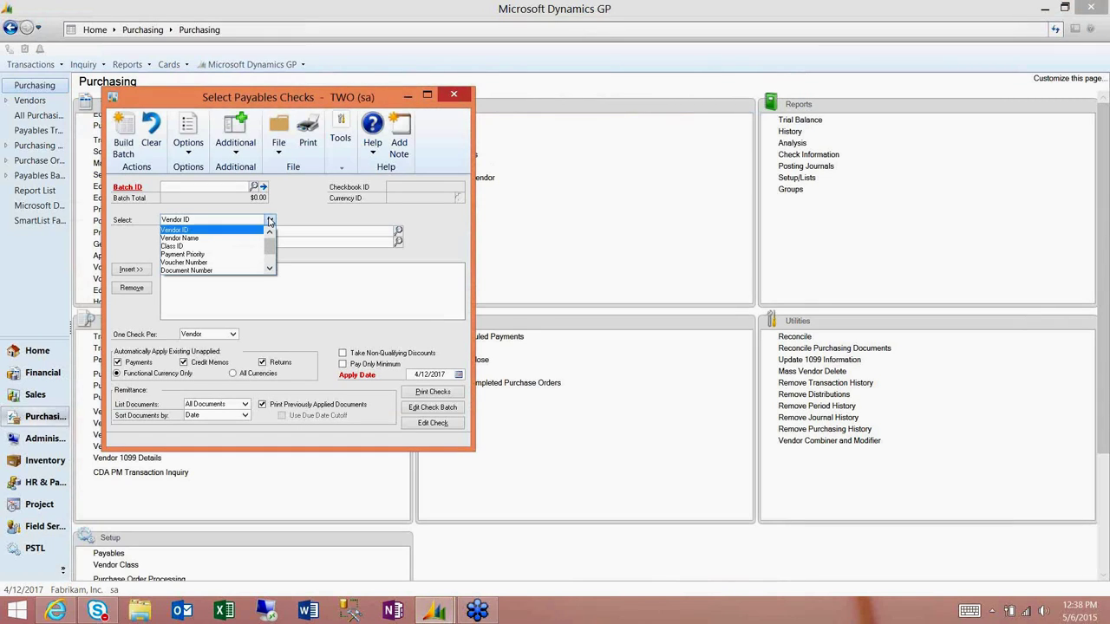
{"action": "left_click", "coordinate": [270, 270]}
{"action": "left_click", "coordinate": [270, 269]}
{"action": "left_click", "coordinate": [270, 269]}
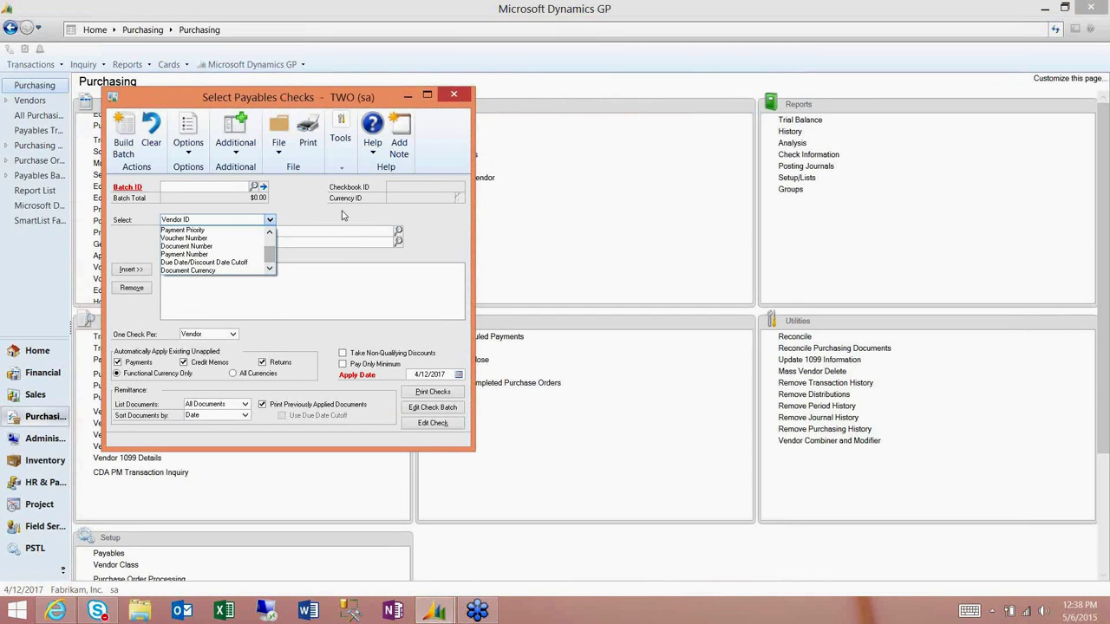
{"action": "left_click", "coordinate": [454, 95]}
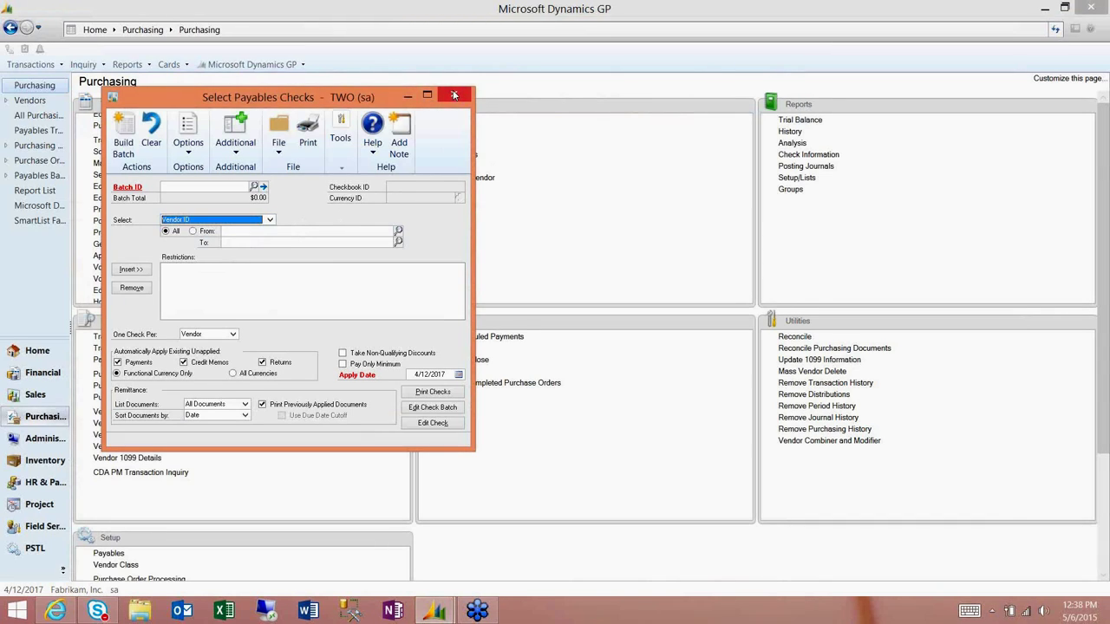
{"action": "left_click", "coordinate": [453, 95]}
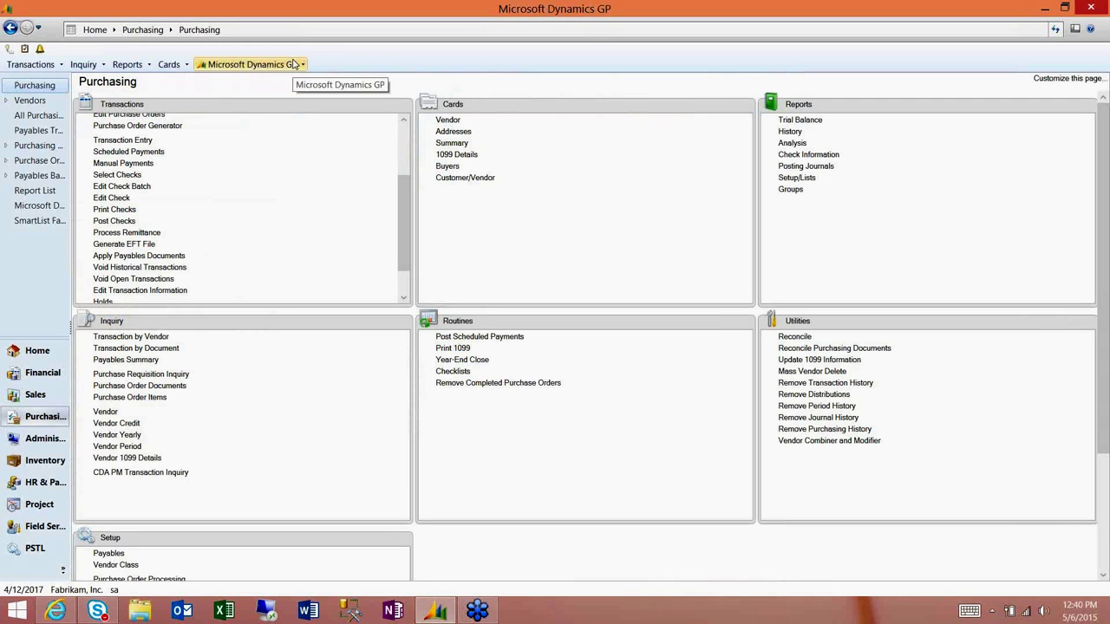
Step: Launch SmartList from the toolbar
{"action": "left_click", "coordinate": [10, 49]}
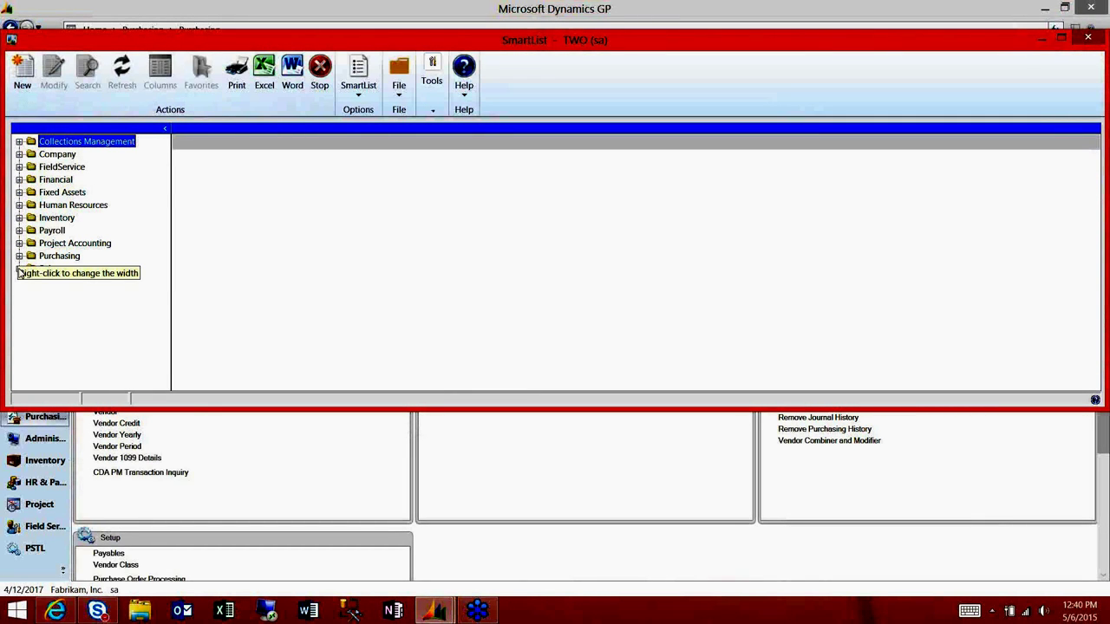
Step: Expand Purchasing > Vendor Addresses and load the * list of all 120 vendor addresses
{"action": "left_click", "coordinate": [19, 257]}
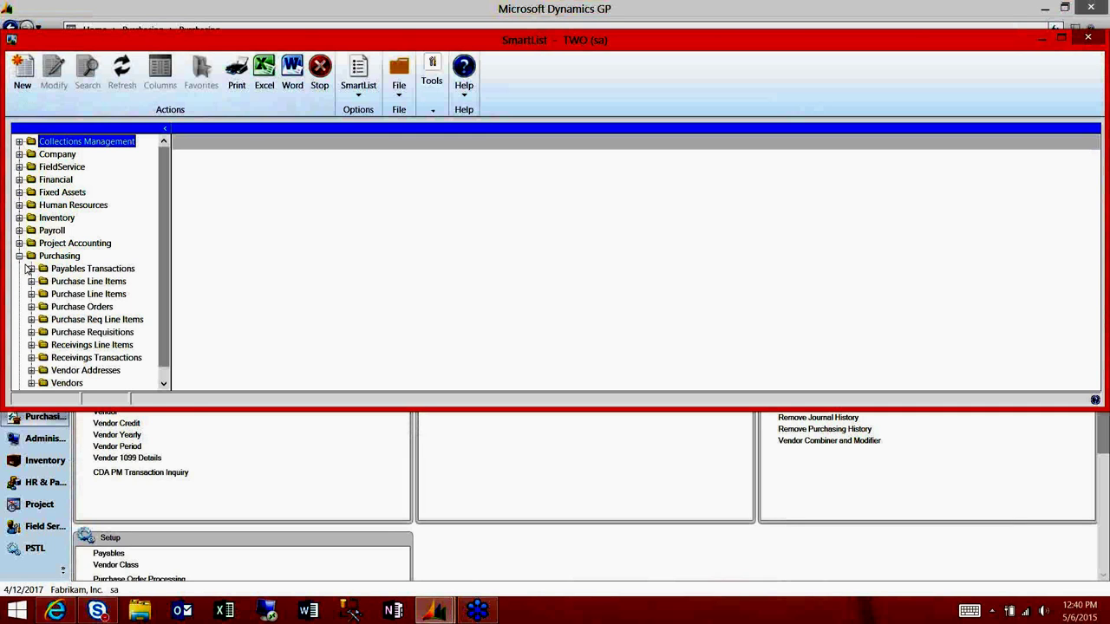
{"action": "left_click", "coordinate": [163, 385]}
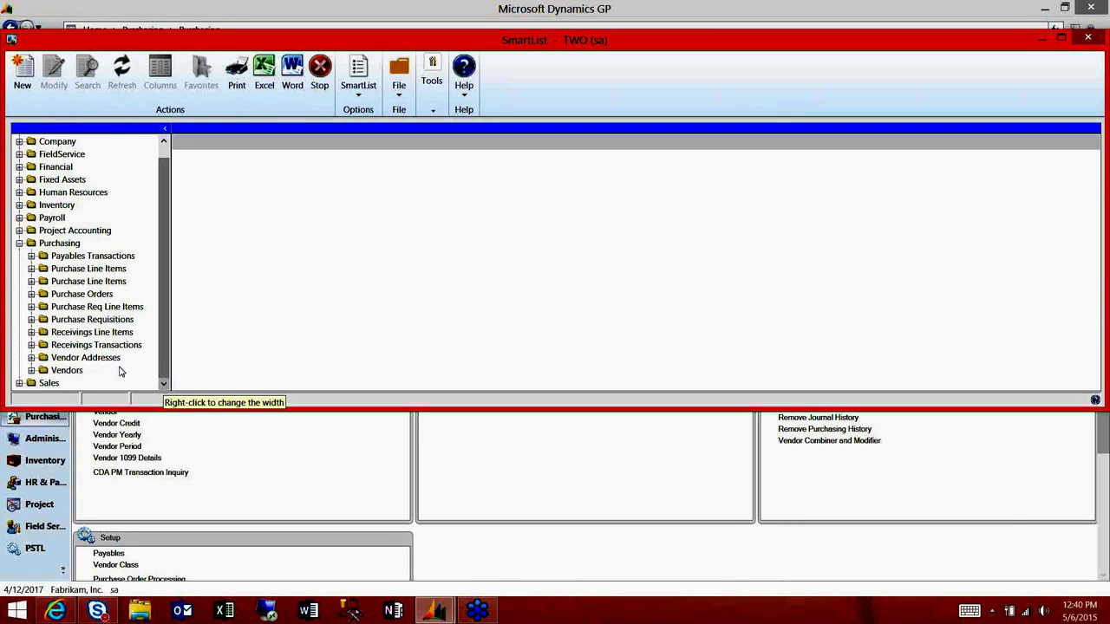
{"action": "left_click", "coordinate": [31, 358]}
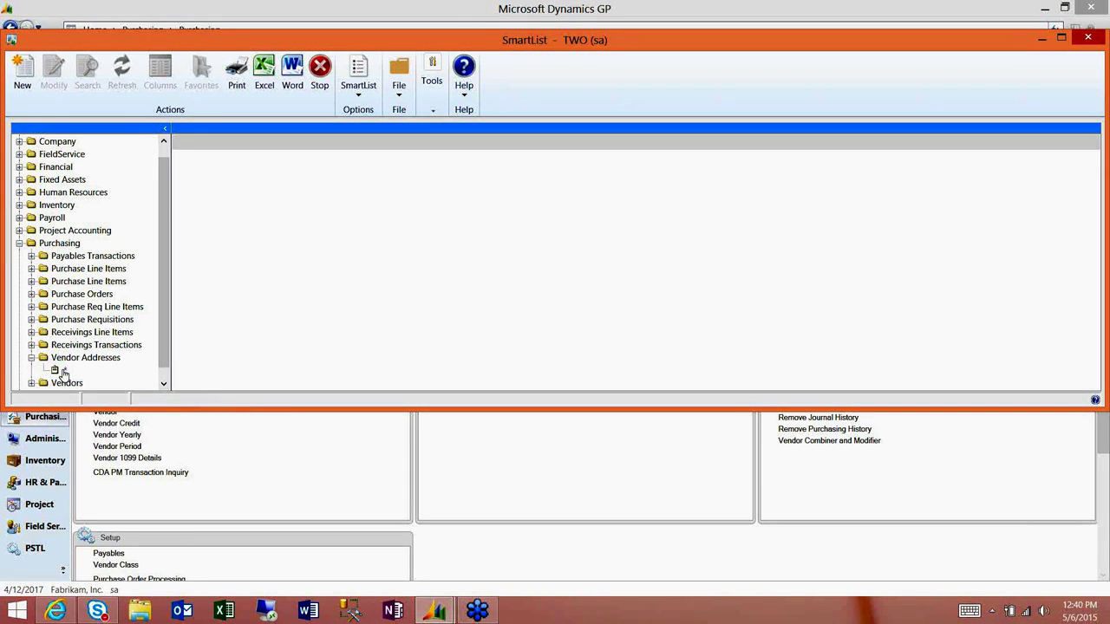
{"action": "left_click", "coordinate": [61, 368]}
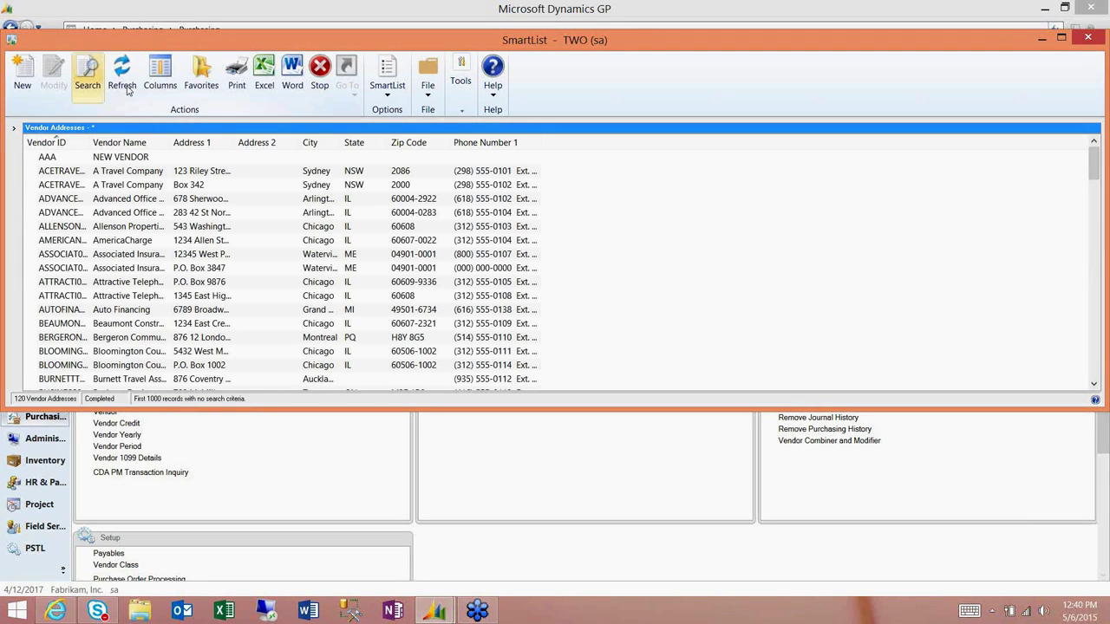
Step: Browse the Vendor Addresses available columns, cancel without adding any, and reshow the folder tree
{"action": "left_click", "coordinate": [159, 74]}
{"action": "left_click", "coordinate": [443, 370]}
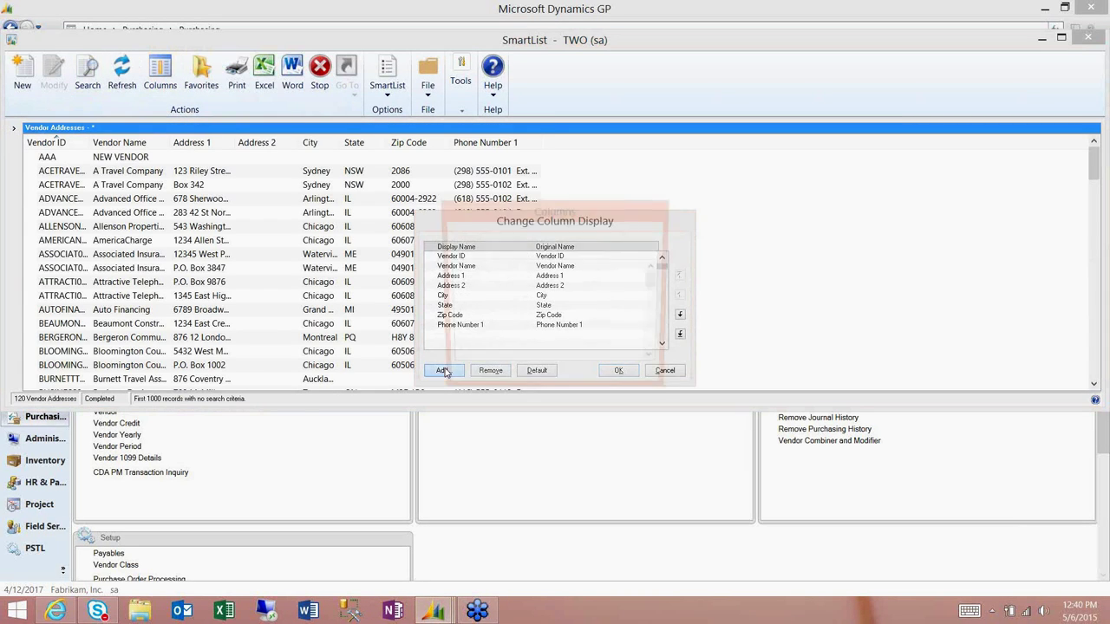
{"action": "left_click", "coordinate": [657, 340]}
{"action": "scroll", "coordinate": [656, 338], "scroll_direction": "down", "scroll_amount": 3}
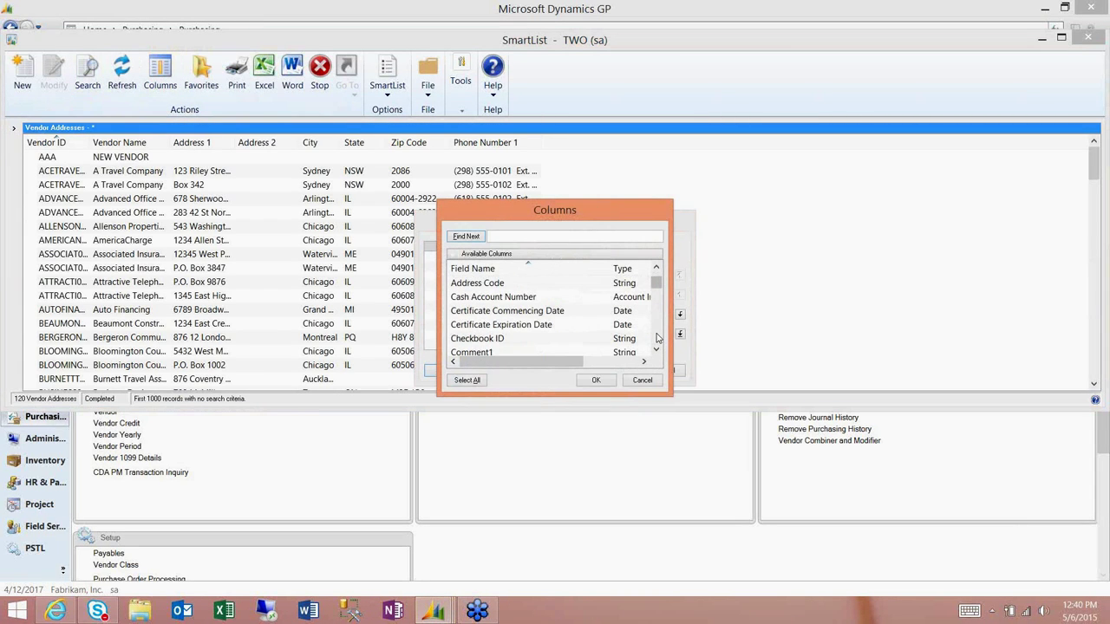
{"action": "scroll", "coordinate": [656, 339], "scroll_direction": "down", "scroll_amount": 2}
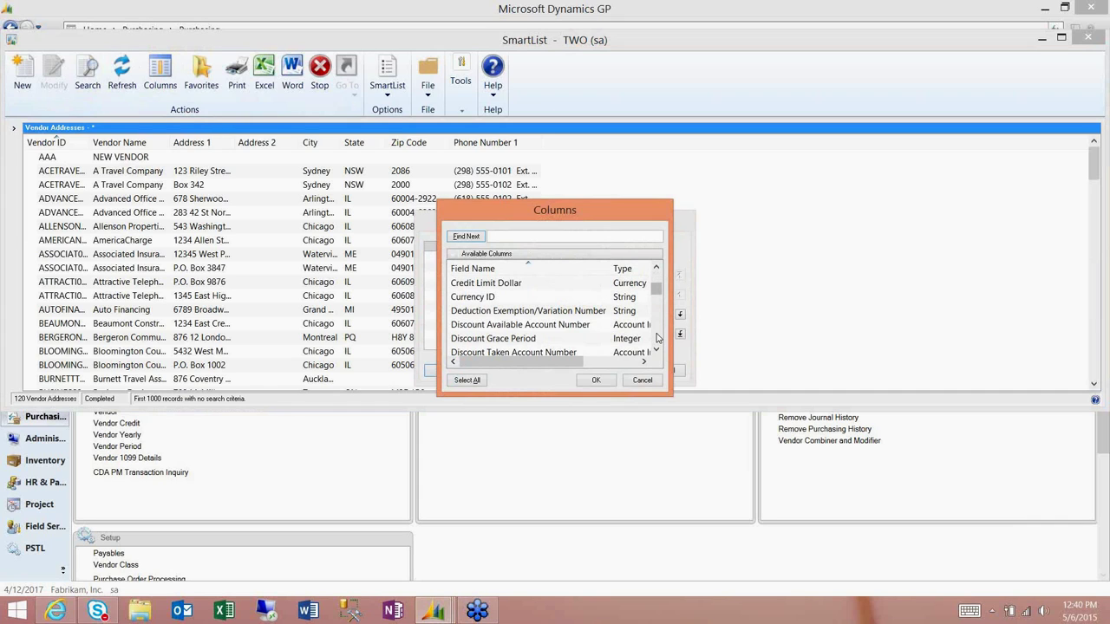
{"action": "scroll", "coordinate": [656, 339], "scroll_direction": "down", "scroll_amount": 2}
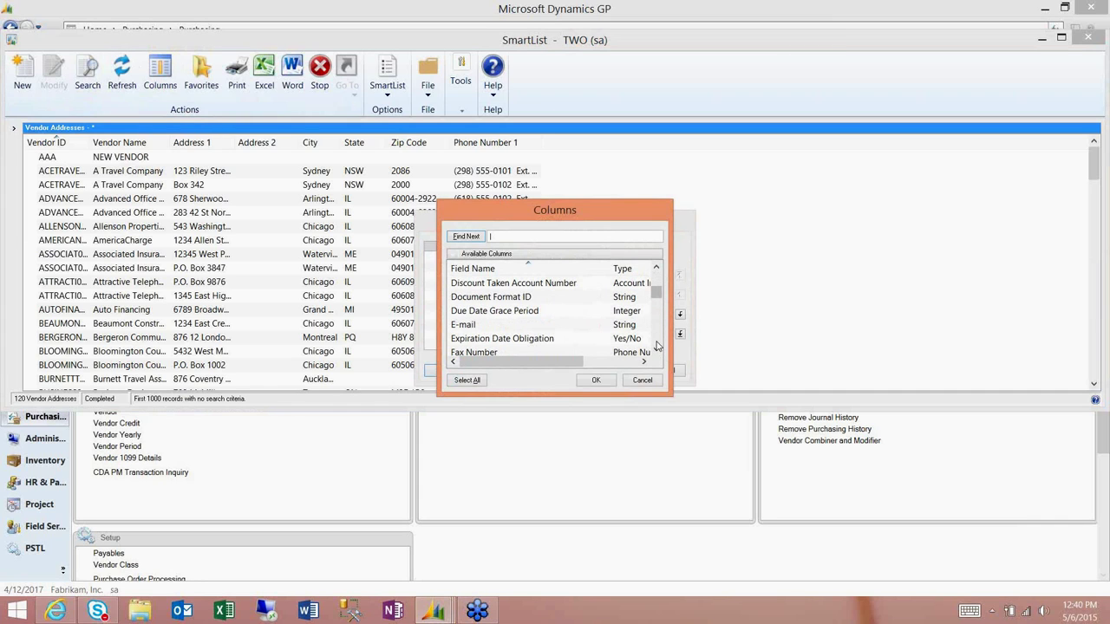
{"action": "left_click", "coordinate": [657, 350]}
{"action": "left_click_drag", "start_coordinate": [656, 350], "coordinate": [657, 352]}
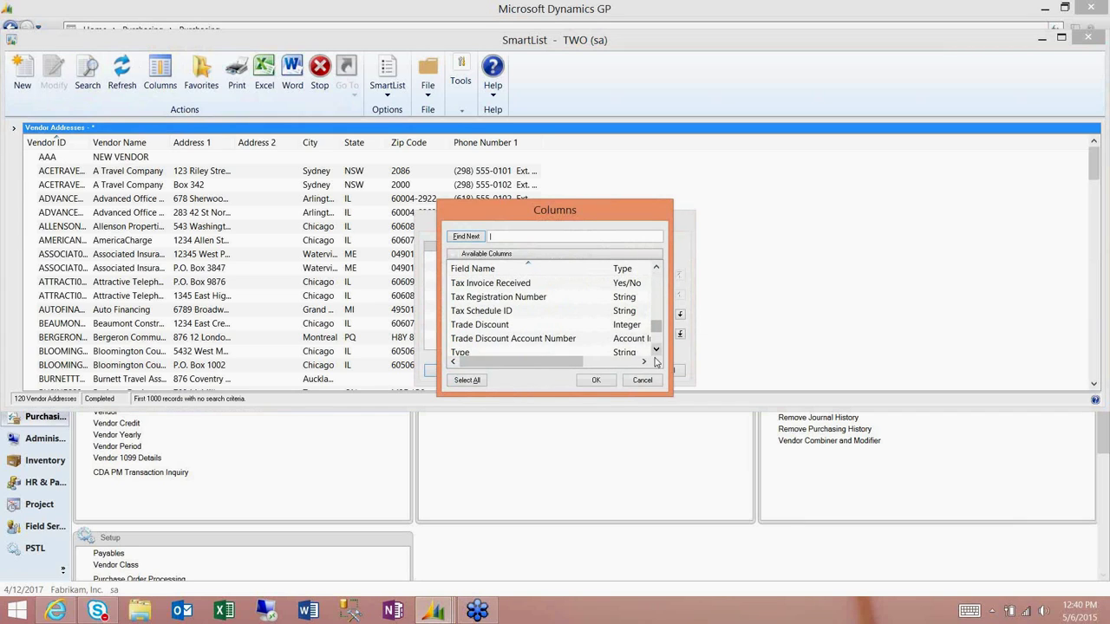
{"action": "left_click", "coordinate": [649, 381]}
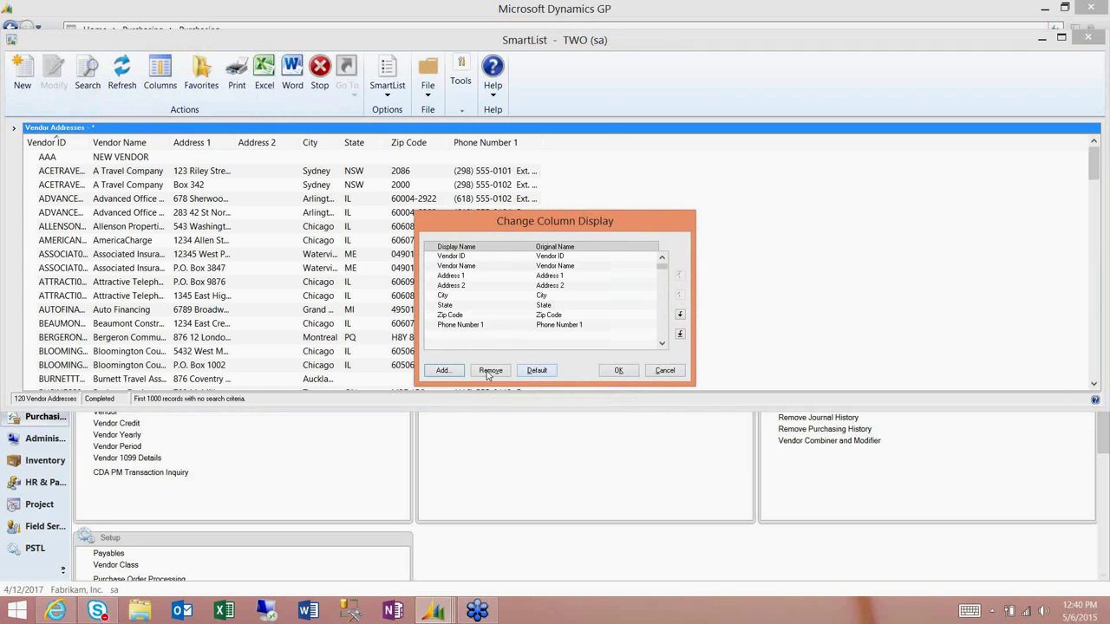
{"action": "left_click", "coordinate": [664, 370]}
{"action": "left_click", "coordinate": [13, 131]}
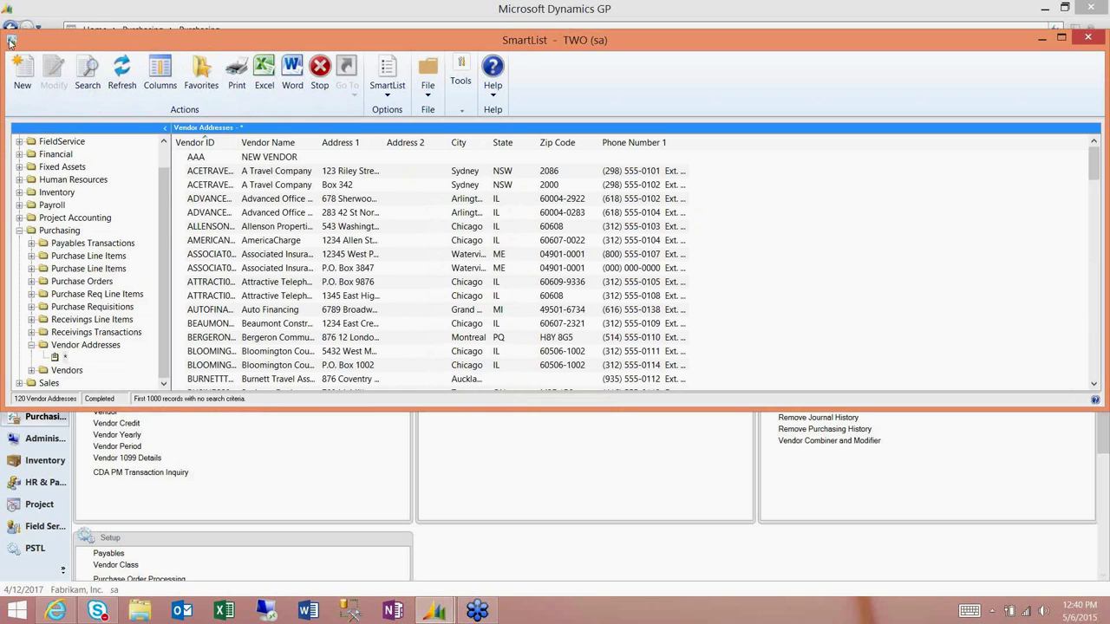
Step: Close the SmartList window to return to Purchasing
{"action": "double_click", "coordinate": [11, 42]}
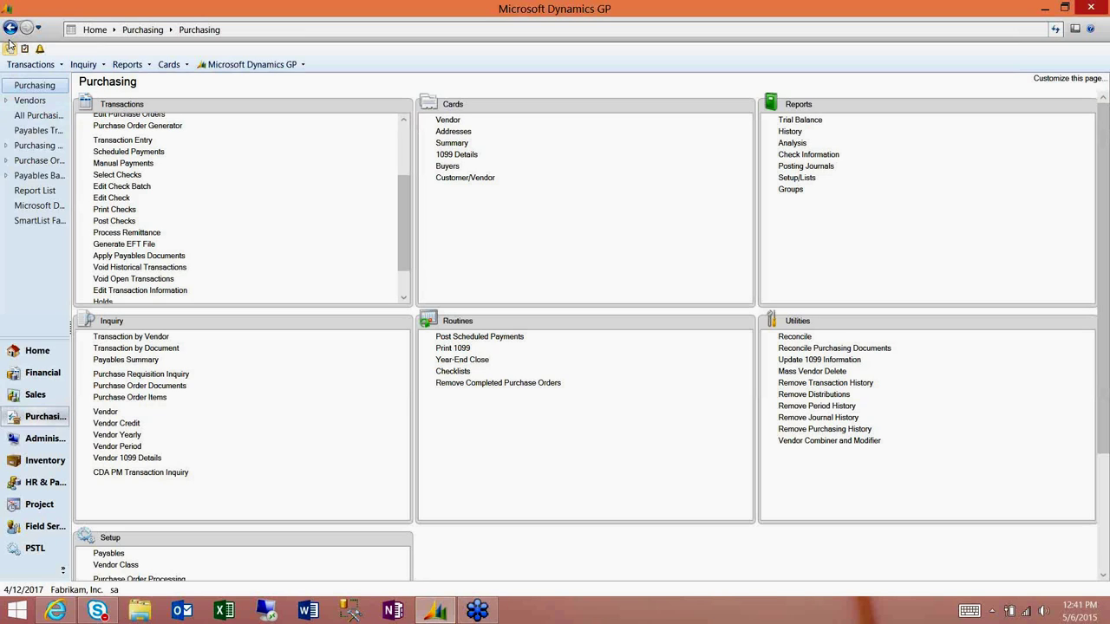
{"action": "left_click", "coordinate": [8, 45]}
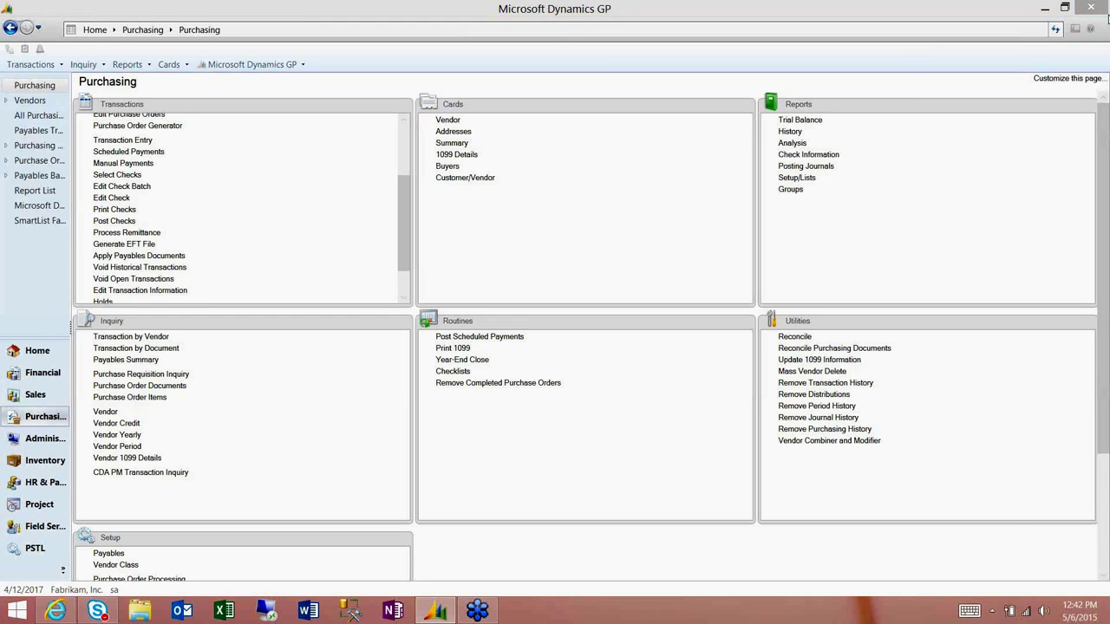
{"action": "mouse_move", "coordinate": [1105, 13]}
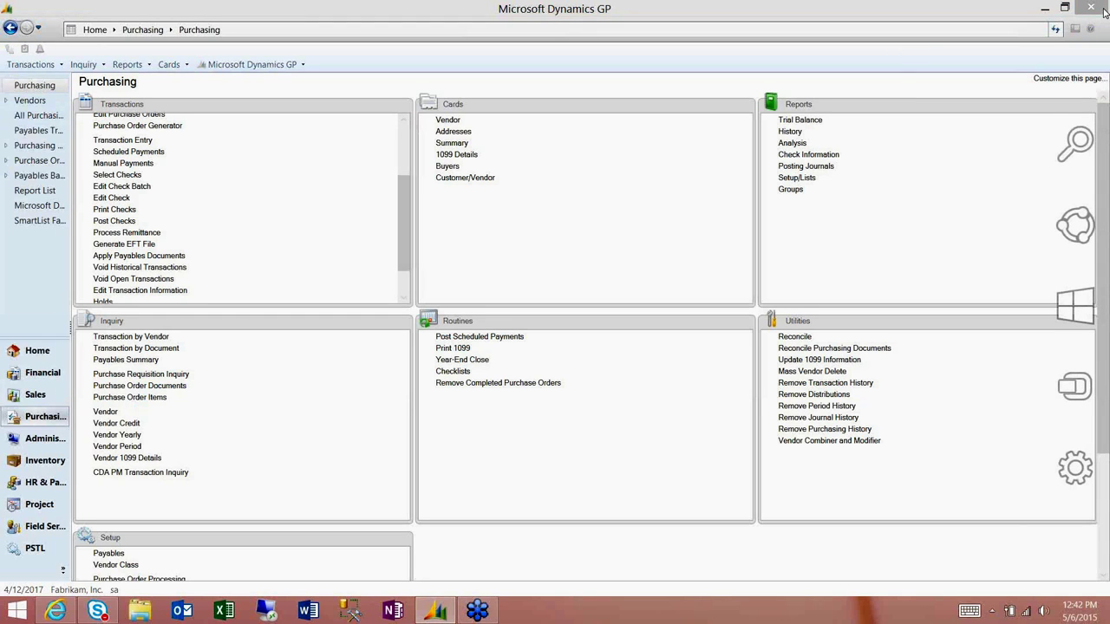